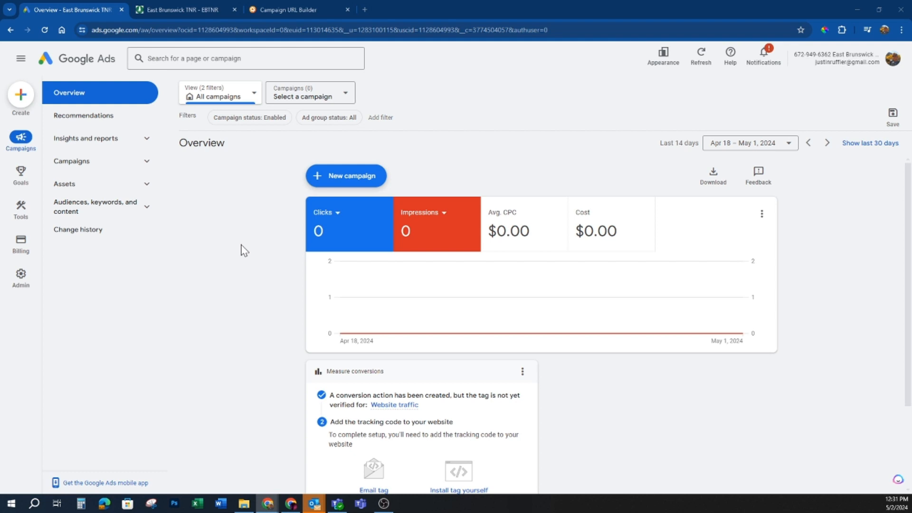
Step: Look at the East Brunswick TNR website's home page and return to the Google Ads overview
{"action": "left_click", "coordinate": [170, 11]}
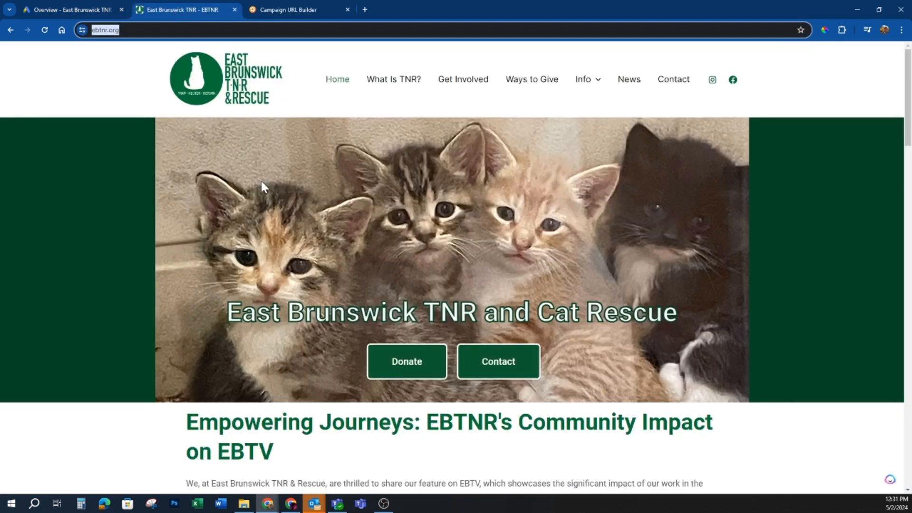
{"action": "left_click", "coordinate": [72, 10]}
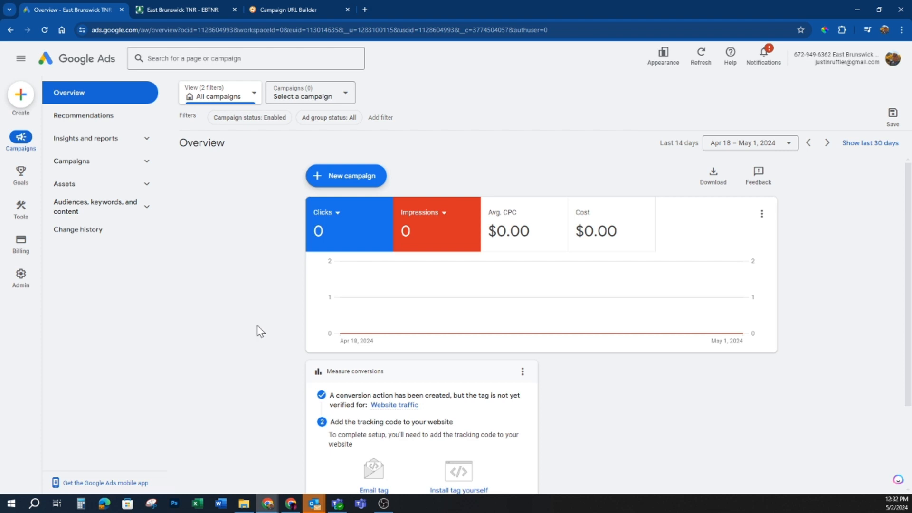
Step: Start a new campaign with the Website traffic objective and continue with the Page views conversion goal
{"action": "left_click", "coordinate": [343, 179]}
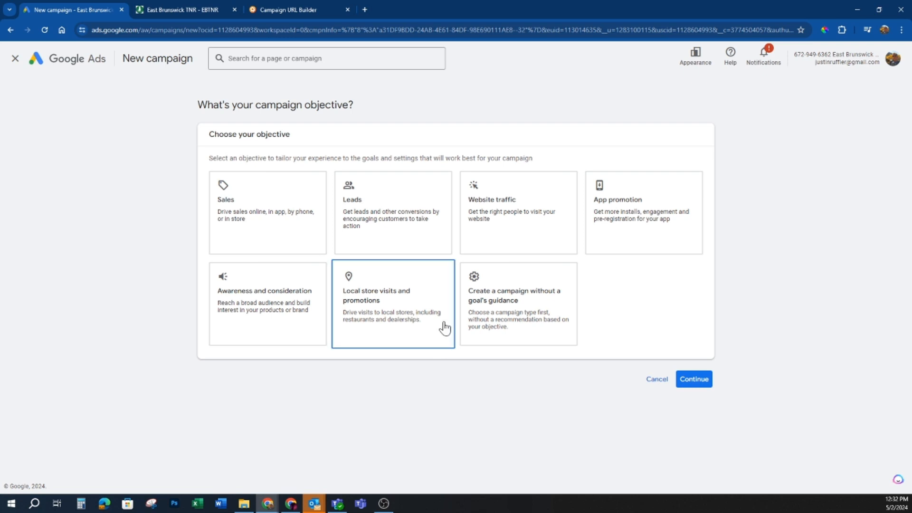
{"action": "left_click", "coordinate": [537, 215]}
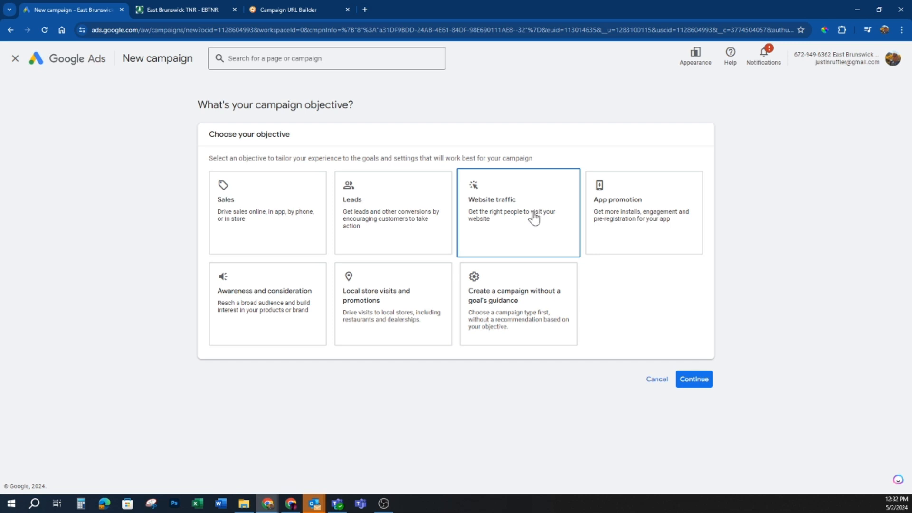
{"action": "left_click", "coordinate": [446, 216]}
{"action": "left_click", "coordinate": [523, 189]}
{"action": "left_click", "coordinate": [533, 233]}
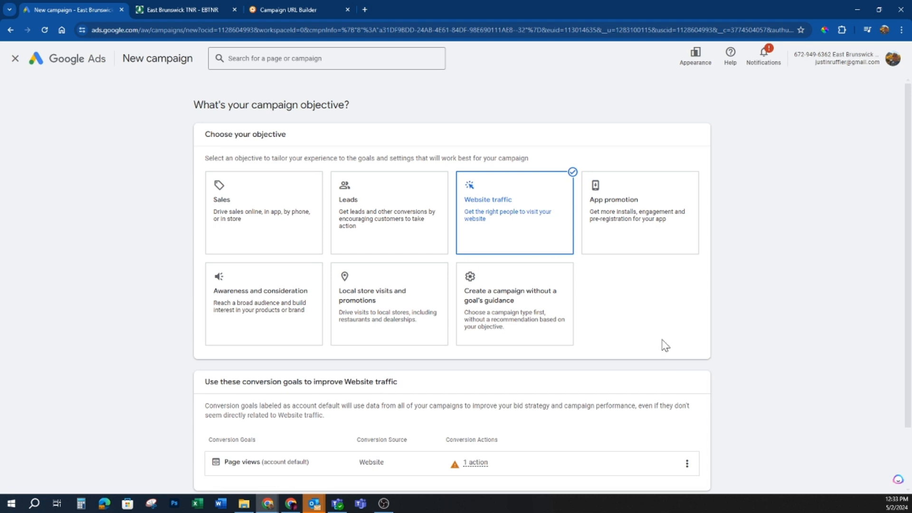
{"action": "scroll", "coordinate": [645, 242], "scroll_direction": "down", "scroll_amount": 2}
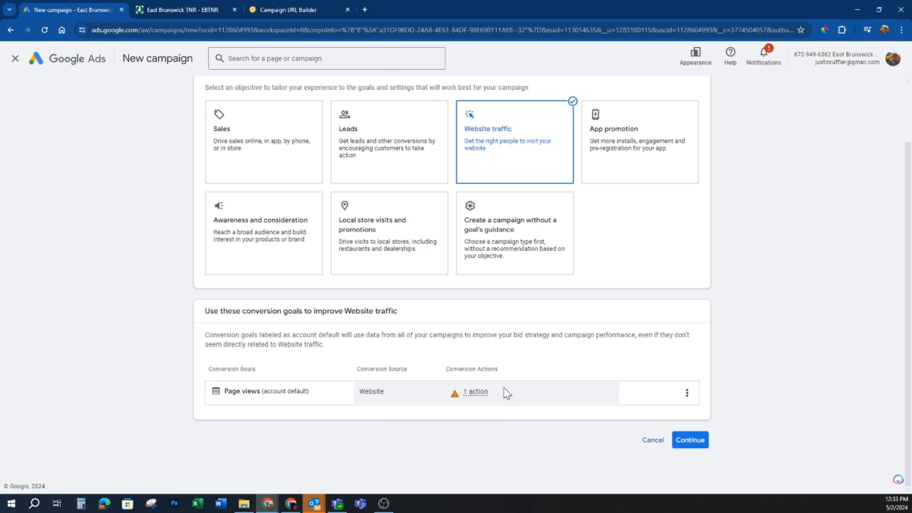
{"action": "left_click", "coordinate": [696, 445]}
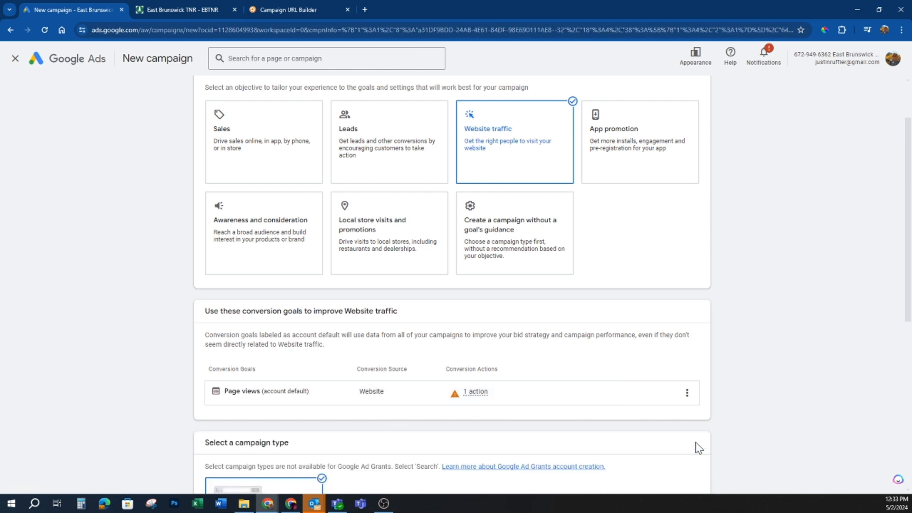
{"action": "scroll", "coordinate": [714, 265], "scroll_direction": "down", "scroll_amount": 5}
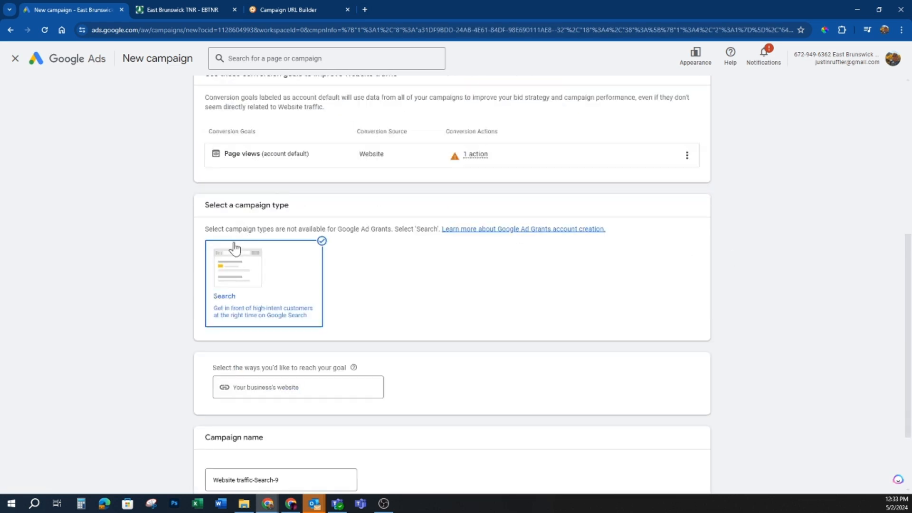
{"action": "scroll", "coordinate": [294, 271], "scroll_direction": "up", "scroll_amount": 5}
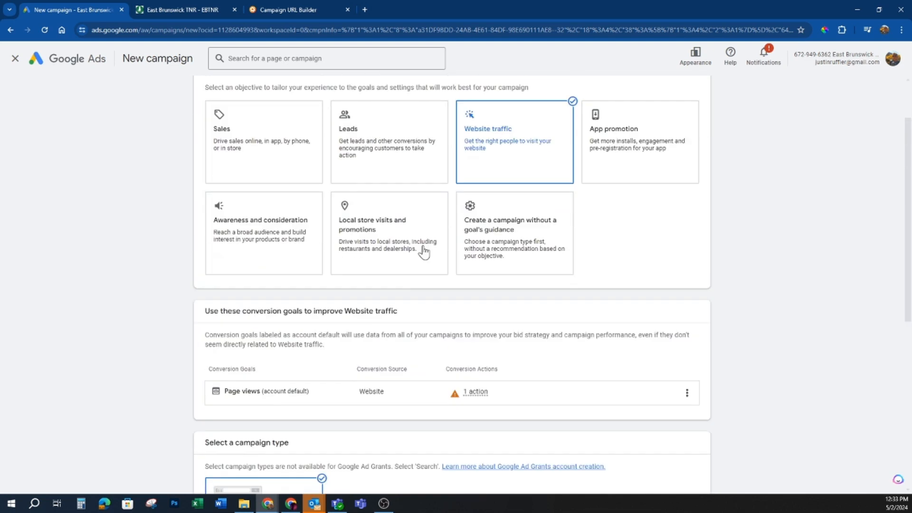
{"action": "scroll", "coordinate": [290, 261], "scroll_direction": "down", "scroll_amount": 5}
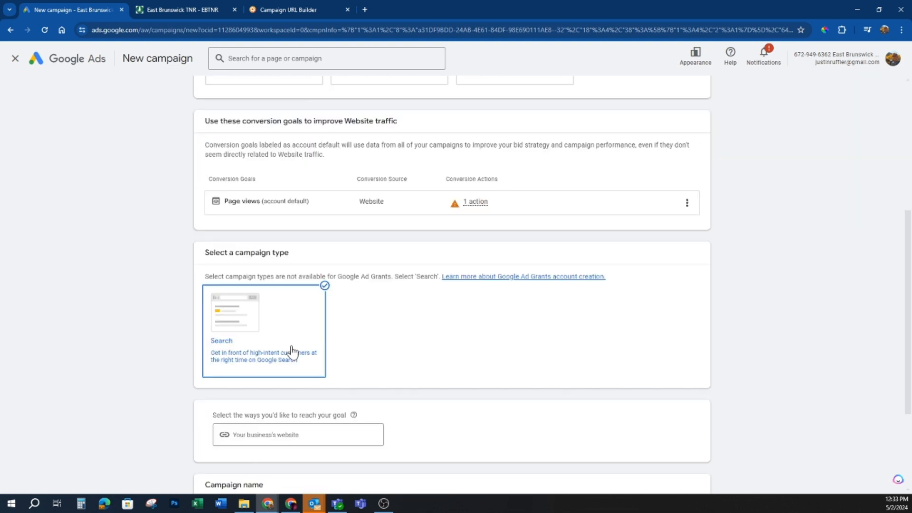
{"action": "scroll", "coordinate": [291, 352], "scroll_direction": "down", "scroll_amount": 1}
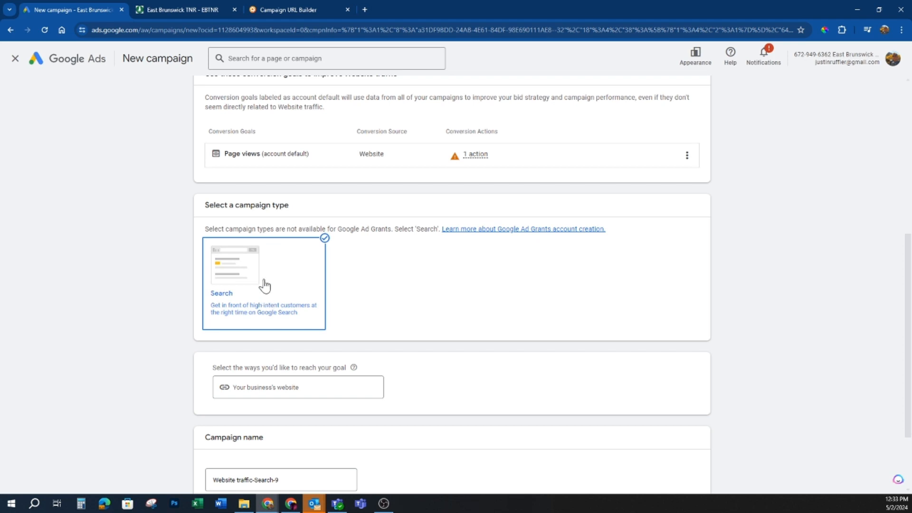
{"action": "left_click", "coordinate": [197, 5]}
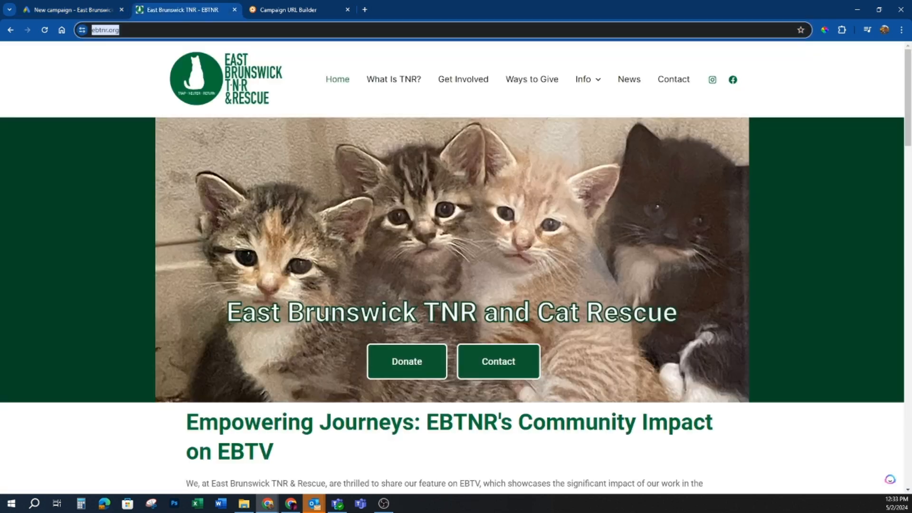
{"action": "left_click", "coordinate": [44, 7]}
{"action": "left_click", "coordinate": [344, 349]}
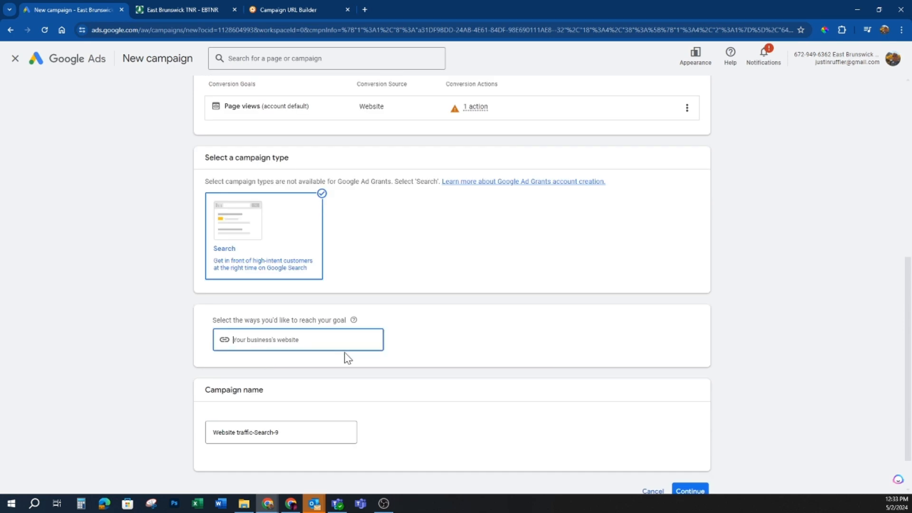
{"action": "type", "text": "https://ebtnr.org/"}
Step: Name the campaign "Main" and continue to the bidding settings
{"action": "left_click_drag", "start_coordinate": [307, 440], "coordinate": [122, 425]}
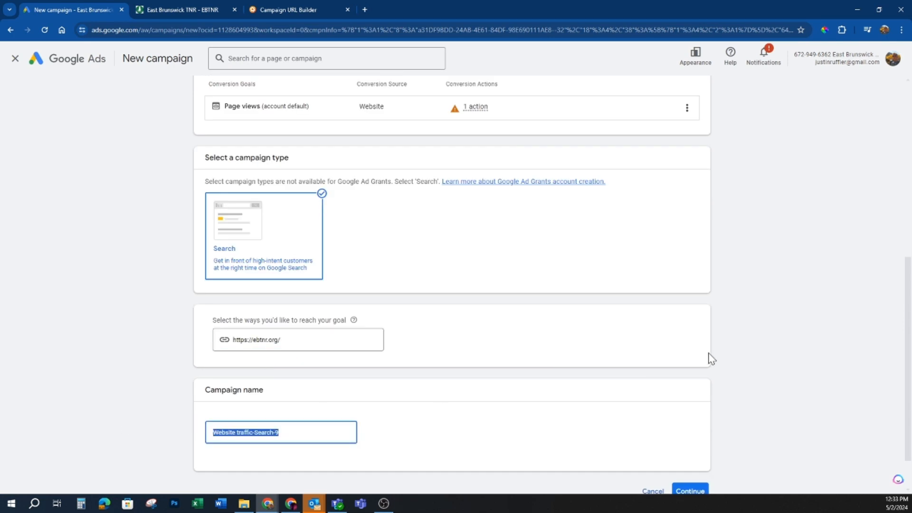
{"action": "type", "text": "Main"}
{"action": "scroll", "coordinate": [693, 373], "scroll_direction": "down", "scroll_amount": 1}
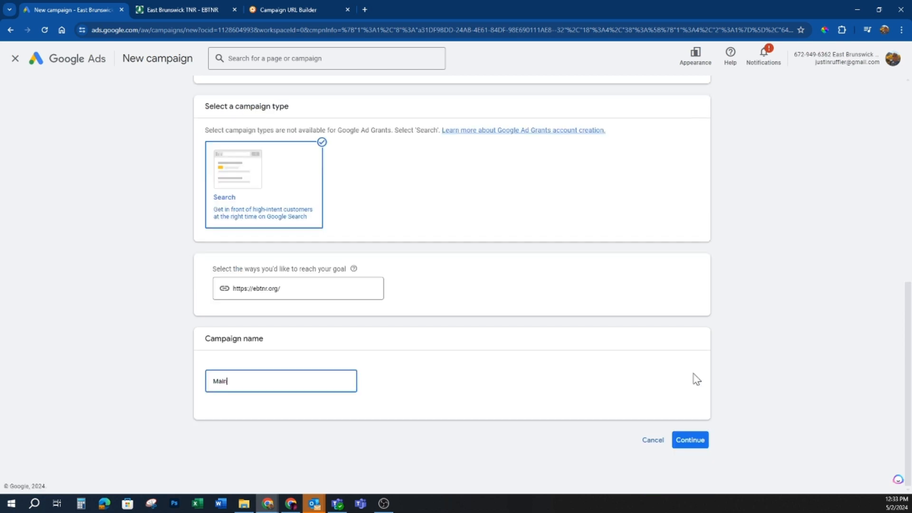
{"action": "left_click", "coordinate": [700, 442]}
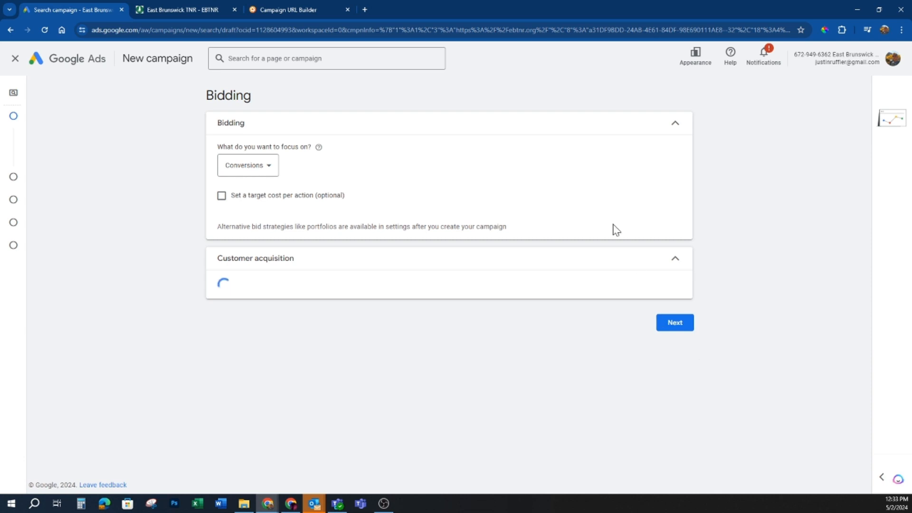
Step: Set the bidding focus to Clicks and continue to the campaign settings
{"action": "left_click", "coordinate": [245, 169]}
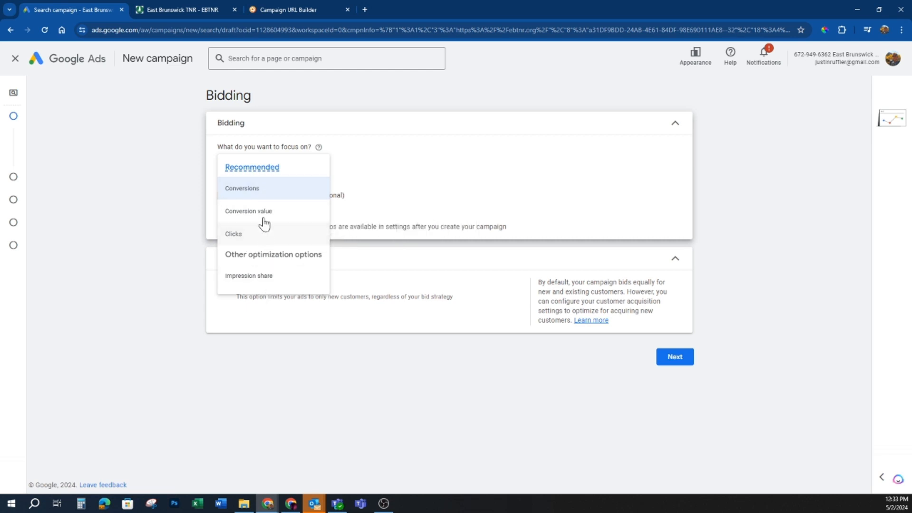
{"action": "mouse_move", "coordinate": [310, 195]}
{"action": "left_click", "coordinate": [264, 235]}
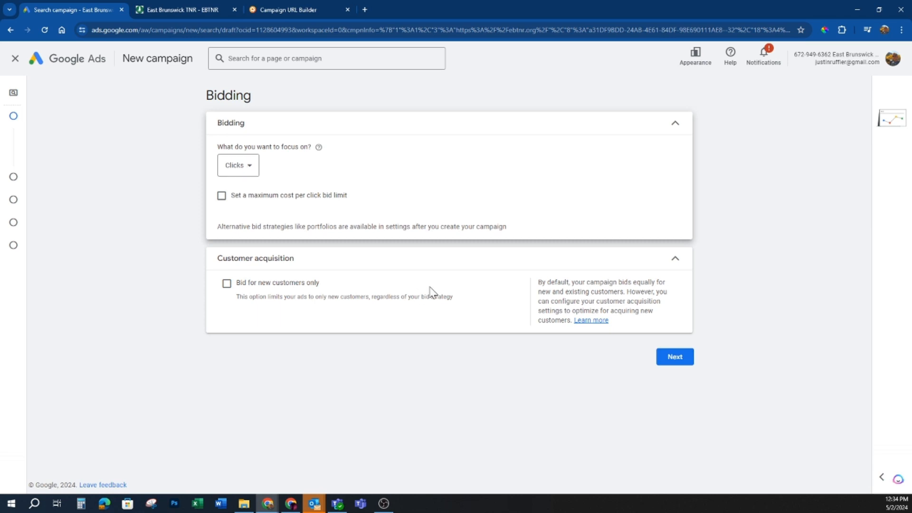
{"action": "left_click", "coordinate": [673, 362]}
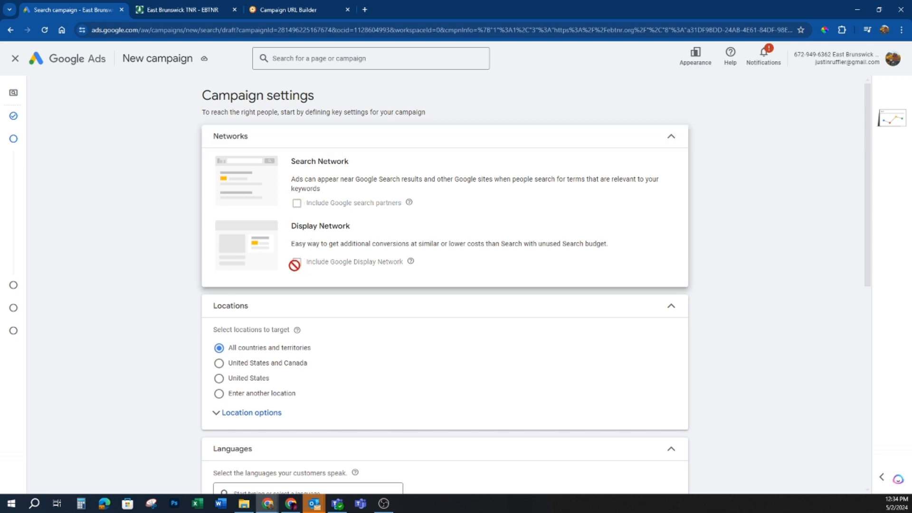
Step: Limit the campaign's targeted locations to the state of New Jersey, United States
{"action": "scroll", "coordinate": [309, 262], "scroll_direction": "down", "scroll_amount": 3}
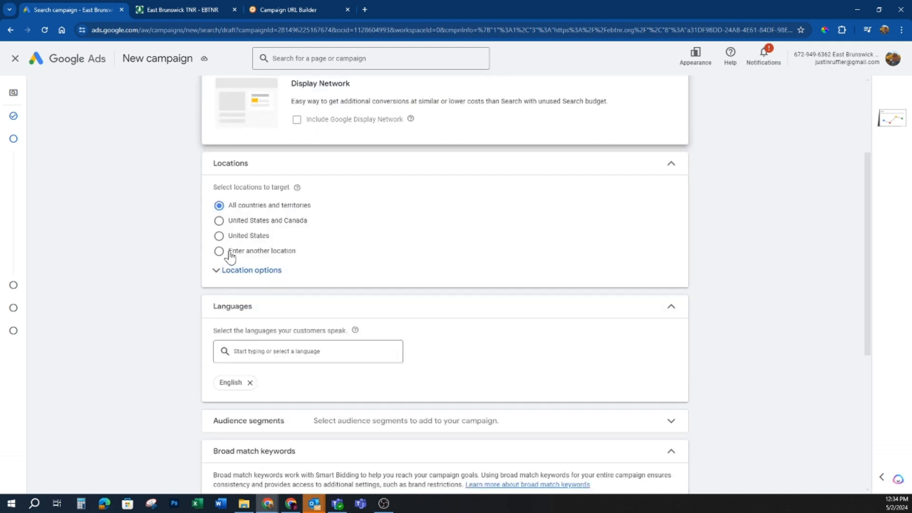
{"action": "left_click", "coordinate": [230, 256]}
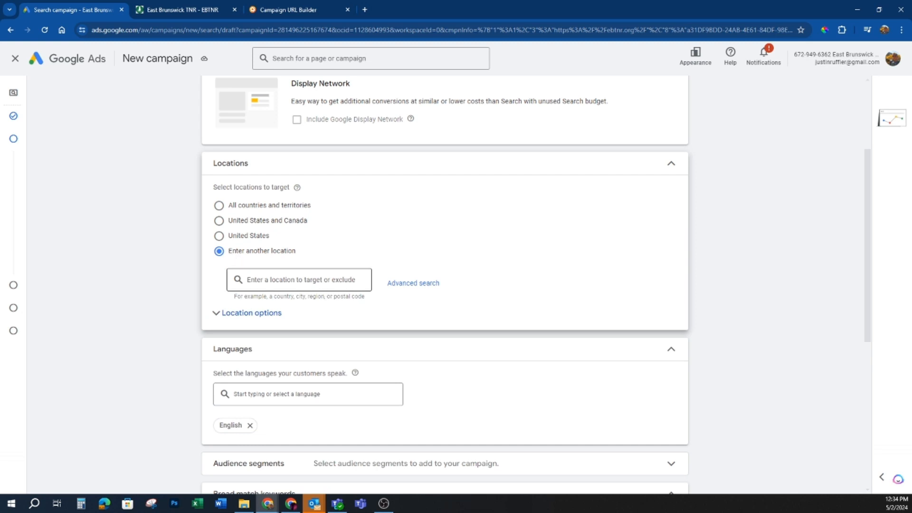
{"action": "type", "text": "new jer"}
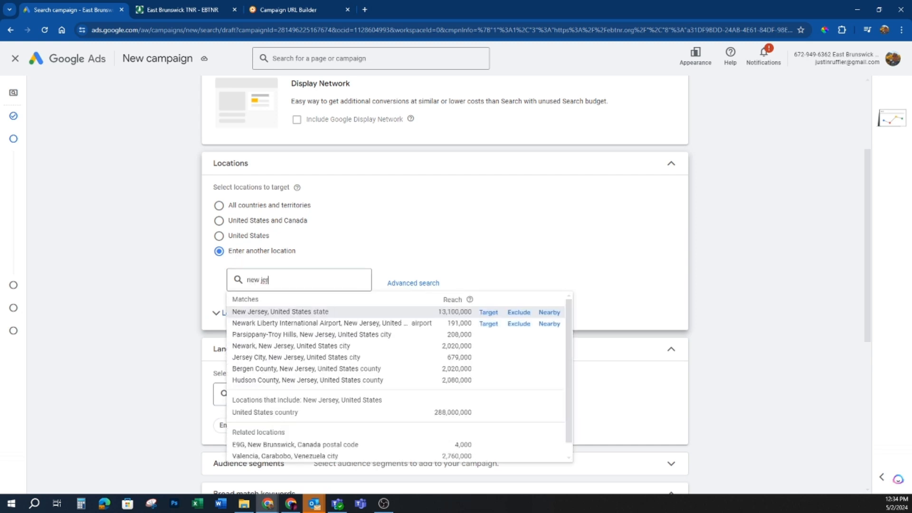
{"action": "left_click", "coordinate": [326, 313]}
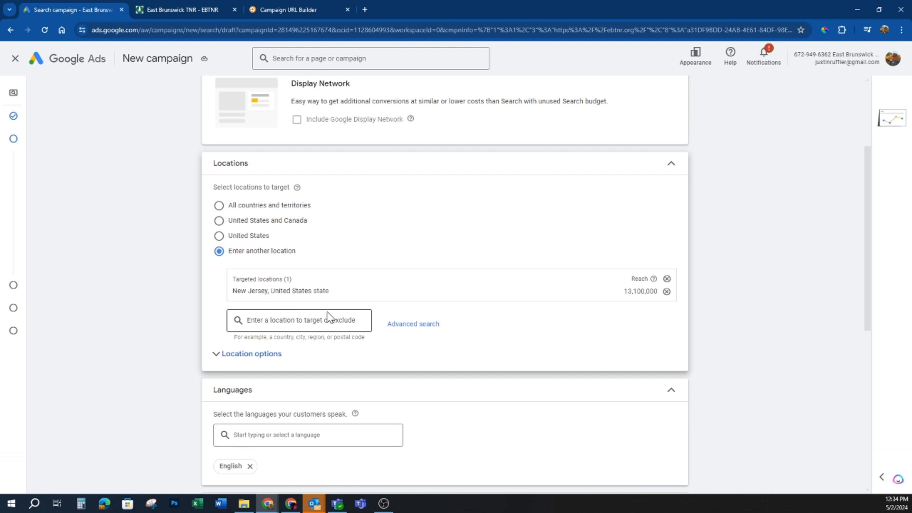
Step: Review the language setting, then expand the audience segments and examine the suggested ones without selecting any
{"action": "scroll", "coordinate": [327, 315], "scroll_direction": "down", "scroll_amount": 1}
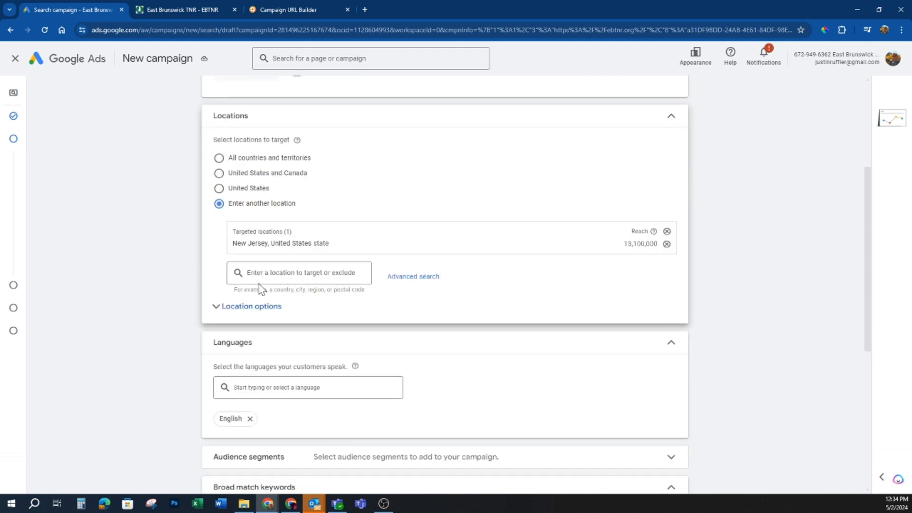
{"action": "scroll", "coordinate": [311, 350], "scroll_direction": "down", "scroll_amount": 2}
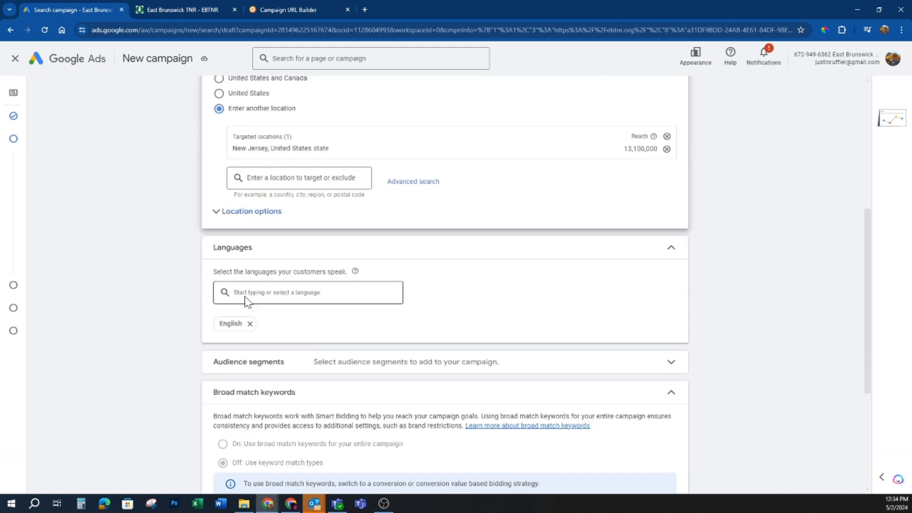
{"action": "scroll", "coordinate": [252, 298], "scroll_direction": "down", "scroll_amount": 1}
{"action": "scroll", "coordinate": [251, 299], "scroll_direction": "down", "scroll_amount": 1}
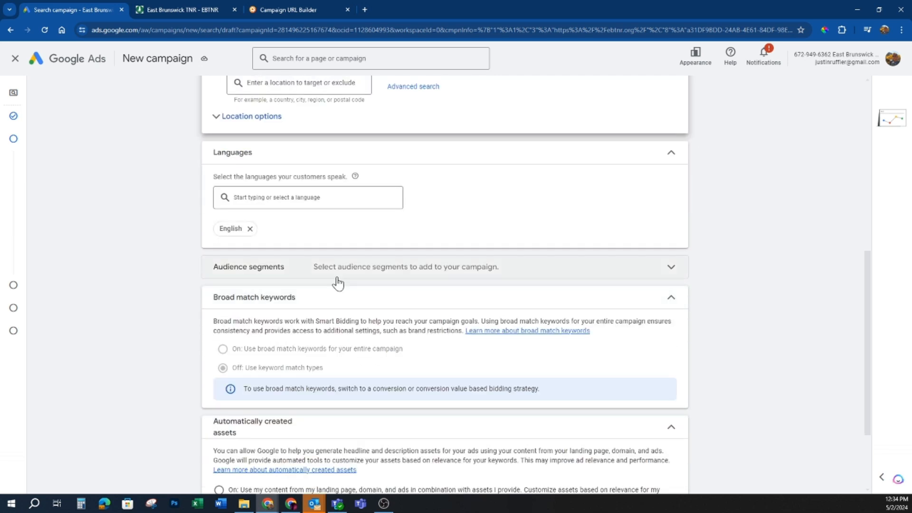
{"action": "left_click", "coordinate": [614, 274]}
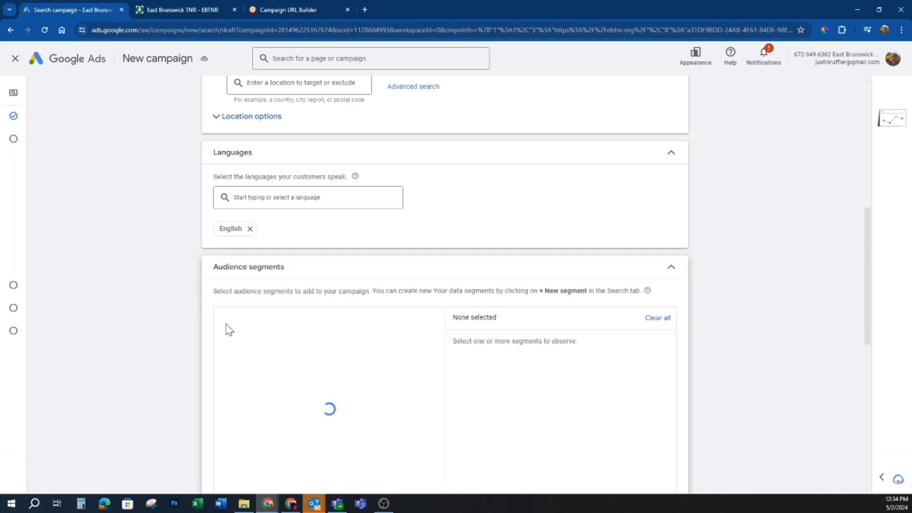
{"action": "scroll", "coordinate": [226, 328], "scroll_direction": "down", "scroll_amount": 2}
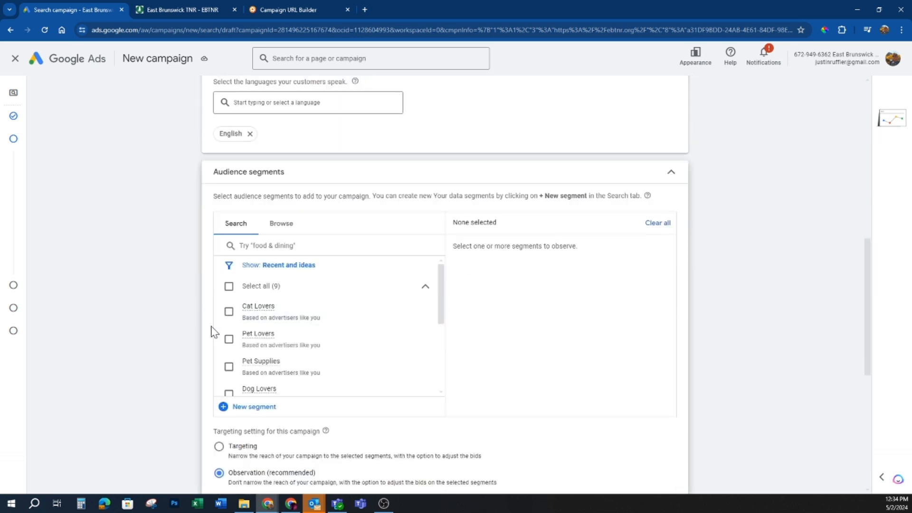
{"action": "scroll", "coordinate": [212, 331], "scroll_direction": "down", "scroll_amount": 1}
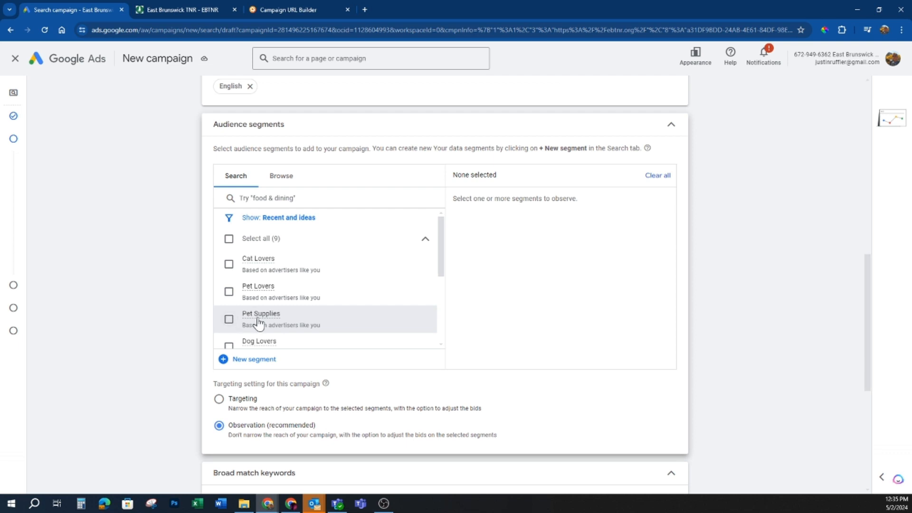
{"action": "mouse_move", "coordinate": [259, 324]}
{"action": "mouse_move", "coordinate": [257, 324]}
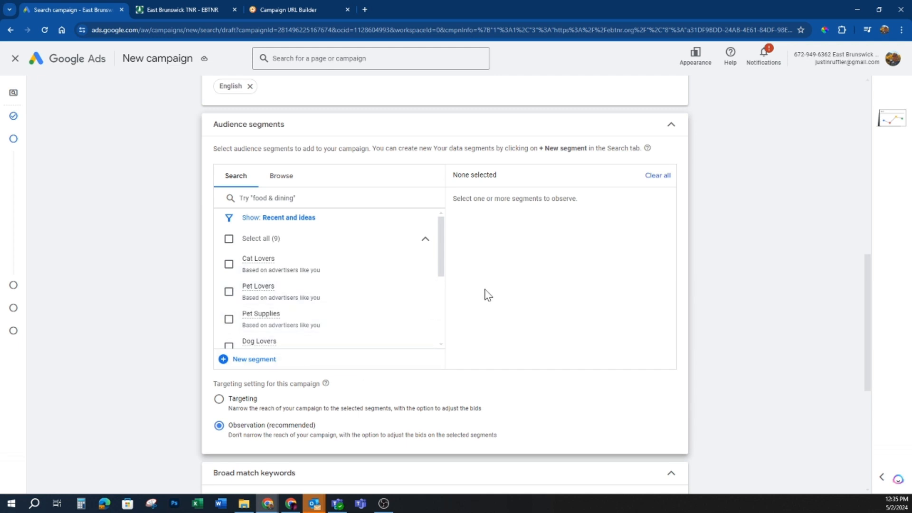
Step: Review the broad match and automatically created assets settings, then expand the additional campaign settings
{"action": "scroll", "coordinate": [454, 318], "scroll_direction": "down", "scroll_amount": 2}
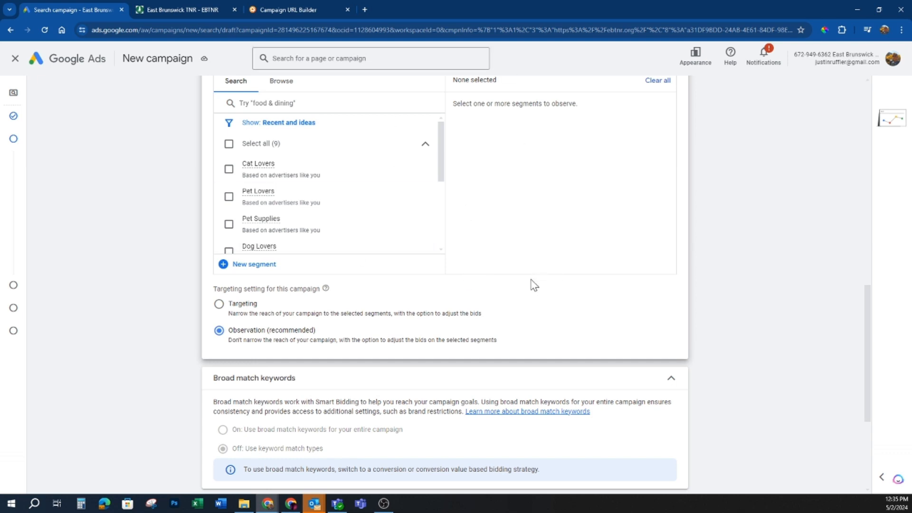
{"action": "scroll", "coordinate": [520, 299], "scroll_direction": "down", "scroll_amount": 2}
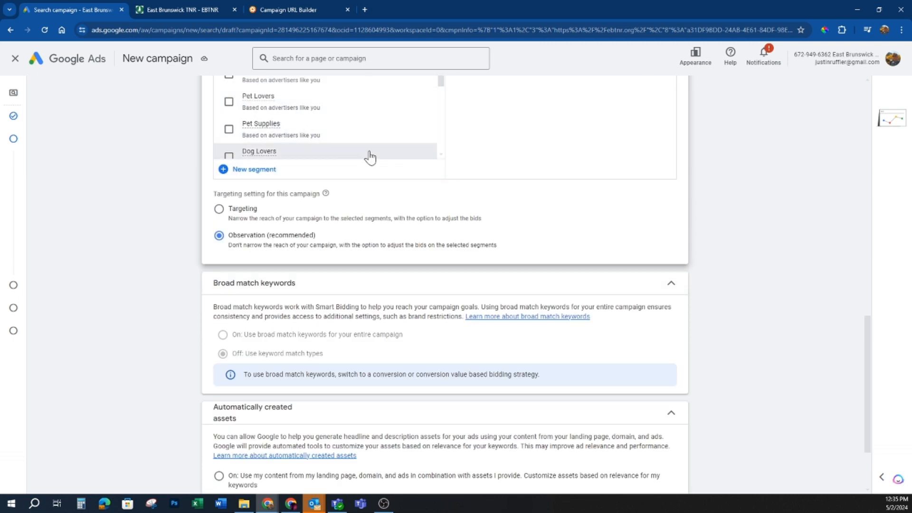
{"action": "scroll", "coordinate": [373, 164], "scroll_direction": "up", "scroll_amount": 1}
{"action": "scroll", "coordinate": [381, 279], "scroll_direction": "down", "scroll_amount": 3}
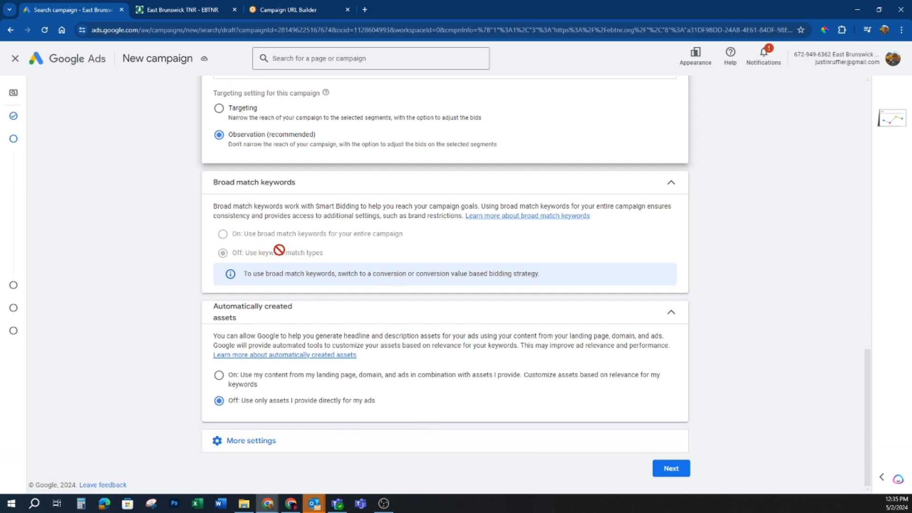
{"action": "left_click", "coordinate": [323, 443]}
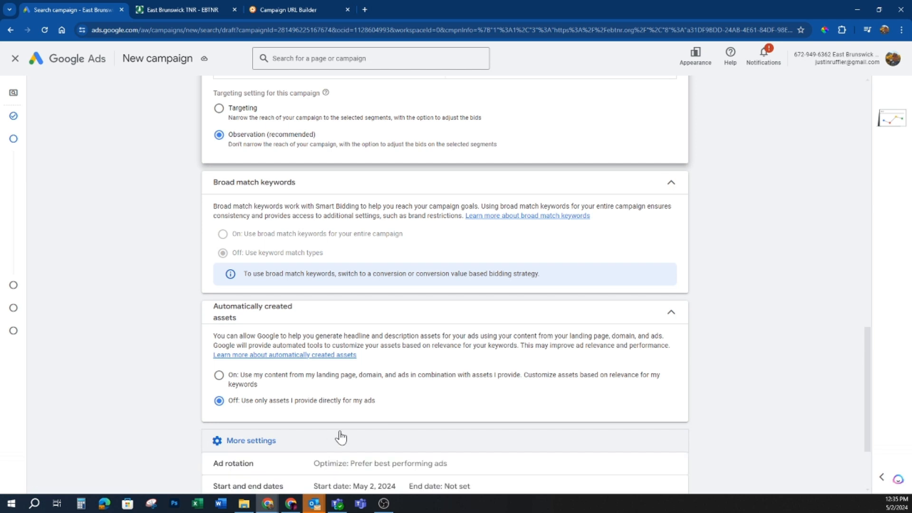
{"action": "scroll", "coordinate": [338, 428], "scroll_direction": "down", "scroll_amount": 3}
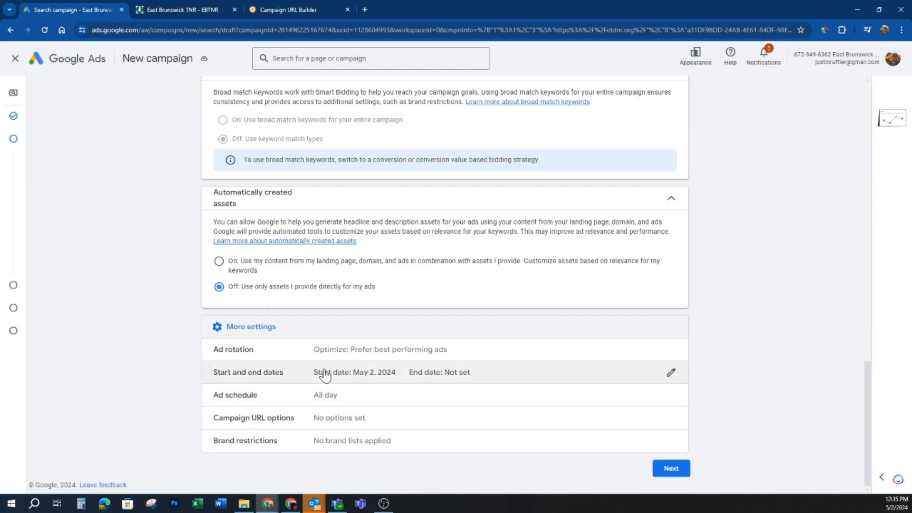
Step: Examine the ad schedule's day options without changing the schedule, and continue to the keywords and ads page
{"action": "left_click", "coordinate": [331, 404]}
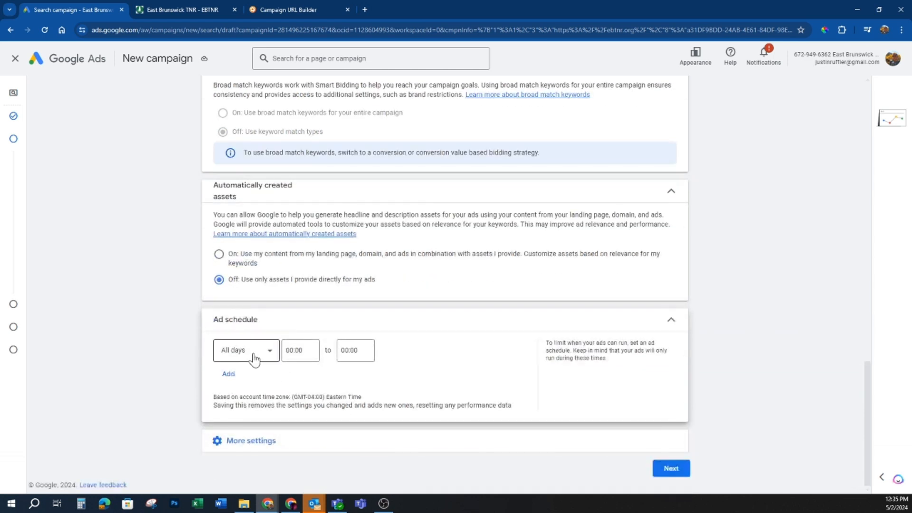
{"action": "left_click", "coordinate": [254, 359]}
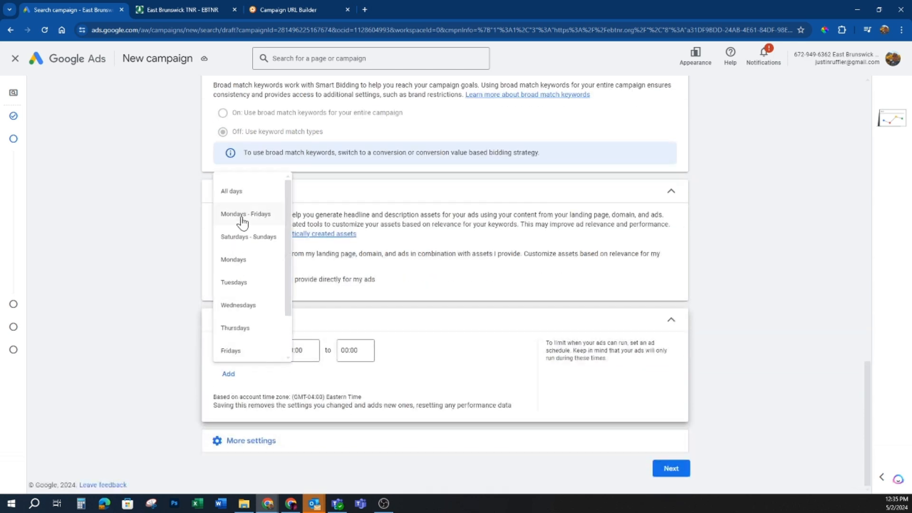
{"action": "left_click", "coordinate": [395, 345]}
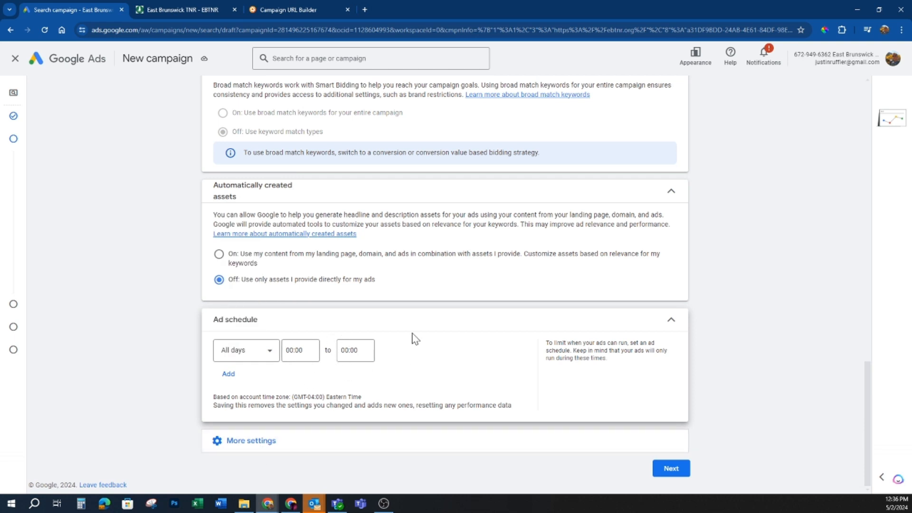
{"action": "left_click", "coordinate": [670, 469]}
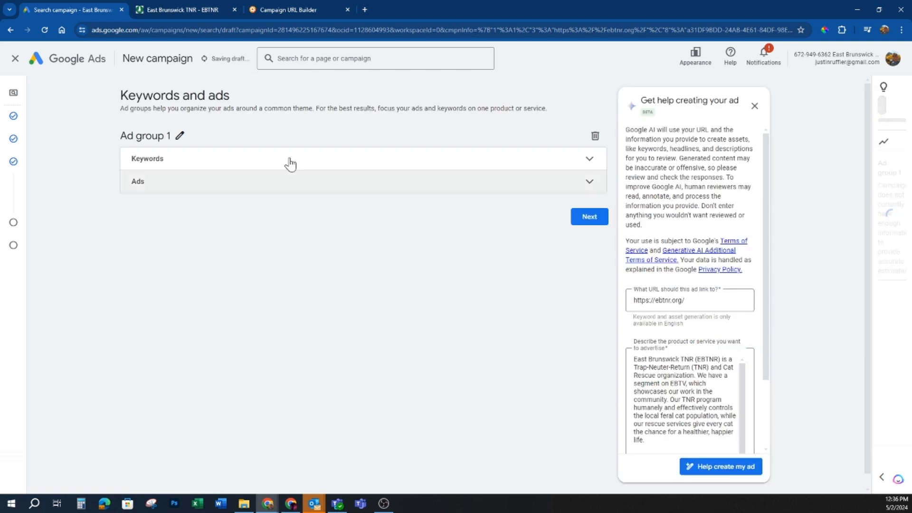
Step: Rename the ad group as "Name Terms"
{"action": "left_click", "coordinate": [179, 139]}
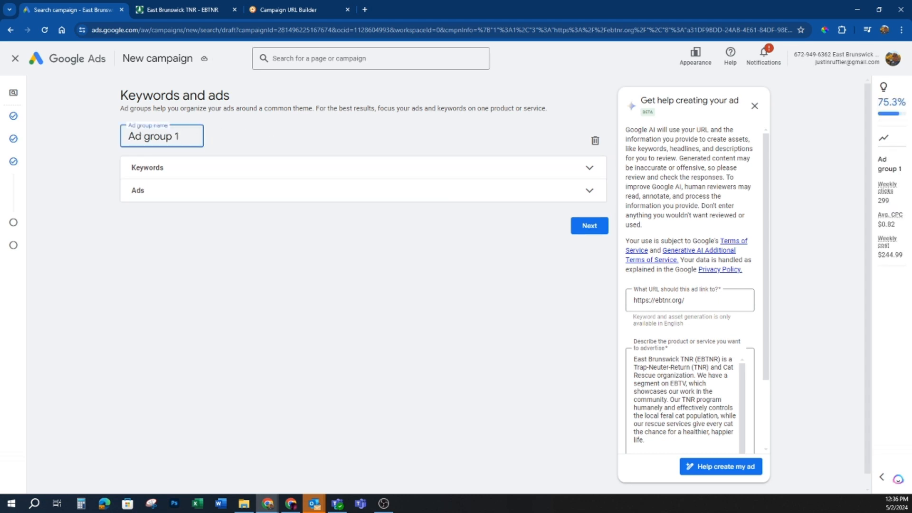
{"action": "left_click_drag", "start_coordinate": [180, 138], "coordinate": [110, 140]}
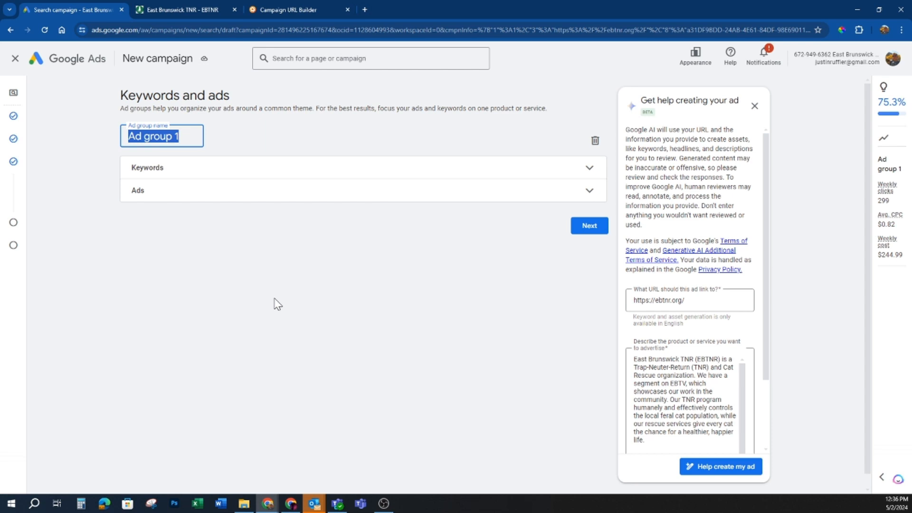
{"action": "type", "text": "Name Terms"}
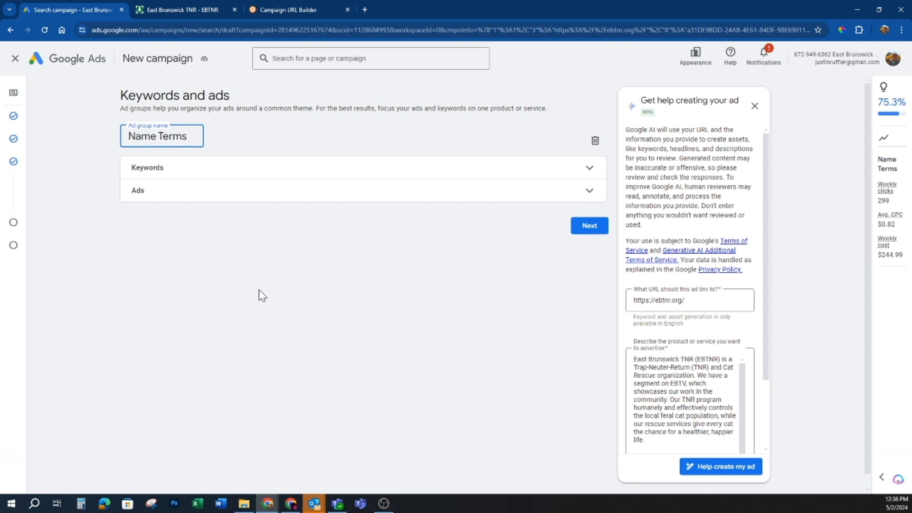
Step: Remove all the suggested keywords from the ad group except "stray cat rescue near me"
{"action": "left_click", "coordinate": [586, 175]}
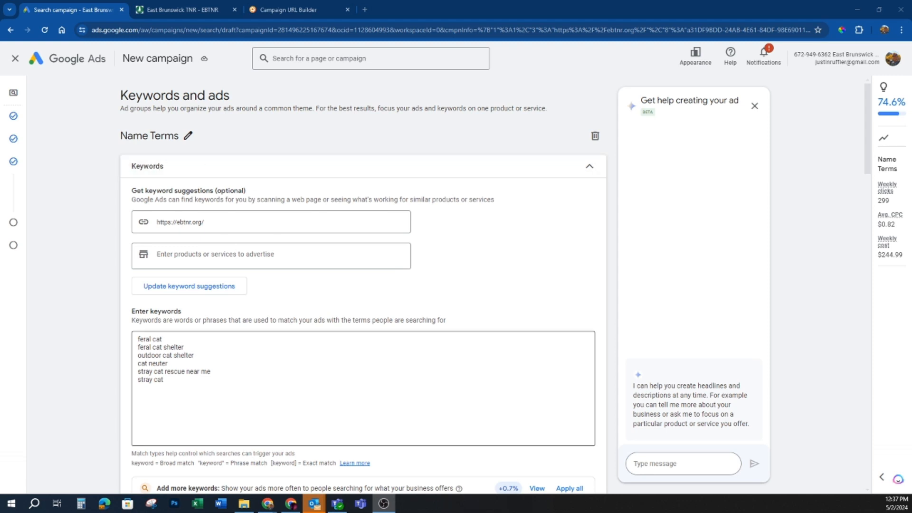
{"action": "scroll", "coordinate": [209, 389], "scroll_direction": "down", "scroll_amount": 2}
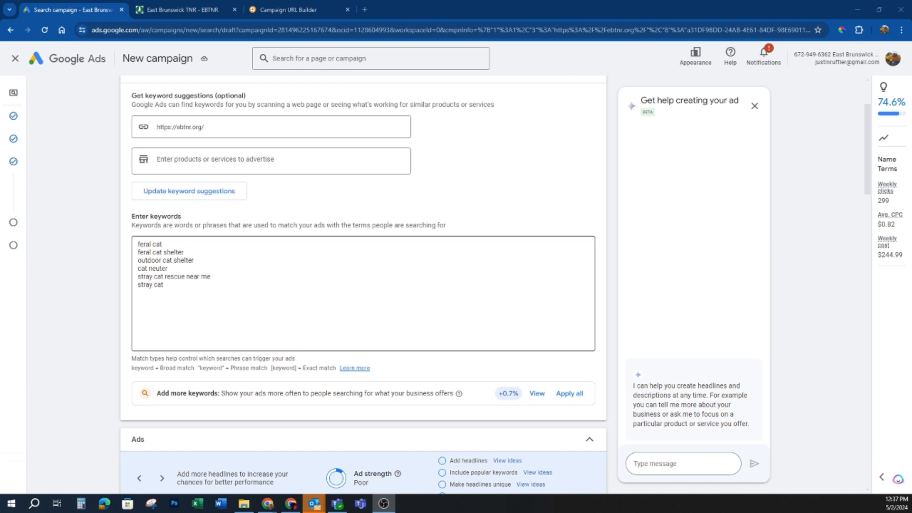
{"action": "left_click_drag", "start_coordinate": [171, 289], "coordinate": [128, 240]}
{"action": "left_click_drag", "start_coordinate": [163, 286], "coordinate": [133, 270]}
{"action": "key", "text": "BackSpace"}
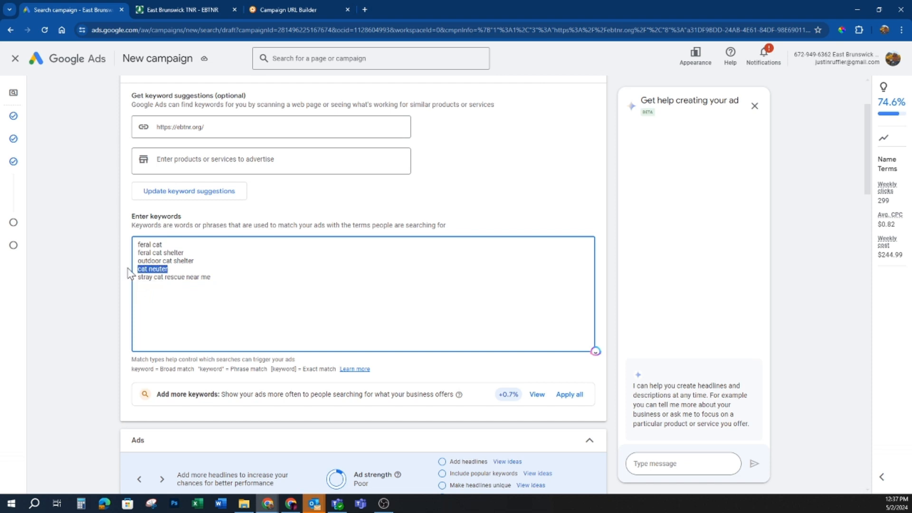
{"action": "key", "text": "BackSpace"}
{"action": "key", "text": "BackSpace"}
{"action": "left_click_drag", "start_coordinate": [193, 261], "coordinate": [101, 236]}
{"action": "key", "text": "BackSpace"}
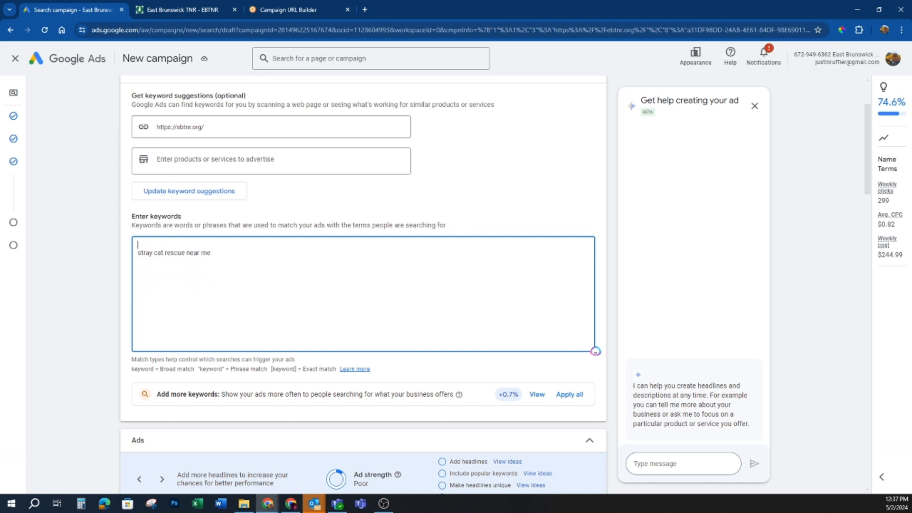
{"action": "key", "text": "Delete"}
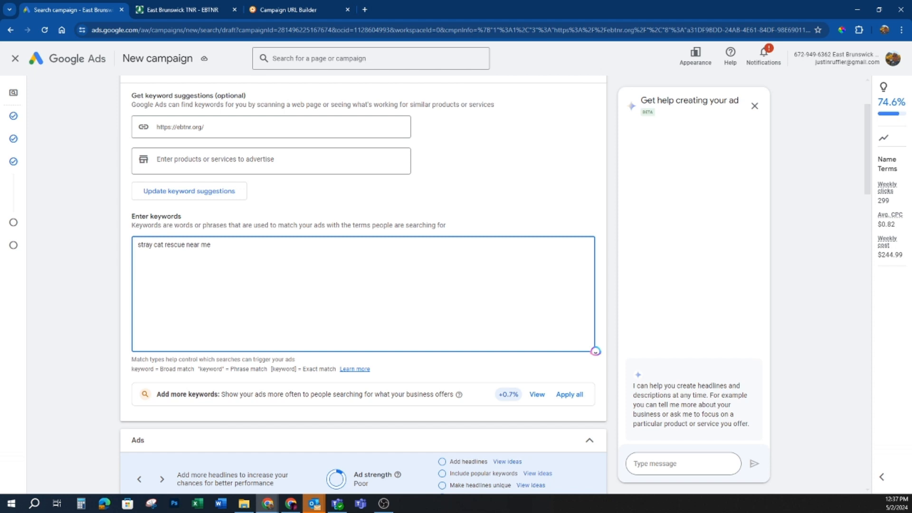
Step: Add the keywords "east brunswick TNR", "TNR near me", "tnr for cats" and "cat rescue" on separate lines
{"action": "key", "text": "Return"}
{"action": "type", "text": "east brunswick TNR"}
{"action": "key", "text": "Return"}
{"action": "type", "text": "TNR near me"}
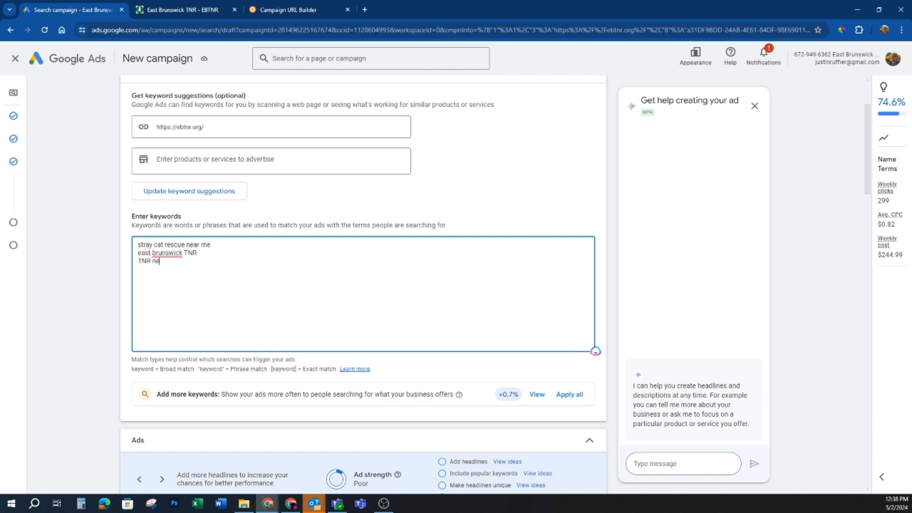
{"action": "key", "text": "Return"}
{"action": "type", "text": "tnr for cats"}
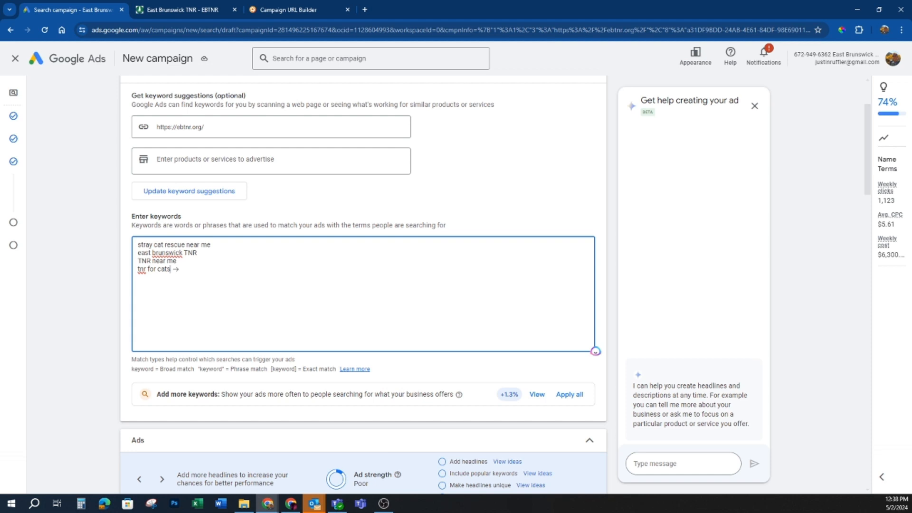
{"action": "key", "text": "Return"}
{"action": "type", "text": "cat rescue"}
Step: Review the additional keyword suggestions and dismiss them without applying any
{"action": "scroll", "coordinate": [311, 309], "scroll_direction": "down", "scroll_amount": 1}
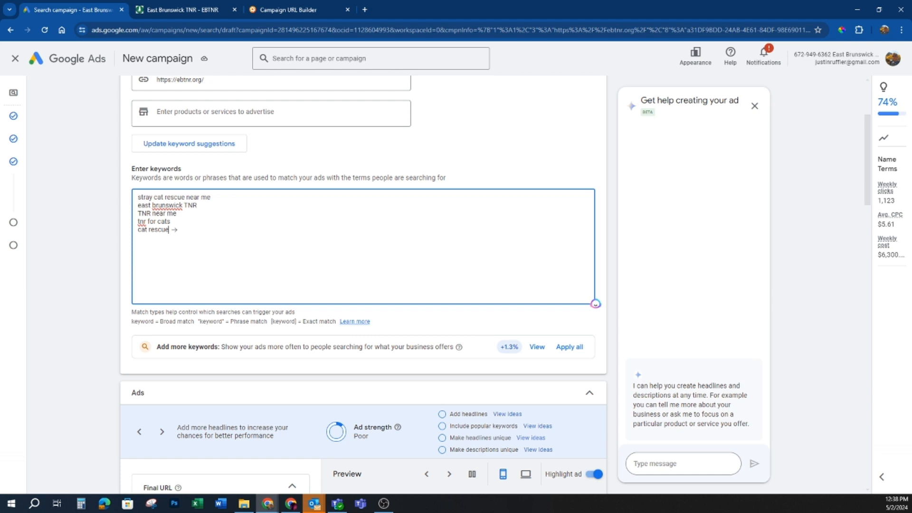
{"action": "left_click", "coordinate": [537, 348]}
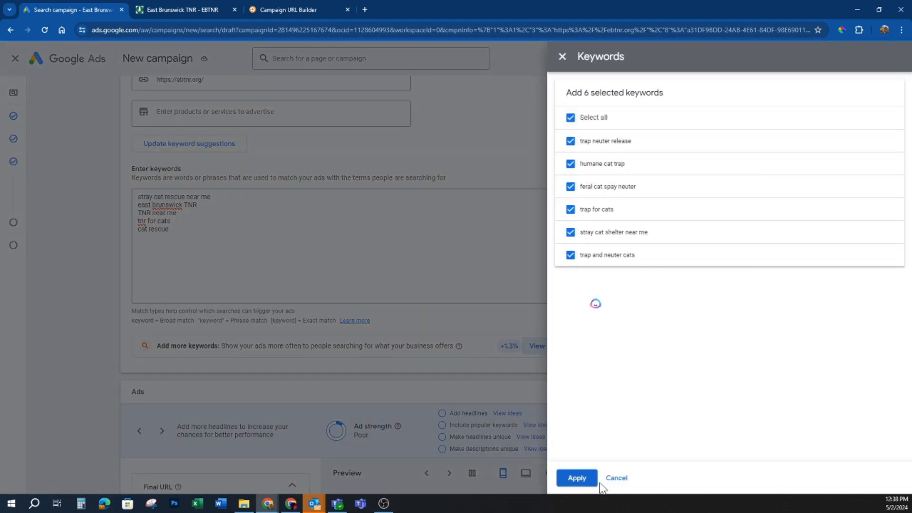
{"action": "left_click", "coordinate": [616, 477]}
Step: Examine the ad's final URL, display path and ad strength recommendations for headlines, keywords and descriptions
{"action": "scroll", "coordinate": [343, 317], "scroll_direction": "down", "scroll_amount": 3}
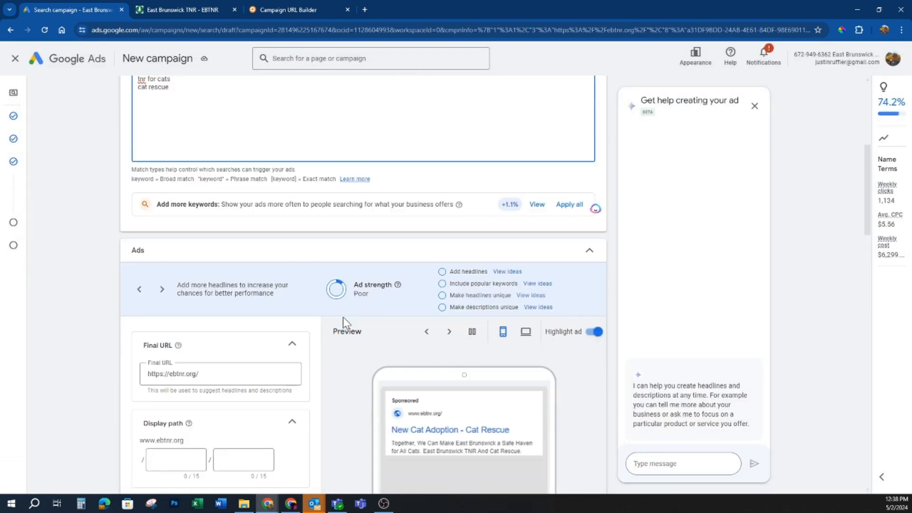
{"action": "scroll", "coordinate": [343, 317], "scroll_direction": "down", "scroll_amount": 2}
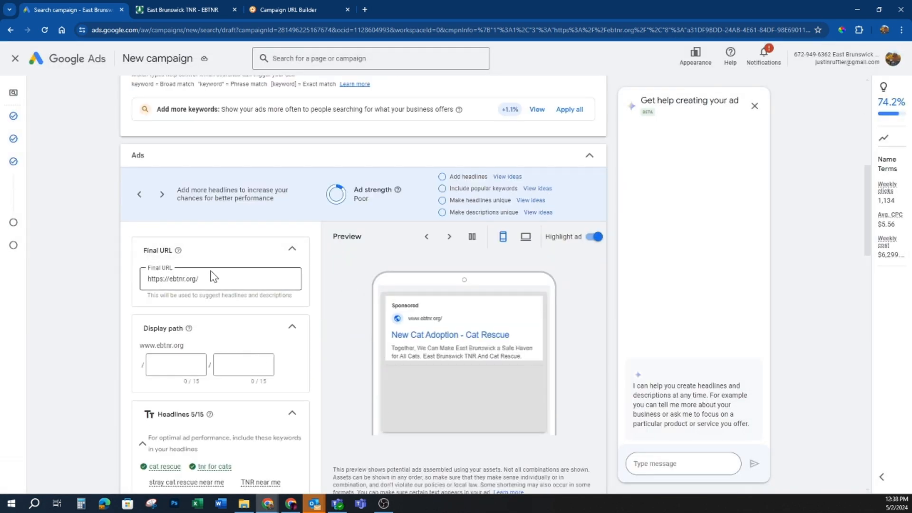
{"action": "left_click", "coordinate": [213, 277]}
{"action": "scroll", "coordinate": [213, 277], "scroll_direction": "down", "scroll_amount": 2}
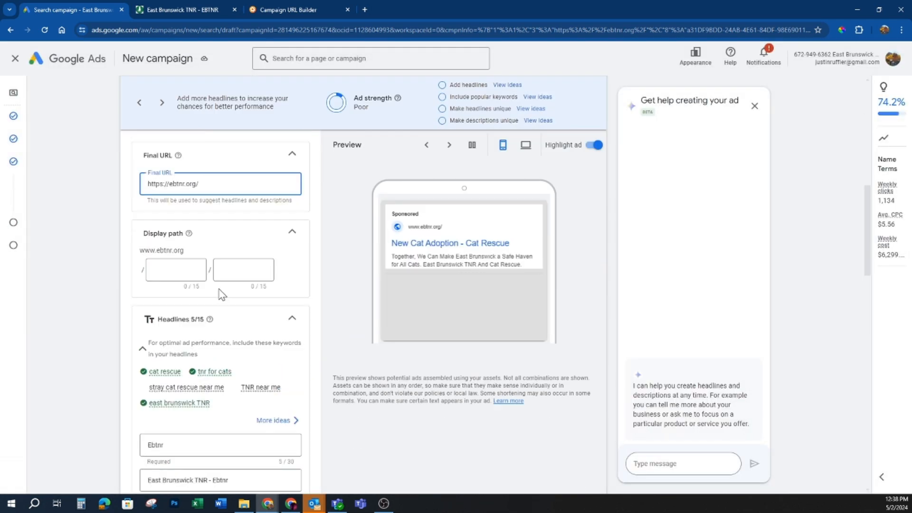
{"action": "scroll", "coordinate": [221, 290], "scroll_direction": "up", "scroll_amount": 1}
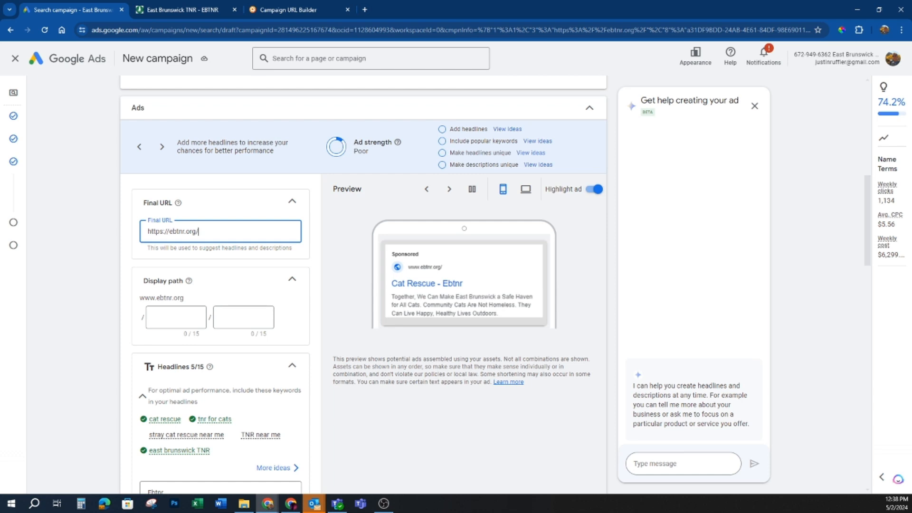
{"action": "left_click_drag", "start_coordinate": [354, 143], "coordinate": [394, 142]}
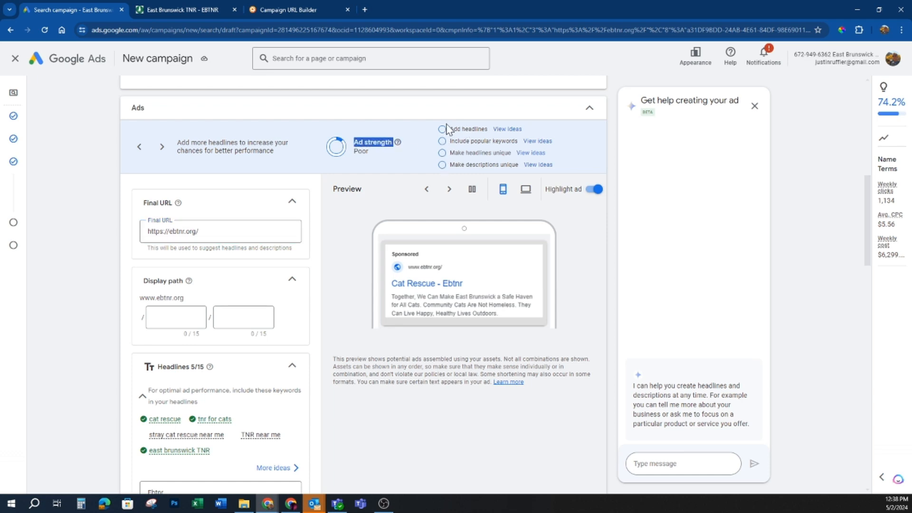
{"action": "left_click_drag", "start_coordinate": [453, 129], "coordinate": [496, 141]}
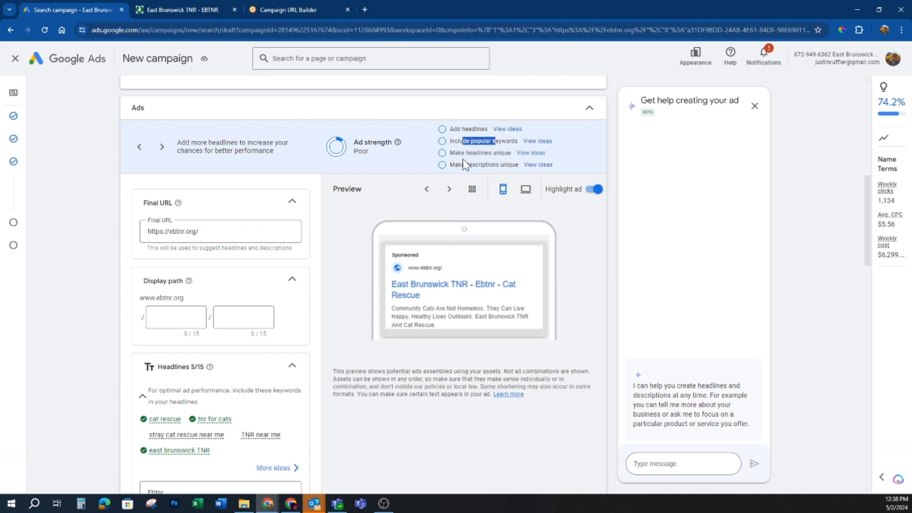
{"action": "left_click_drag", "start_coordinate": [458, 164], "coordinate": [489, 164]}
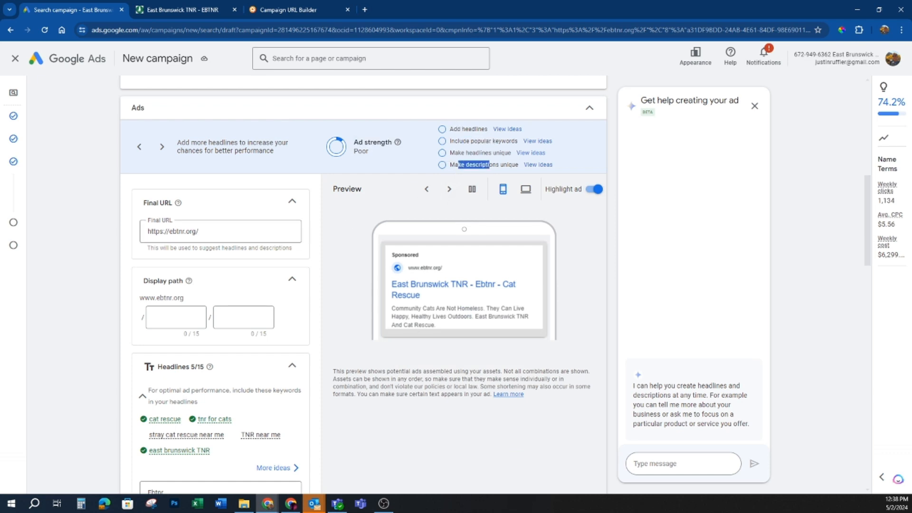
{"action": "left_click", "coordinate": [229, 238]}
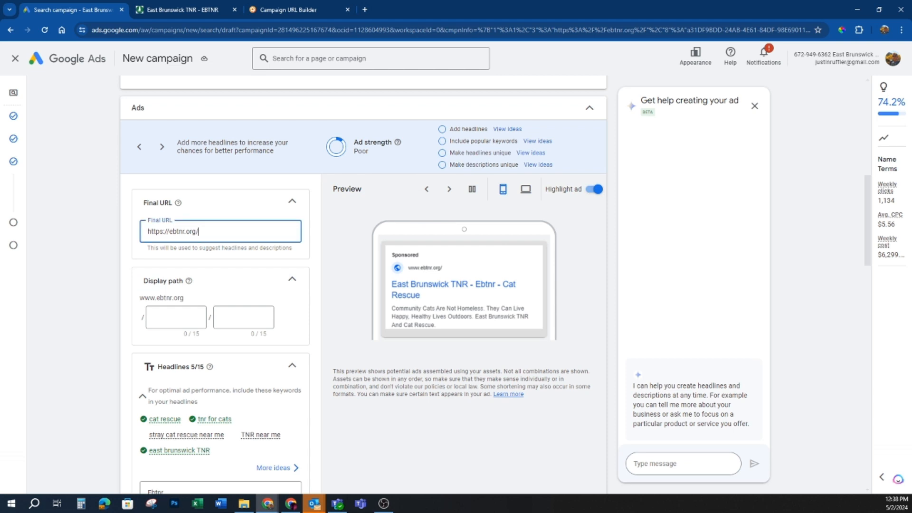
Step: Review the ad's existing headlines and page through the mobile ad preview variations
{"action": "scroll", "coordinate": [203, 256], "scroll_direction": "down", "scroll_amount": 3}
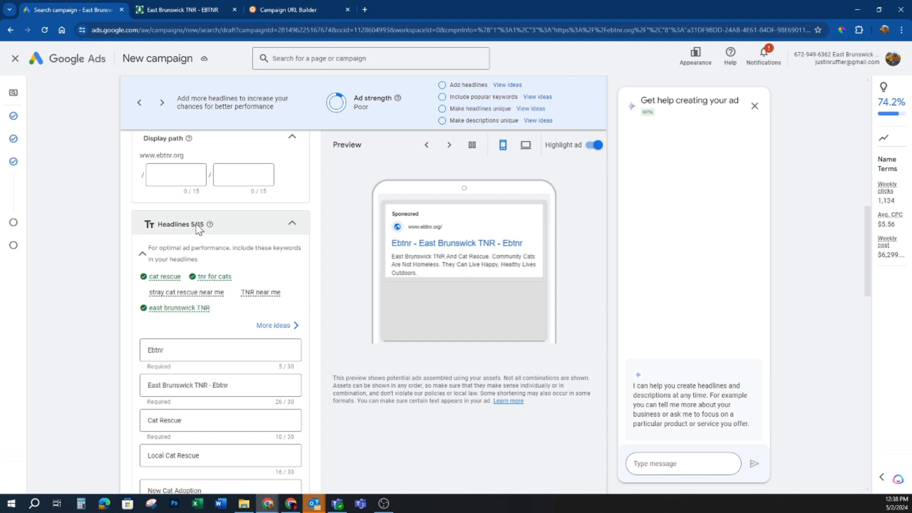
{"action": "scroll", "coordinate": [199, 228], "scroll_direction": "down", "scroll_amount": 1}
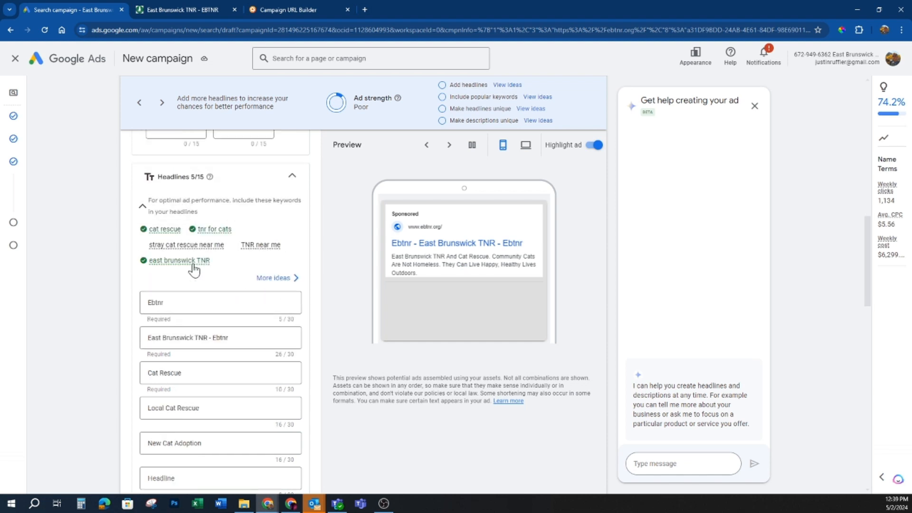
{"action": "left_click", "coordinate": [449, 145]}
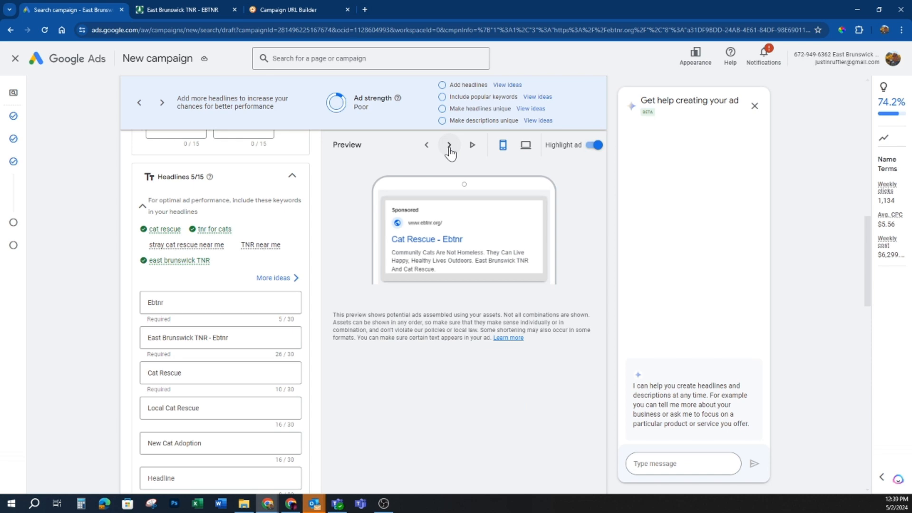
{"action": "left_click", "coordinate": [449, 146]}
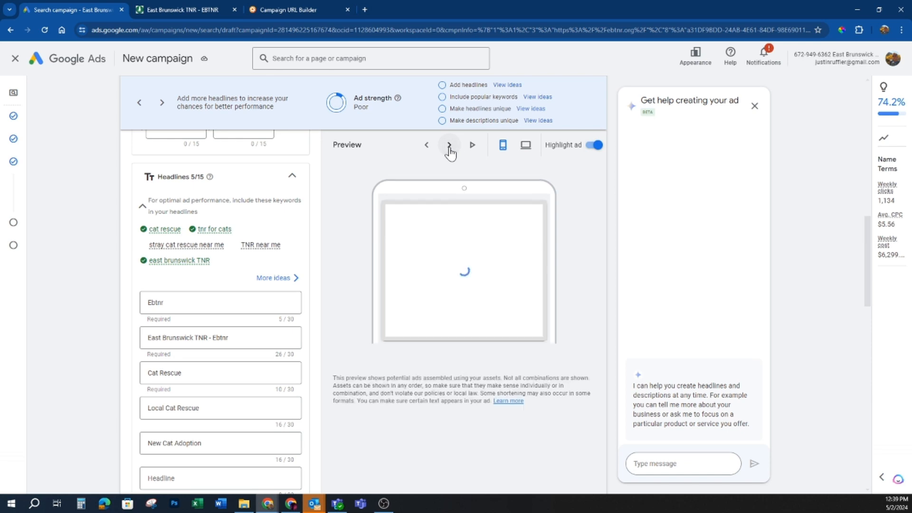
{"action": "left_click", "coordinate": [449, 150]}
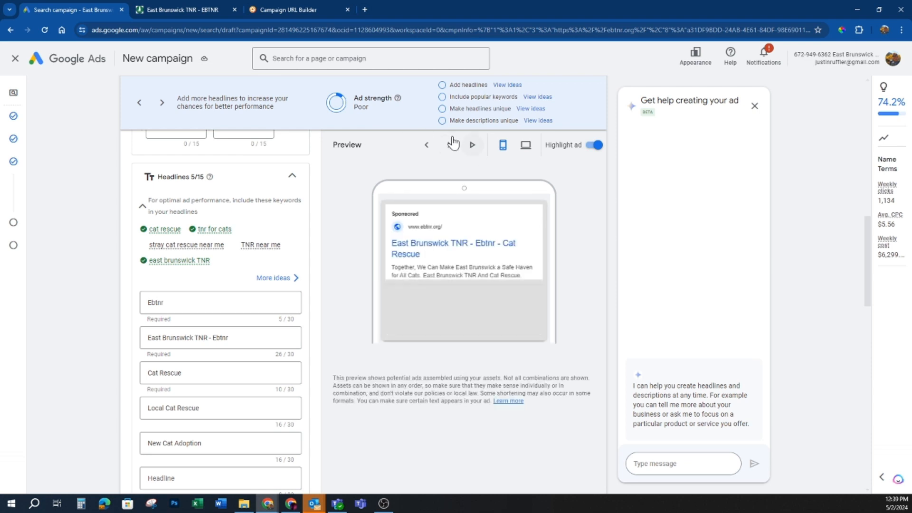
Step: Add the suggested headlines "Cat Rescue Services", "East Brunswick TNR & Rescue", "East Brunswick" and "Learn About Our Work"
{"action": "scroll", "coordinate": [197, 303], "scroll_direction": "down", "scroll_amount": 1}
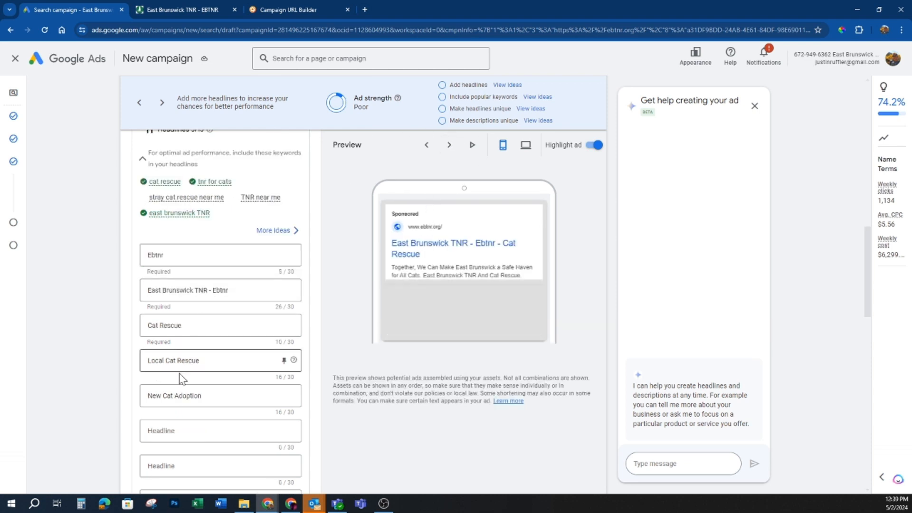
{"action": "left_click", "coordinate": [182, 430]}
{"action": "scroll", "coordinate": [171, 285], "scroll_direction": "down", "scroll_amount": 3}
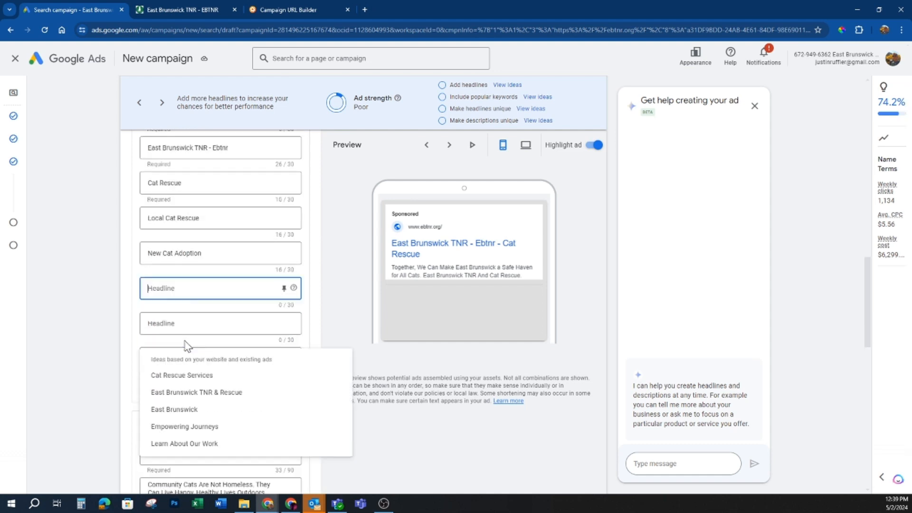
{"action": "left_click", "coordinate": [184, 331]}
{"action": "scroll", "coordinate": [185, 333], "scroll_direction": "down", "scroll_amount": 2}
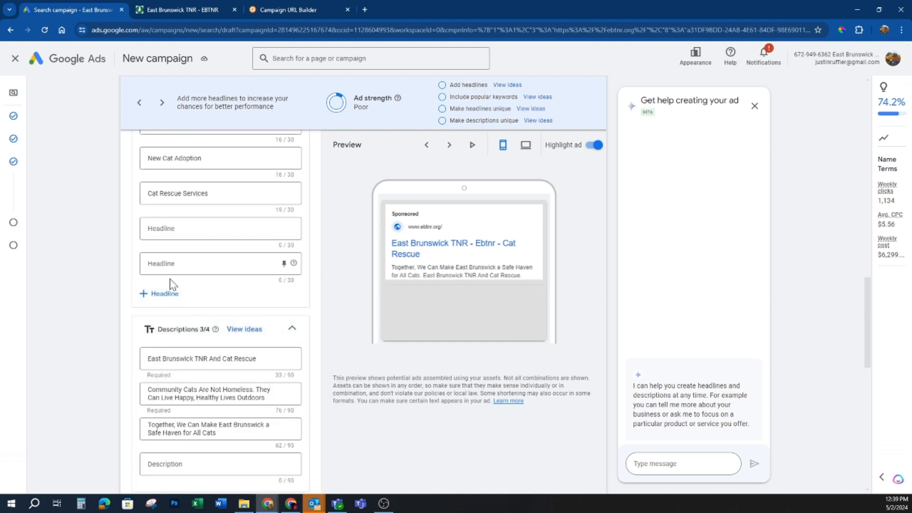
{"action": "left_click", "coordinate": [170, 236]}
{"action": "left_click", "coordinate": [176, 270]}
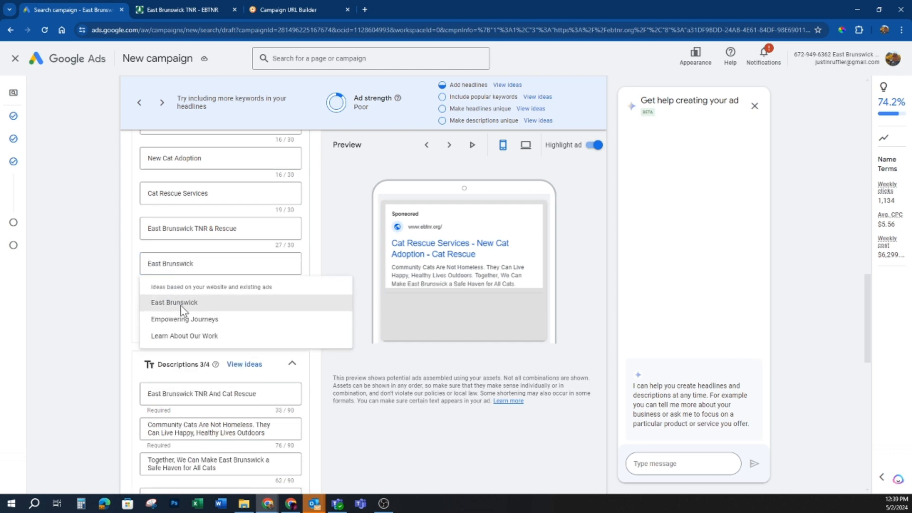
{"action": "left_click", "coordinate": [181, 308]}
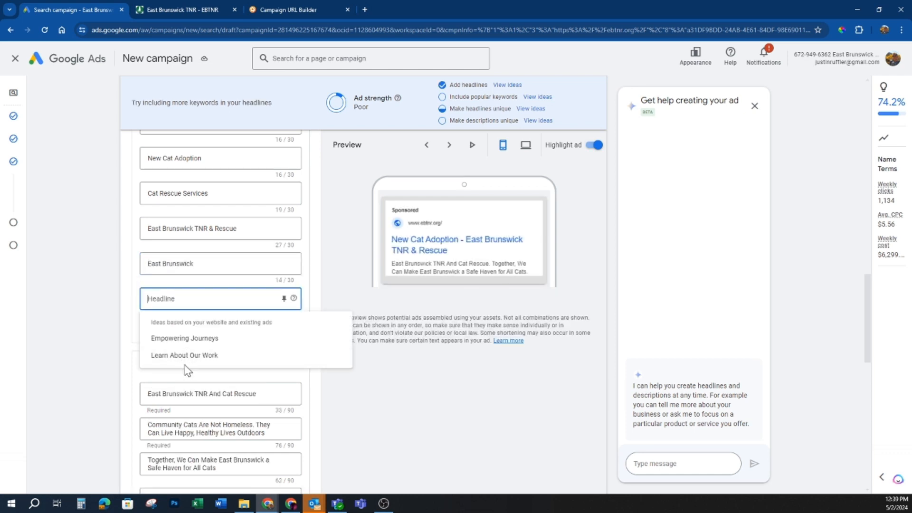
{"action": "left_click", "coordinate": [187, 361]}
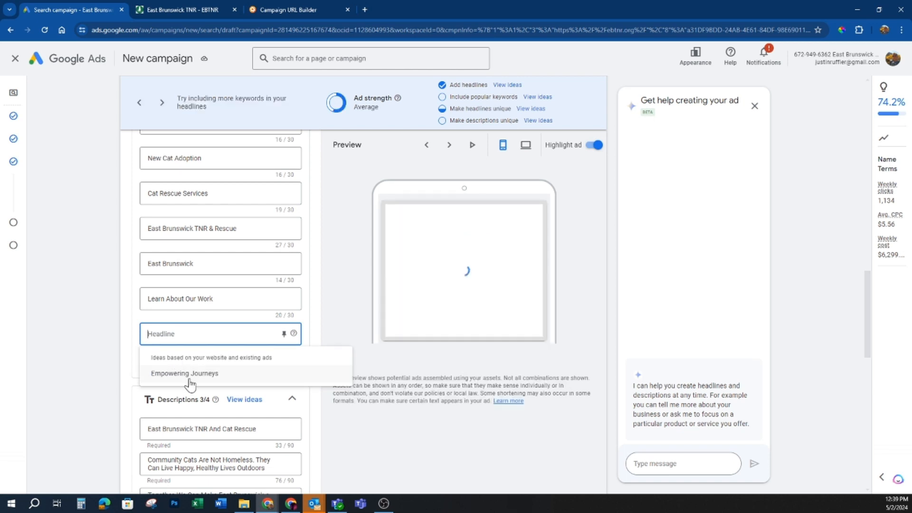
Step: Open more headline ideas with top keywords and add "stray cat rescue near me" as a headline
{"action": "left_click", "coordinate": [78, 329]}
{"action": "scroll", "coordinate": [172, 346], "scroll_direction": "up", "scroll_amount": 4}
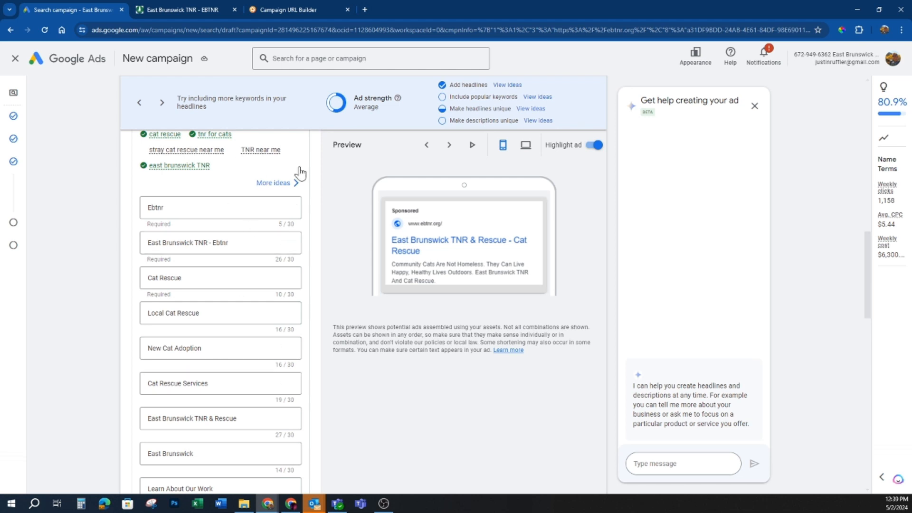
{"action": "scroll", "coordinate": [273, 197], "scroll_direction": "up", "scroll_amount": 2}
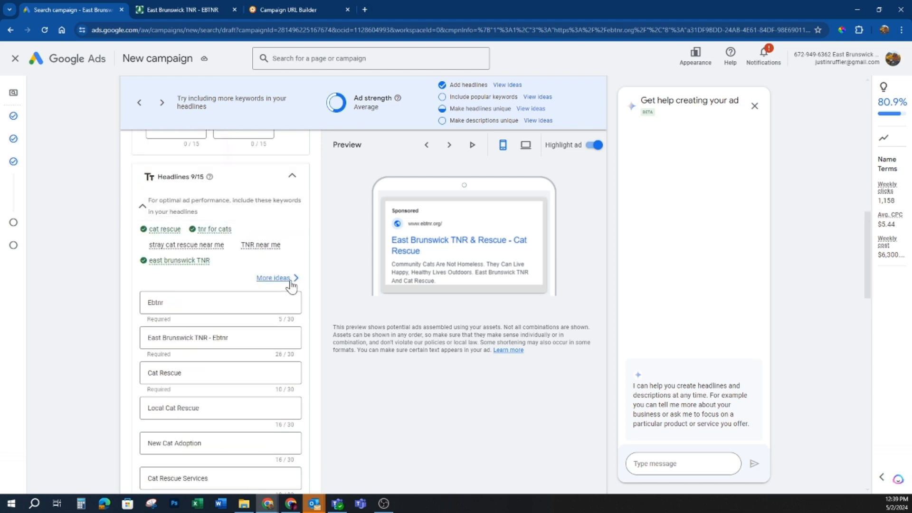
{"action": "left_click", "coordinate": [278, 280]}
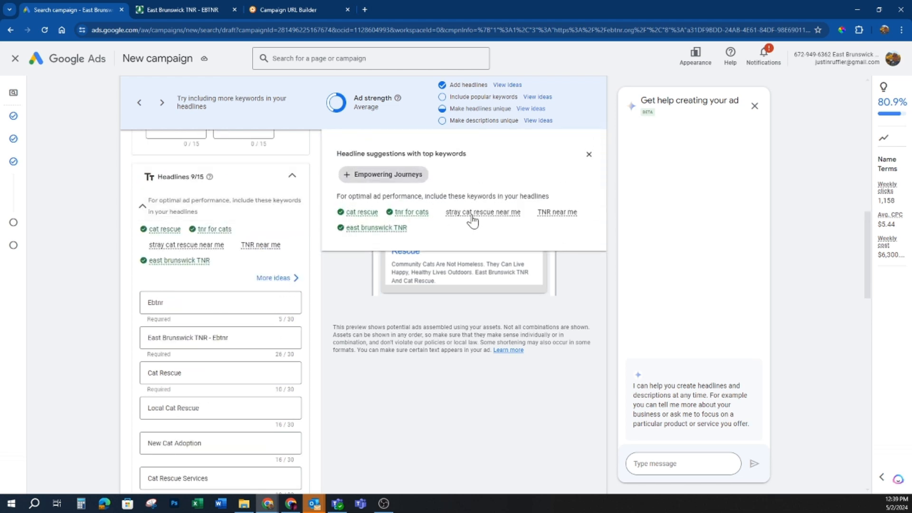
{"action": "left_click_drag", "start_coordinate": [520, 216], "coordinate": [451, 219]}
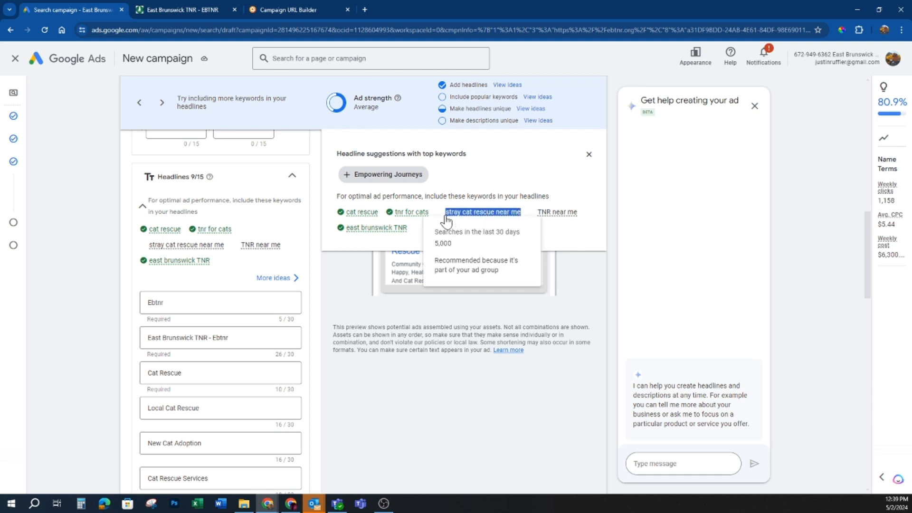
{"action": "scroll", "coordinate": [219, 337], "scroll_direction": "down", "scroll_amount": 4}
{"action": "left_click", "coordinate": [153, 430]}
{"action": "type", "text": "stray cat rescue near me"}
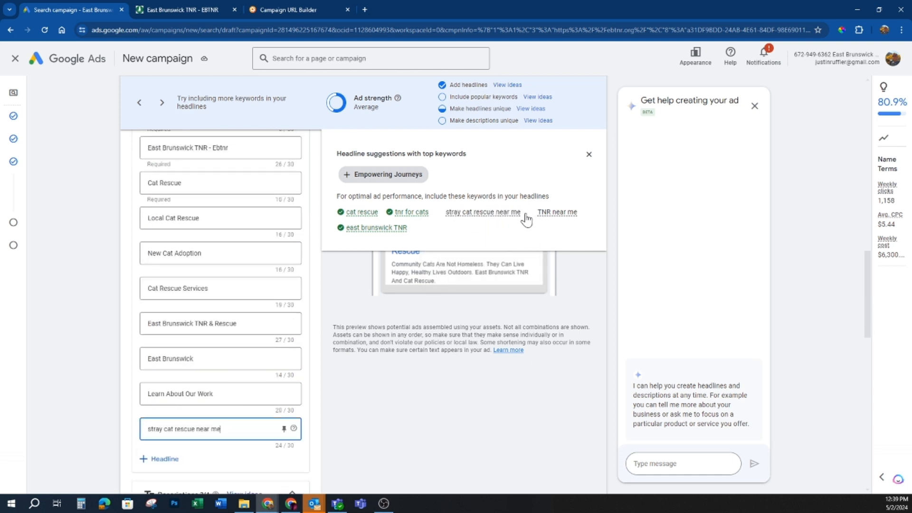
Step: Add the headlines "TNR near me" and "Cat Rescue NJ" to the ad
{"action": "scroll", "coordinate": [214, 466], "scroll_direction": "down", "scroll_amount": 1}
{"action": "left_click", "coordinate": [161, 410]}
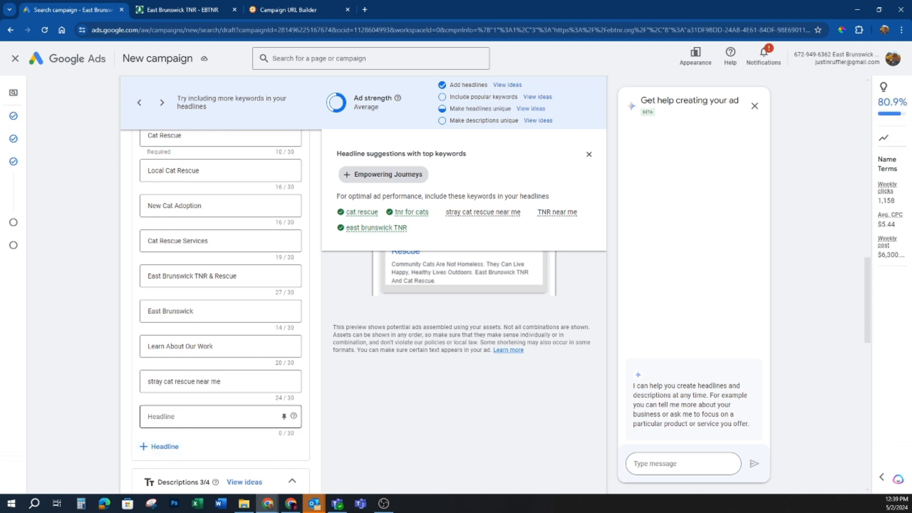
{"action": "type", "text": "TNR near "}
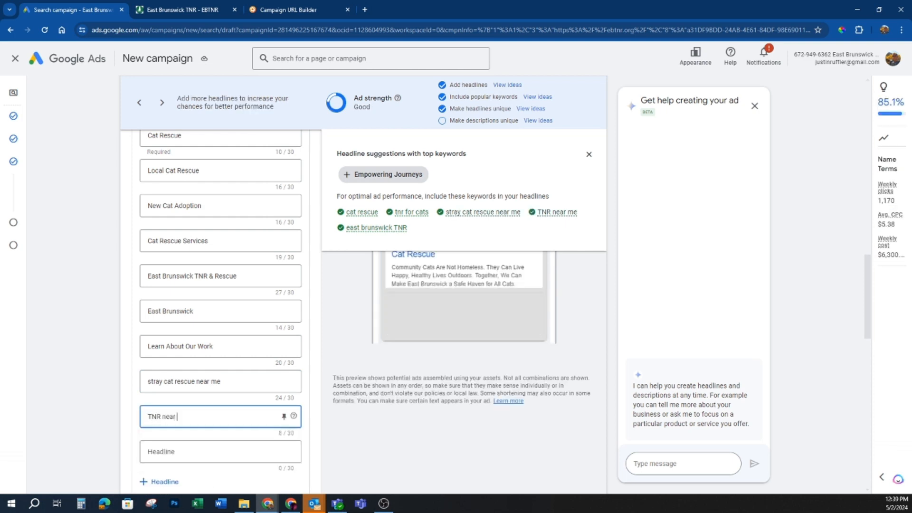
{"action": "type", "text": "me"}
{"action": "key", "text": "Tab"}
{"action": "type", "text": "Ca"}
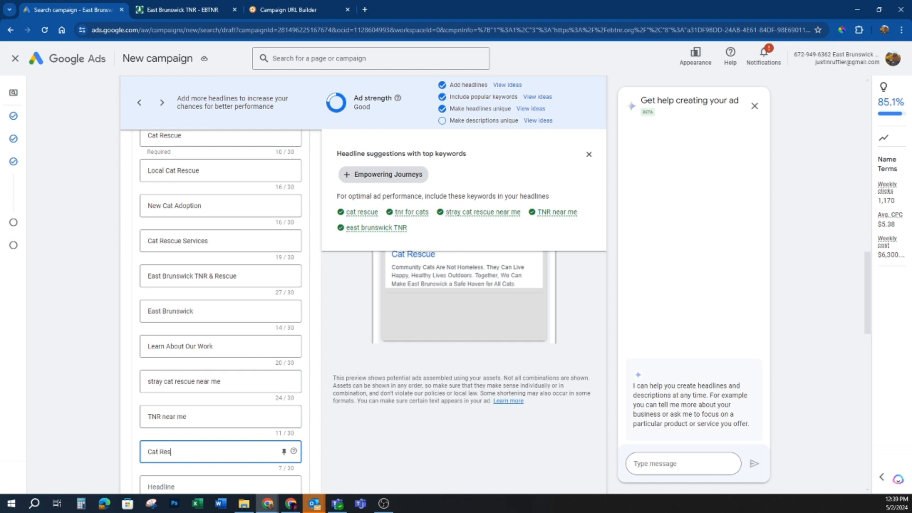
{"action": "type", "text": "t Rescue N."}
Step: Add two more headlines, "Stray cat rescue" and "Feral cat rescue"
{"action": "scroll", "coordinate": [183, 409], "scroll_direction": "down", "scroll_amount": 2}
{"action": "left_click", "coordinate": [184, 394]}
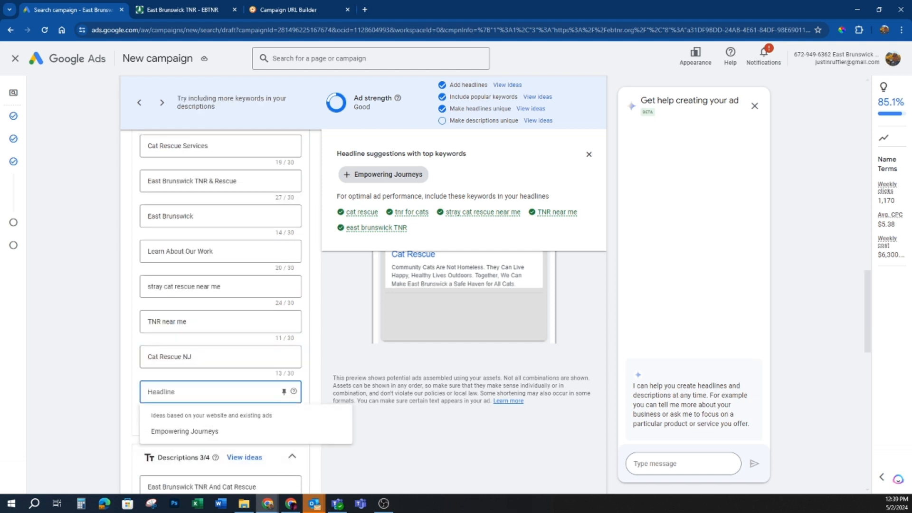
{"action": "type", "text": "Stra"}
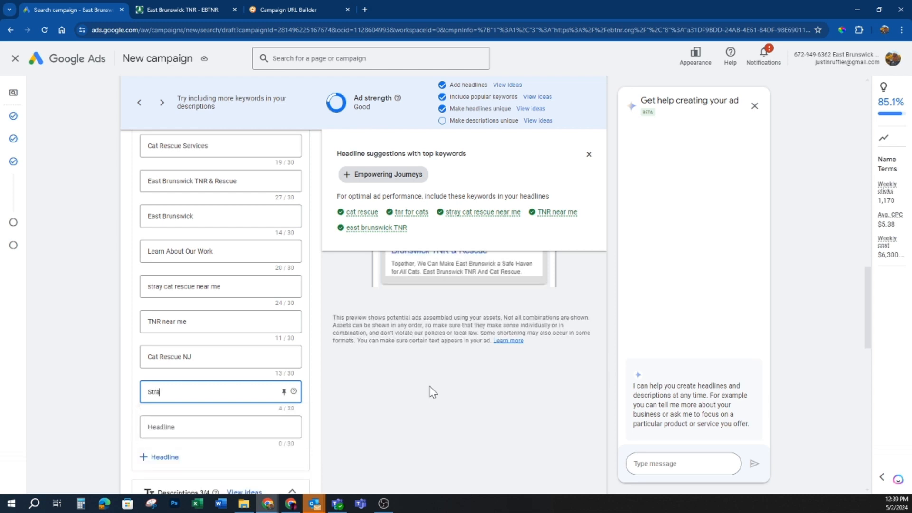
{"action": "type", "text": "y cat rescue"}
{"action": "left_click", "coordinate": [269, 427]}
{"action": "type", "text": "Fera"}
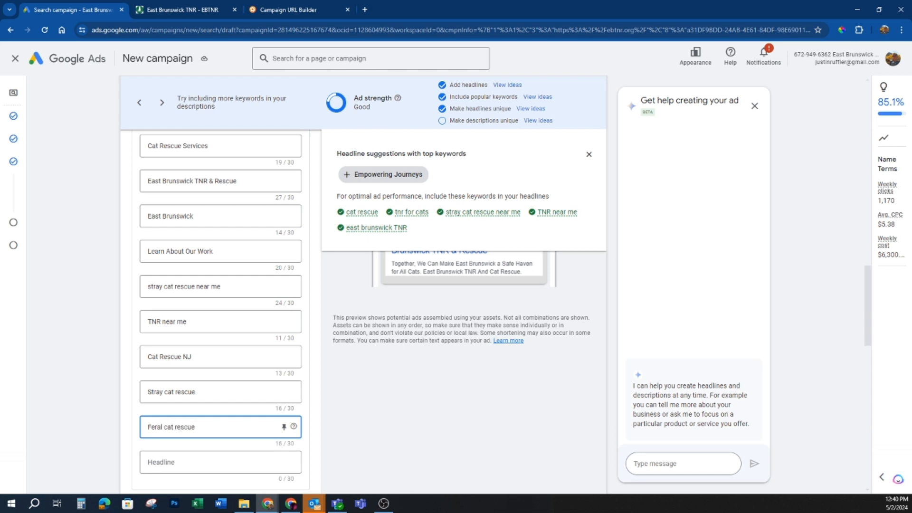
{"action": "key", "text": "Tab"}
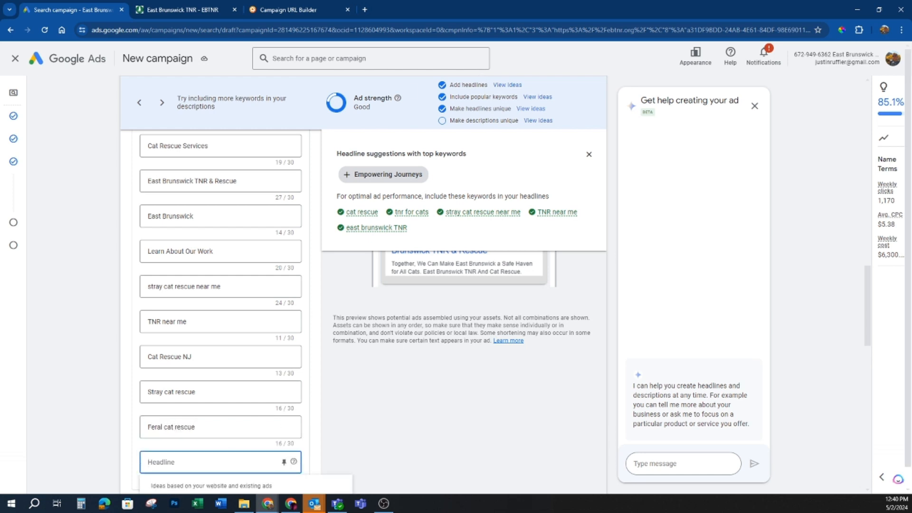
Step: Return to the ad's final URL and select its whole address
{"action": "scroll", "coordinate": [285, 228], "scroll_direction": "up", "scroll_amount": 9}
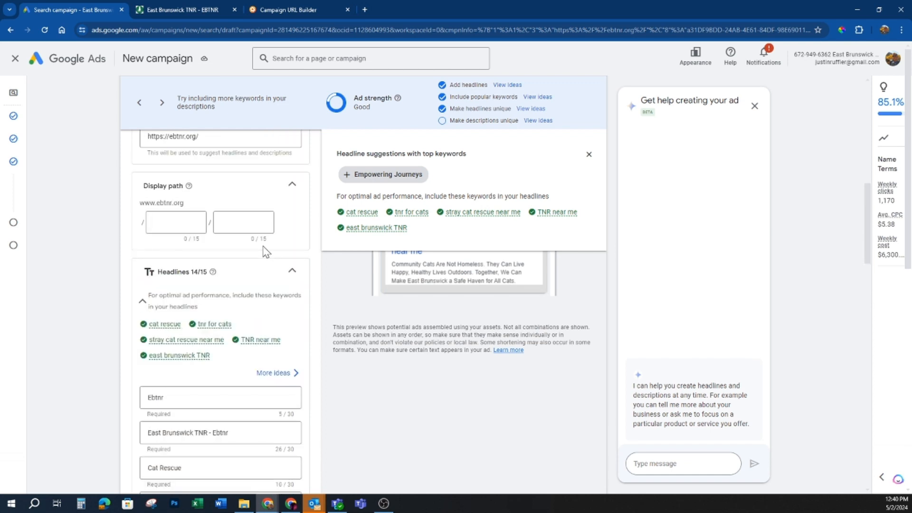
{"action": "scroll", "coordinate": [265, 251], "scroll_direction": "up", "scroll_amount": 3}
{"action": "left_click", "coordinate": [199, 278]}
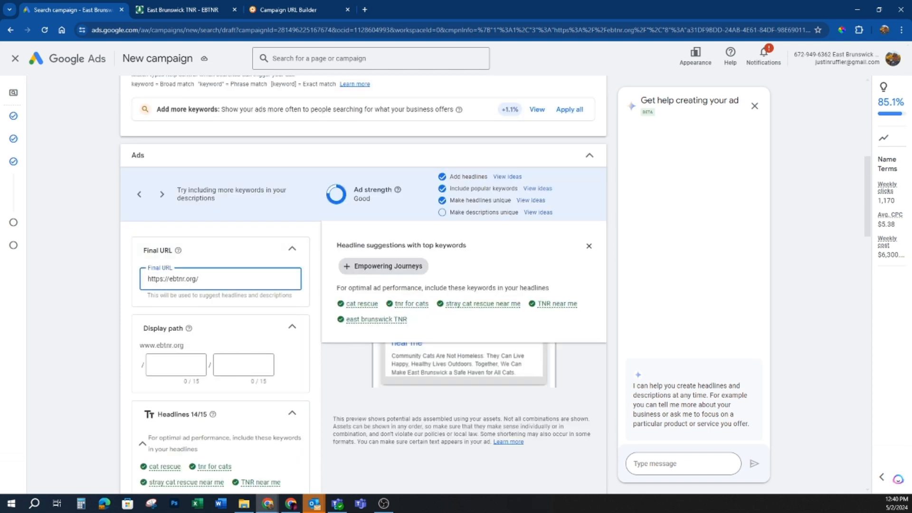
{"action": "key", "text": "ctrl+a"}
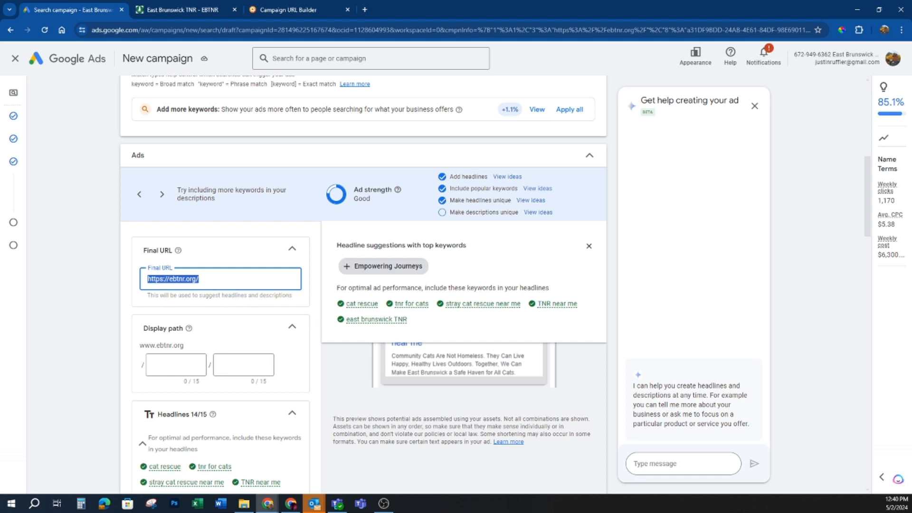
Step: Switch to the Campaign URL Builder and examine the UTM parameters appended to the generated campaign URL
{"action": "left_click", "coordinate": [281, 8]}
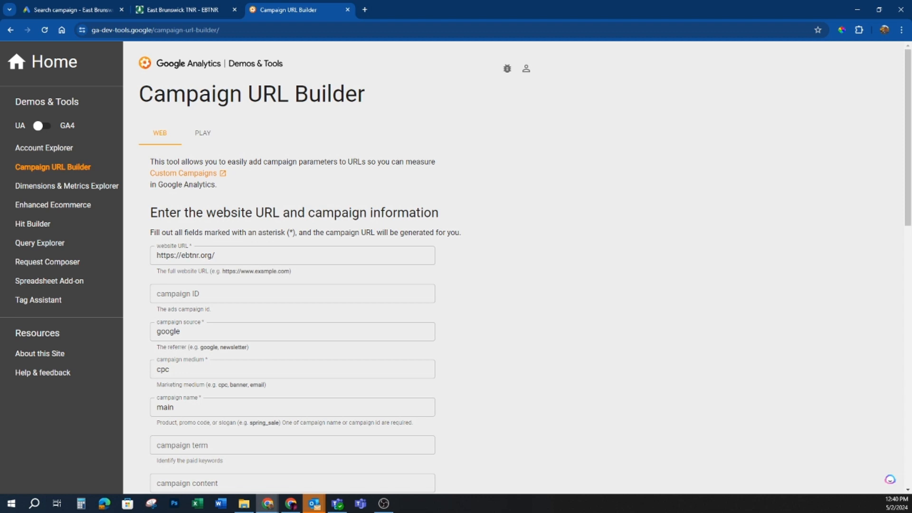
{"action": "scroll", "coordinate": [236, 205], "scroll_direction": "down", "scroll_amount": 6}
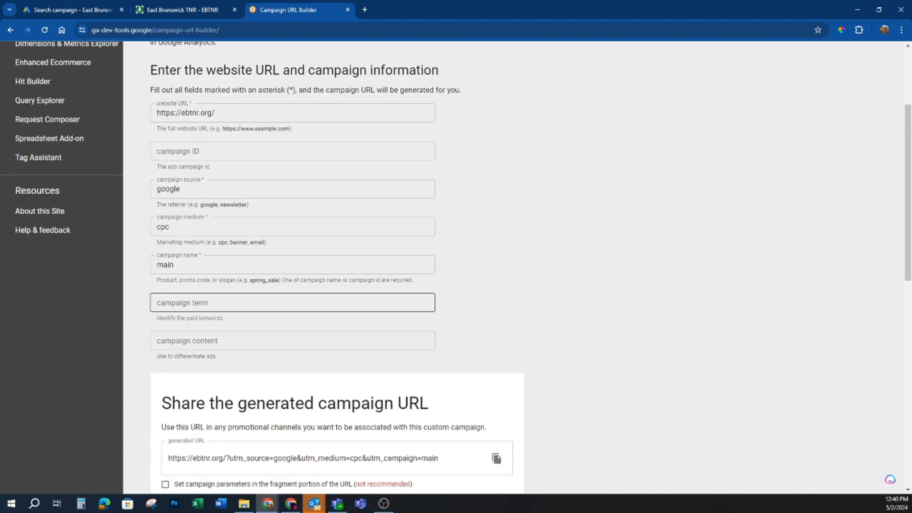
{"action": "left_click_drag", "start_coordinate": [438, 315], "coordinate": [230, 315]}
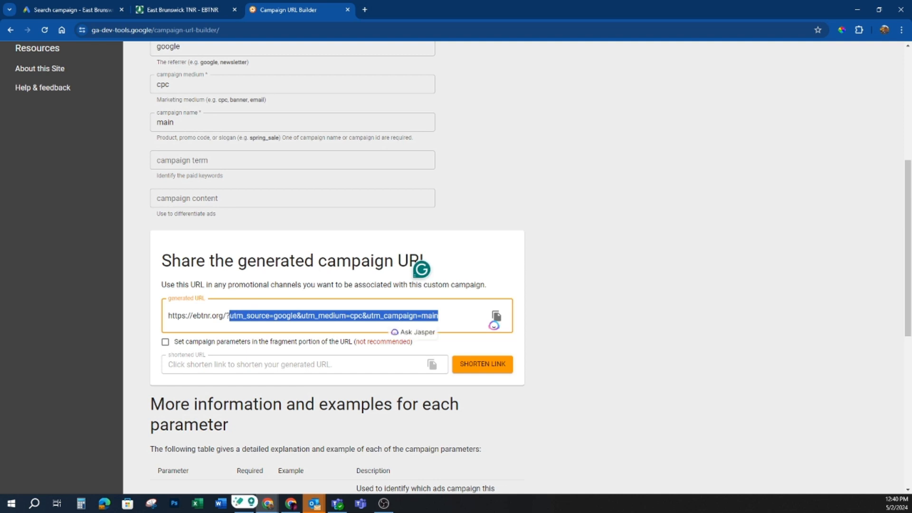
{"action": "left_click_drag", "start_coordinate": [226, 316], "coordinate": [438, 316]}
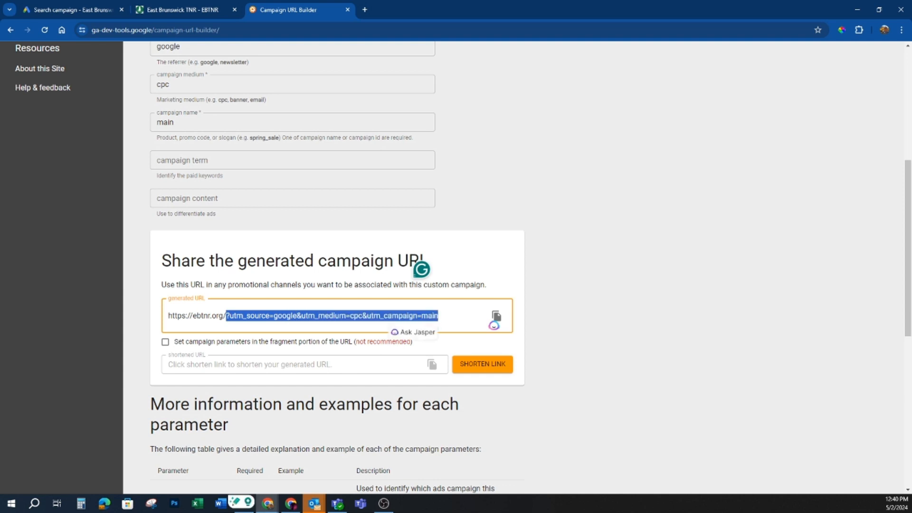
{"action": "left_click", "coordinate": [266, 315]}
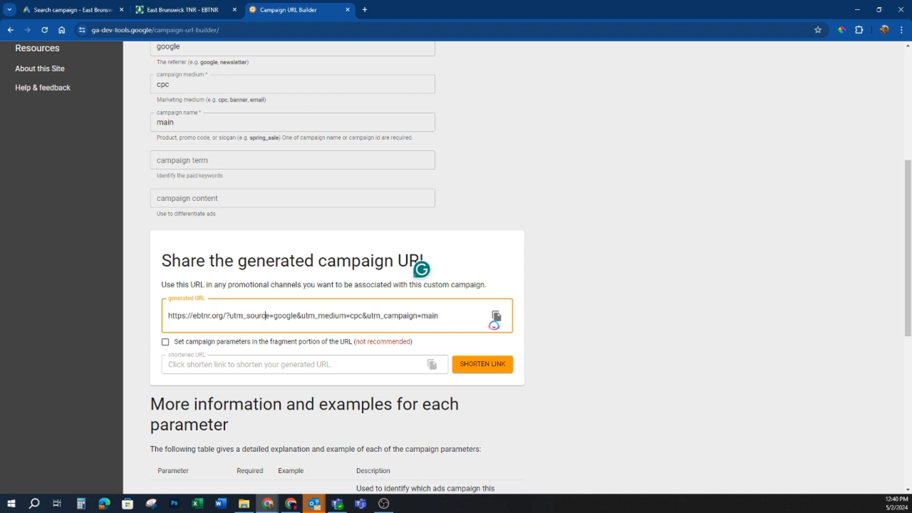
Step: Review the website URL, campaign source, campaign medium and campaign name that make up the tracking link
{"action": "scroll", "coordinate": [494, 325], "scroll_direction": "up", "scroll_amount": 6}
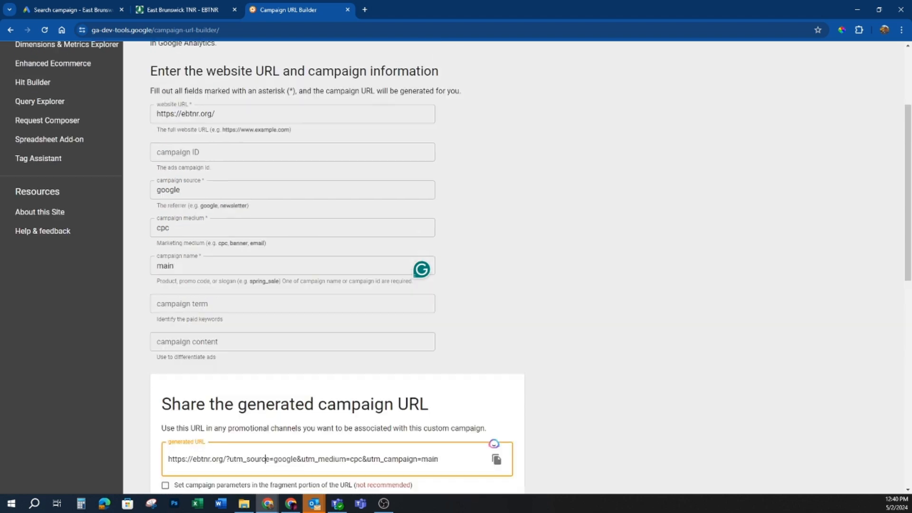
{"action": "left_click_drag", "start_coordinate": [216, 255], "coordinate": [138, 264]}
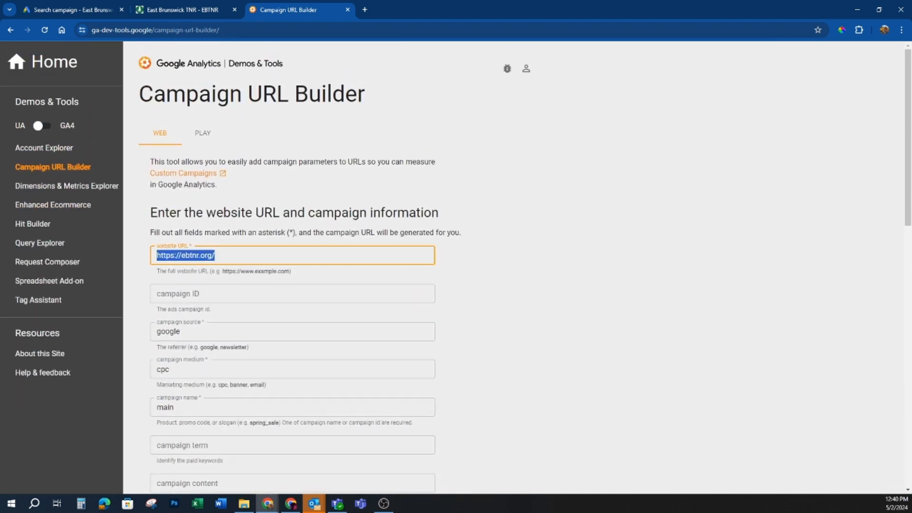
{"action": "scroll", "coordinate": [214, 280], "scroll_direction": "down", "scroll_amount": 2}
{"action": "left_click", "coordinate": [214, 237]}
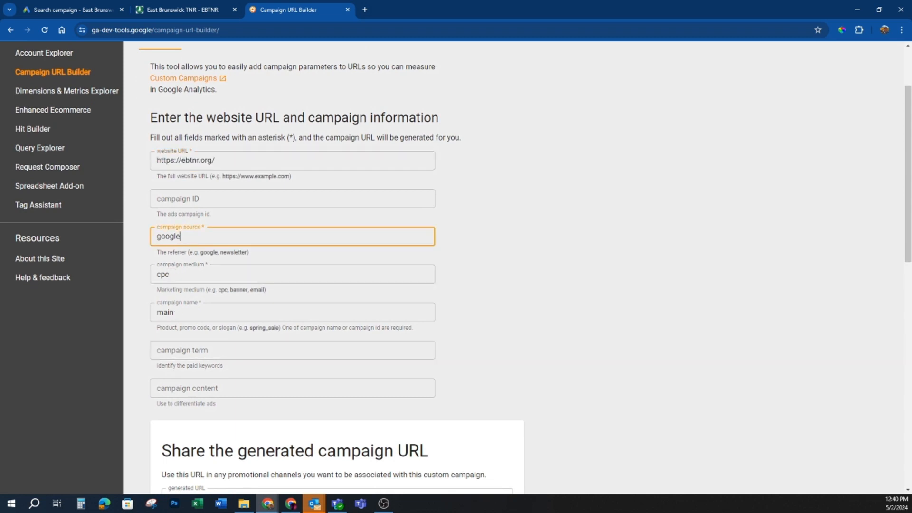
{"action": "left_click_drag", "start_coordinate": [182, 237], "coordinate": [136, 238]}
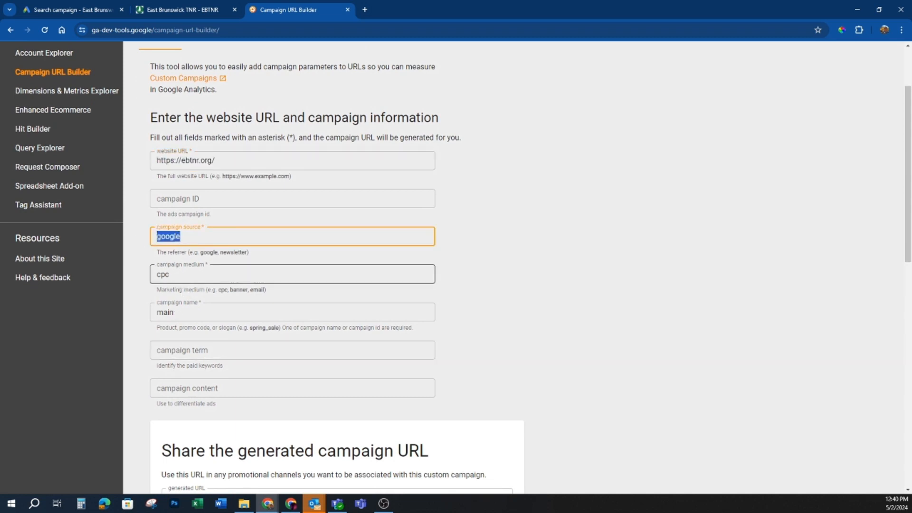
{"action": "left_click_drag", "start_coordinate": [172, 275], "coordinate": [147, 278]}
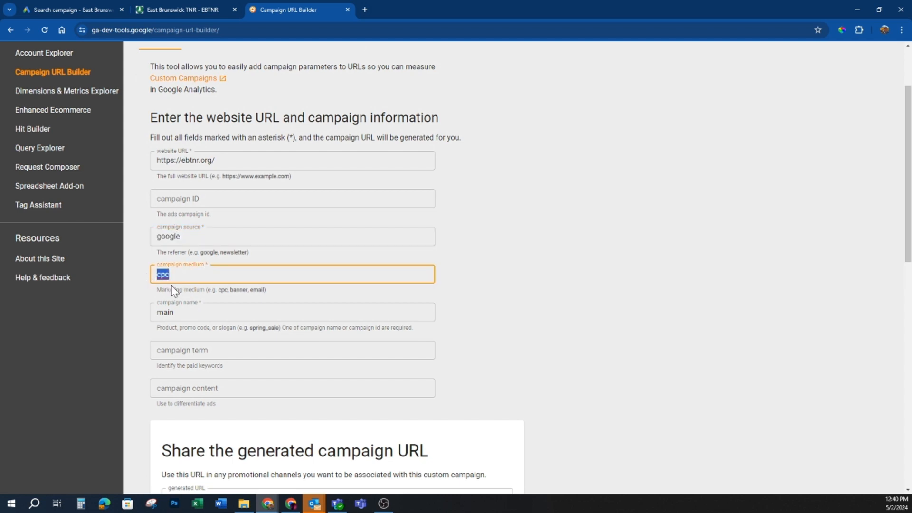
{"action": "left_click", "coordinate": [179, 312]}
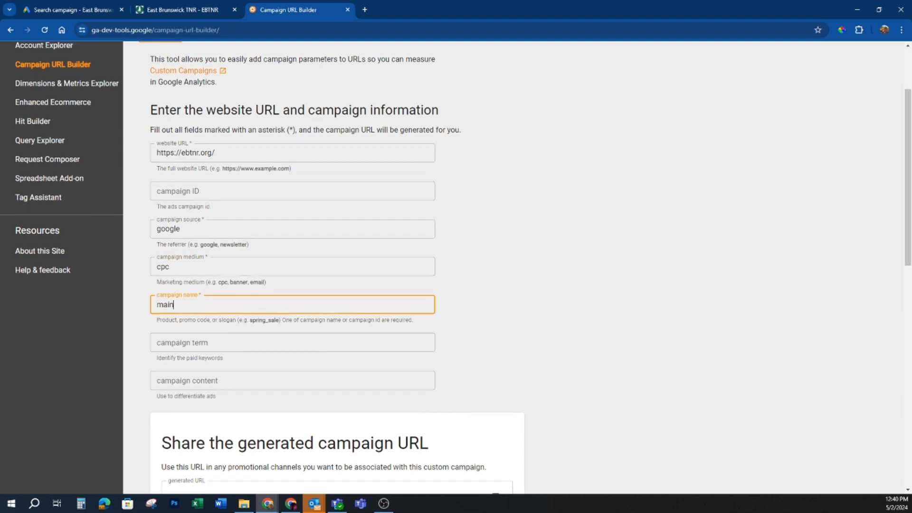
Step: Copy the generated campaign URL and paste it over the ad's final URL in Google Ads
{"action": "scroll", "coordinate": [259, 344], "scroll_direction": "down", "scroll_amount": 4}
{"action": "left_click", "coordinate": [497, 316]}
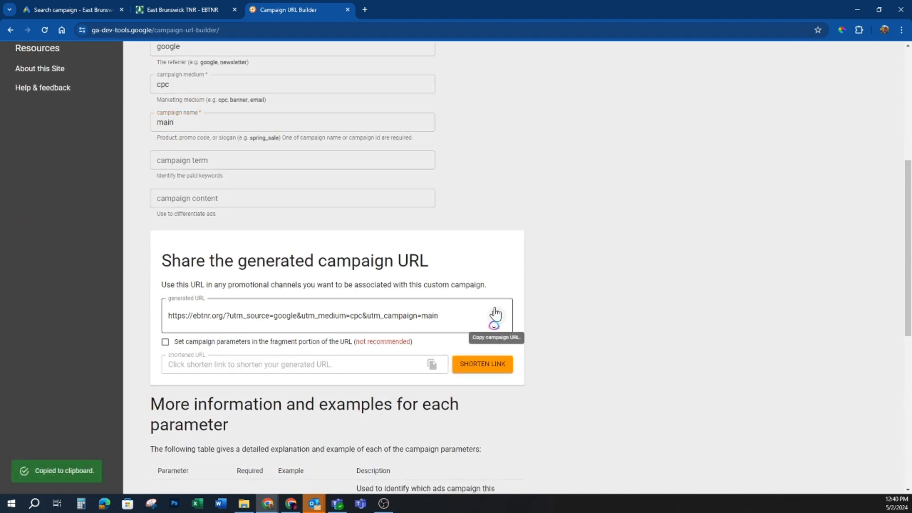
{"action": "left_click", "coordinate": [87, 3]}
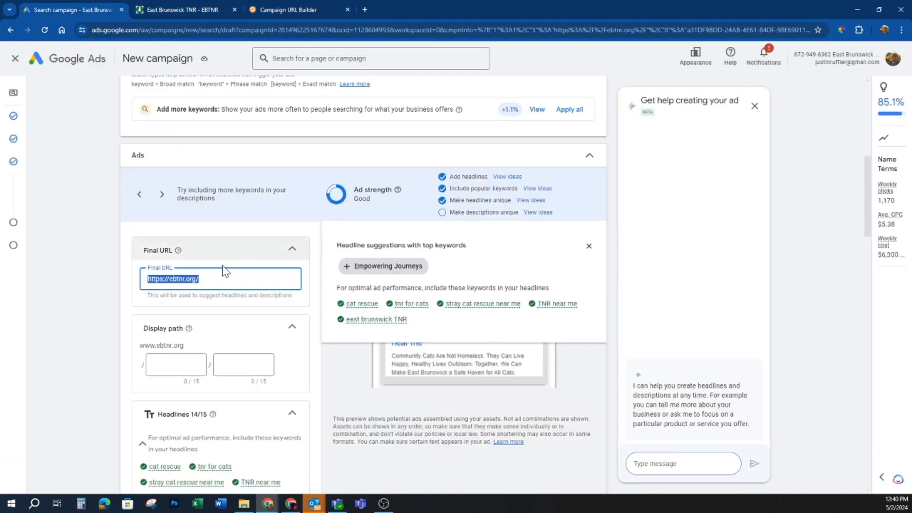
{"action": "key", "text": "ctrl+v"}
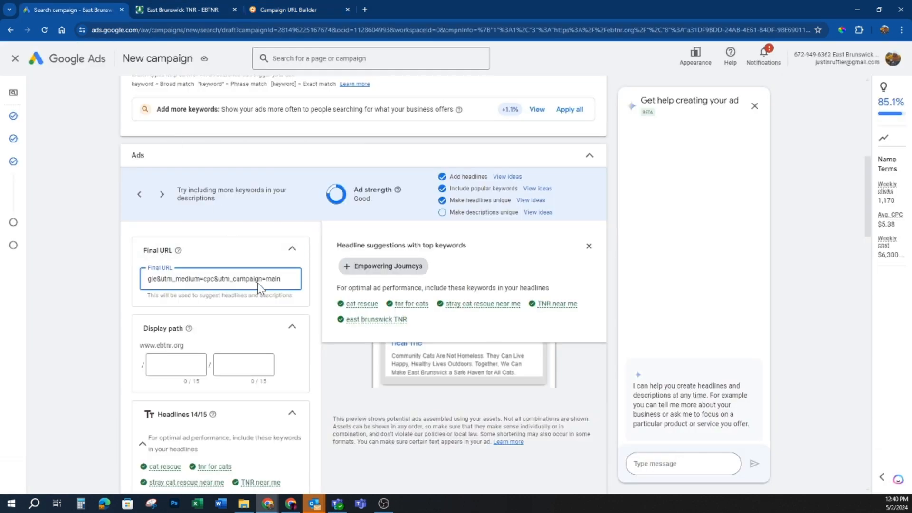
Step: Check the tracking parameters in the pasted final URL and undo the accidental move of its text
{"action": "left_click_drag", "start_coordinate": [283, 280], "coordinate": [83, 280]}
{"action": "left_click", "coordinate": [200, 279]}
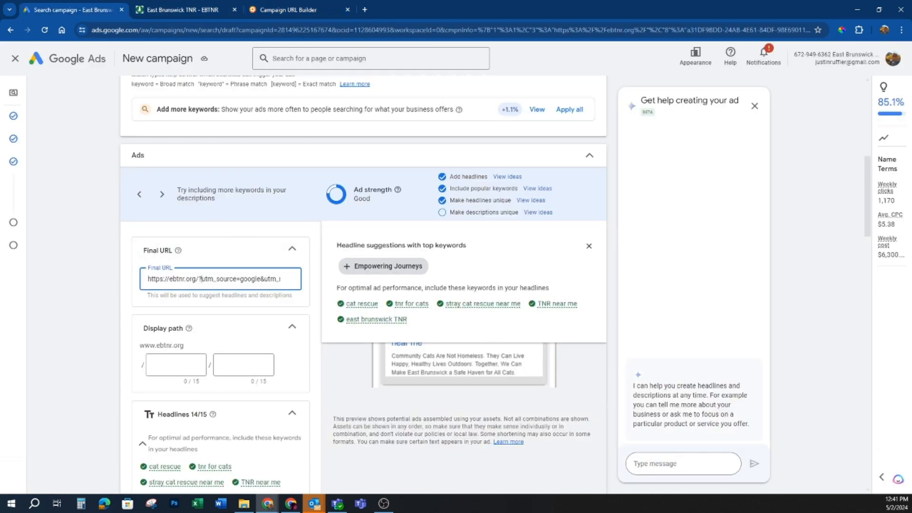
{"action": "left_click_drag", "start_coordinate": [199, 279], "coordinate": [252, 285]}
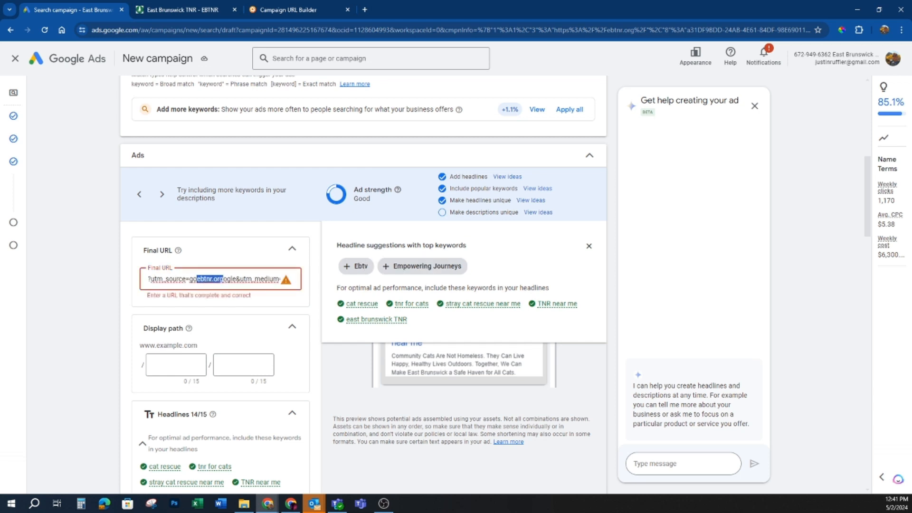
{"action": "key", "text": "ctrl+z"}
{"action": "left_click", "coordinate": [88, 295]}
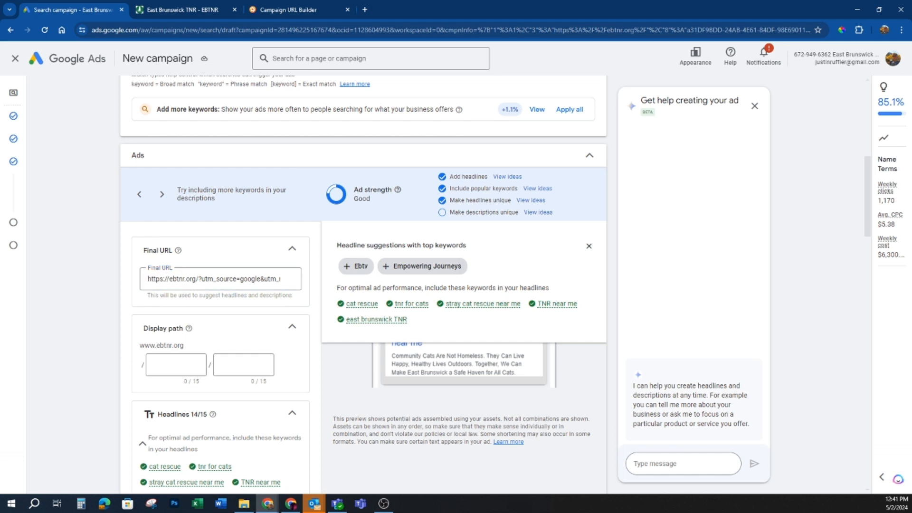
Step: Fill the ad's fourth description with the suggestion "Give Every Cat a Chance for a Healthier, Happier Life. Learn about Our Rescue"
{"action": "scroll", "coordinate": [212, 292], "scroll_direction": "down", "scroll_amount": 15}
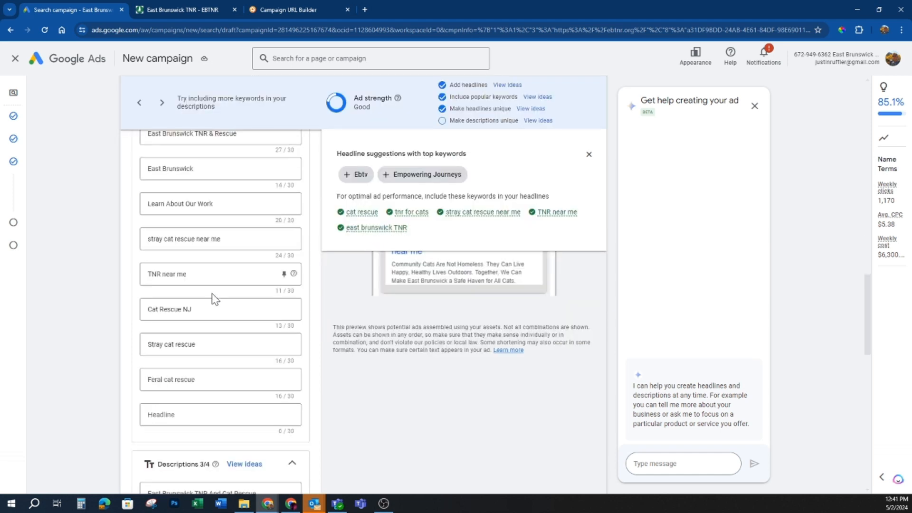
{"action": "scroll", "coordinate": [193, 312], "scroll_direction": "down", "scroll_amount": 2}
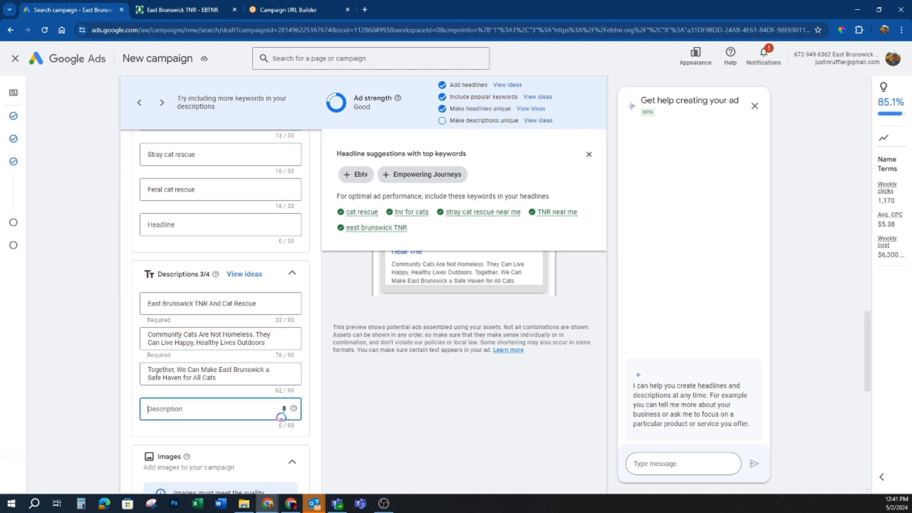
{"action": "left_click", "coordinate": [280, 414]}
{"action": "scroll", "coordinate": [188, 419], "scroll_direction": "down", "scroll_amount": 1}
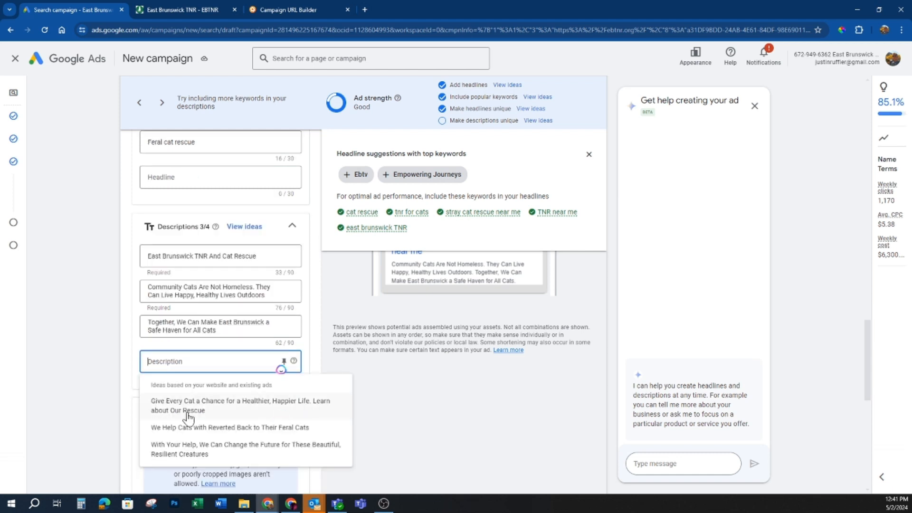
{"action": "left_click", "coordinate": [189, 409]}
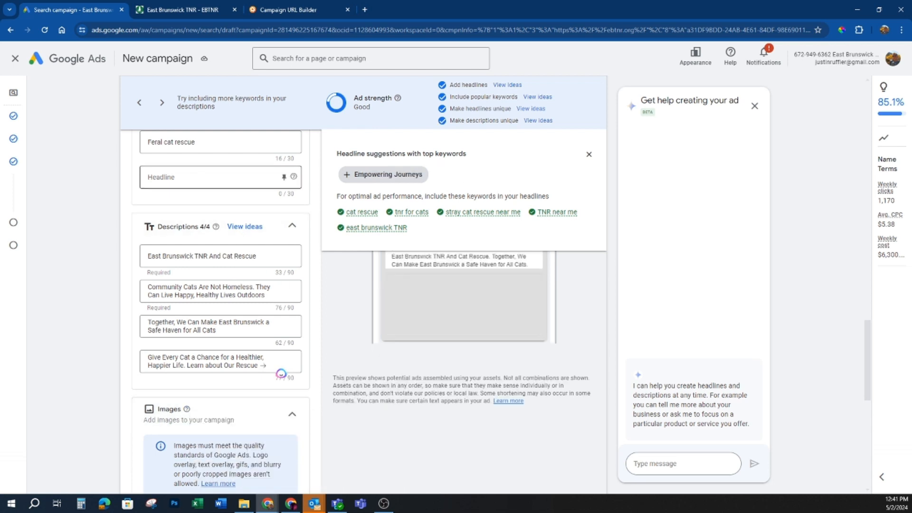
Step: Fill the ad's last empty headline with "EBTNR Cat Rescue"
{"action": "scroll", "coordinate": [194, 195], "scroll_direction": "up", "scroll_amount": 4}
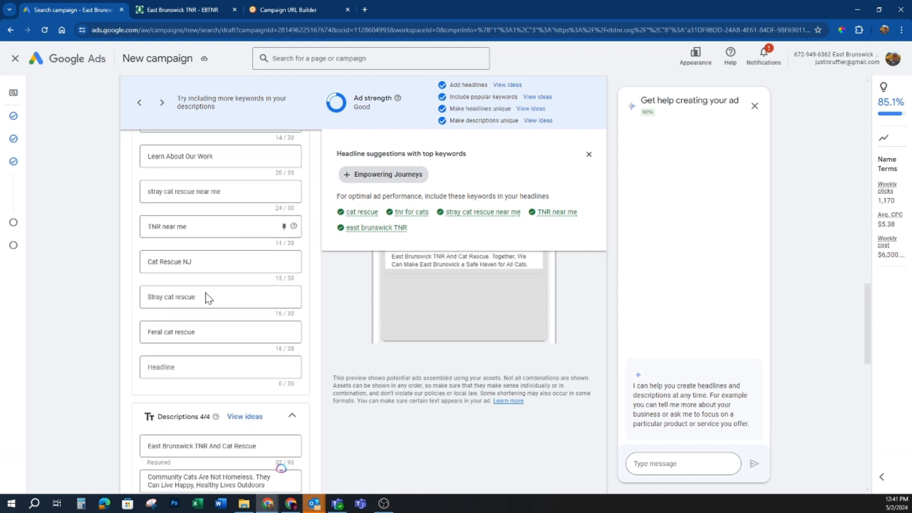
{"action": "left_click", "coordinate": [173, 368]}
{"action": "type", "text": "EBTNR Cat Res"}
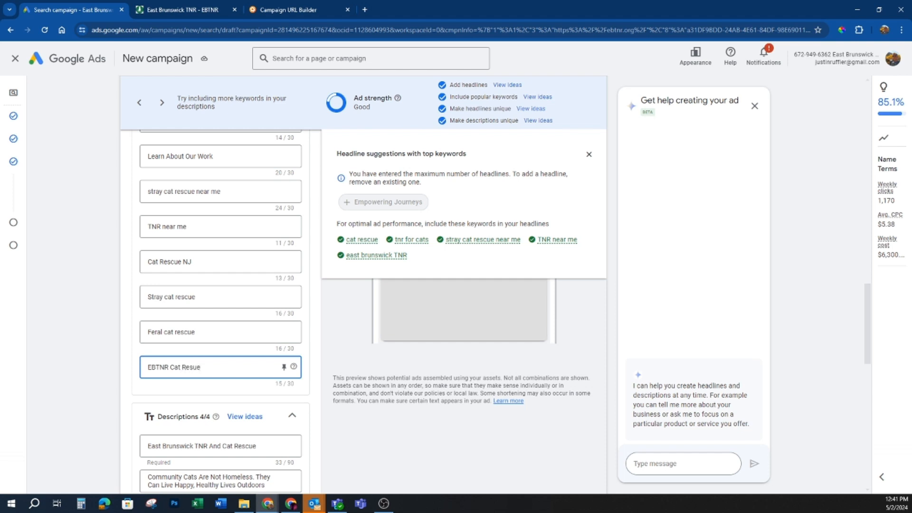
{"action": "type", "text": "ue"}
{"action": "left_click", "coordinate": [141, 355]}
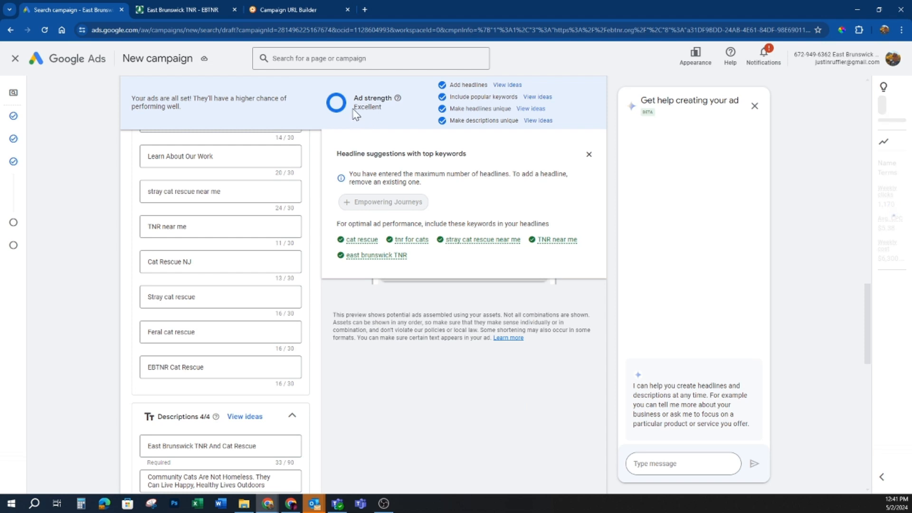
Step: Check the ad strength rating and review the available image, business name, logo, sitelink and callout asset sections
{"action": "left_click_drag", "start_coordinate": [353, 109], "coordinate": [385, 109]}
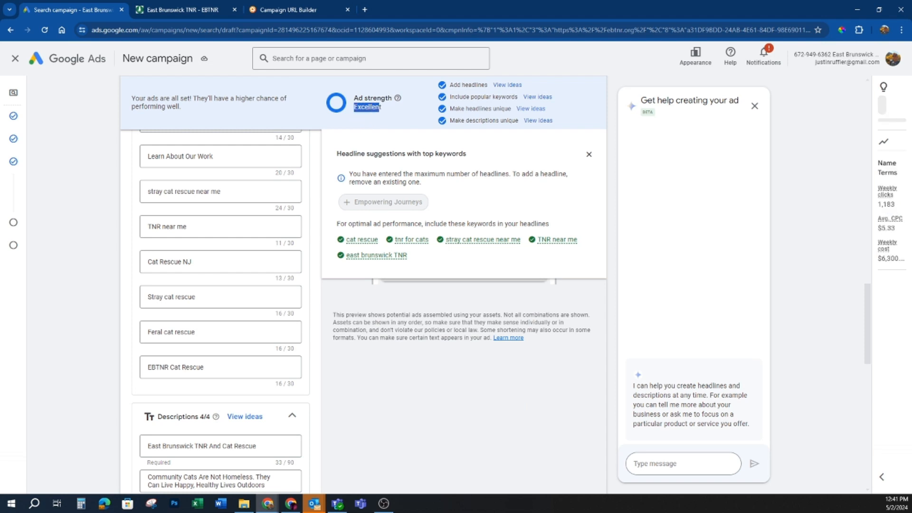
{"action": "left_click", "coordinate": [319, 380]}
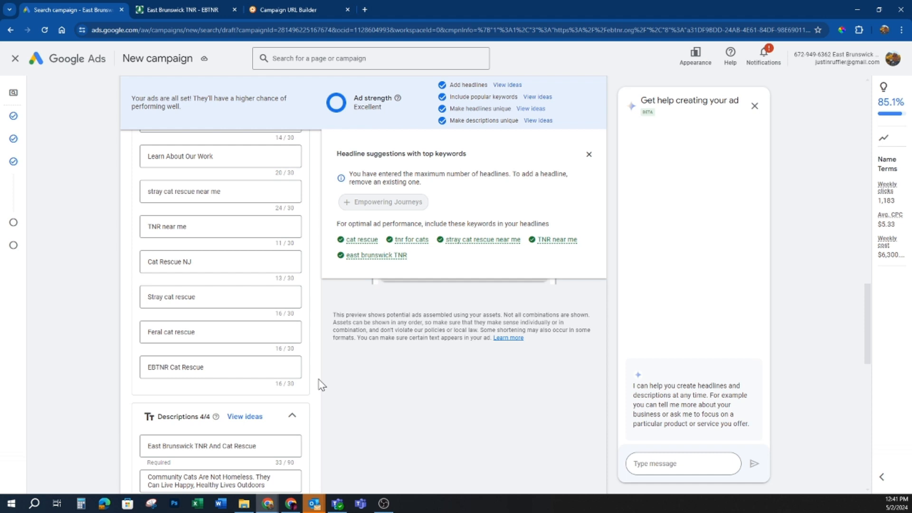
{"action": "scroll", "coordinate": [319, 385], "scroll_direction": "down", "scroll_amount": 12}
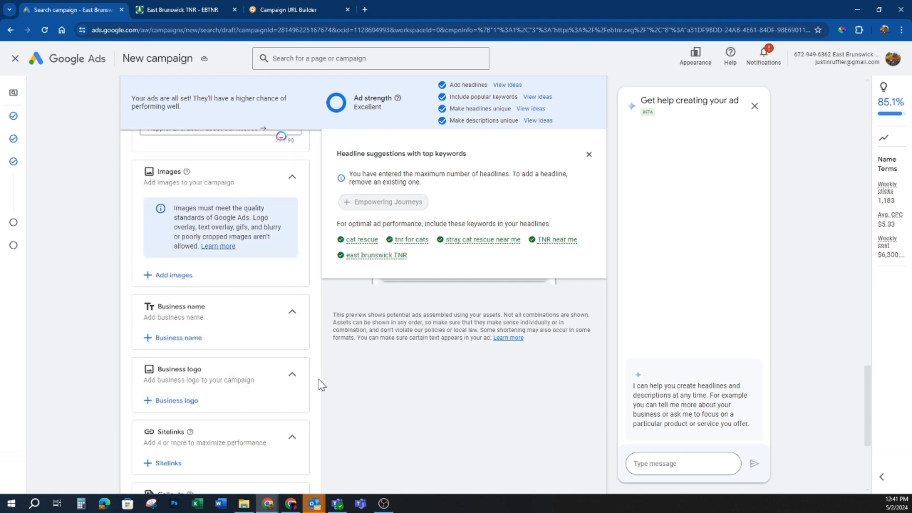
{"action": "scroll", "coordinate": [319, 384], "scroll_direction": "down", "scroll_amount": 1}
{"action": "scroll", "coordinate": [319, 385], "scroll_direction": "up", "scroll_amount": 2}
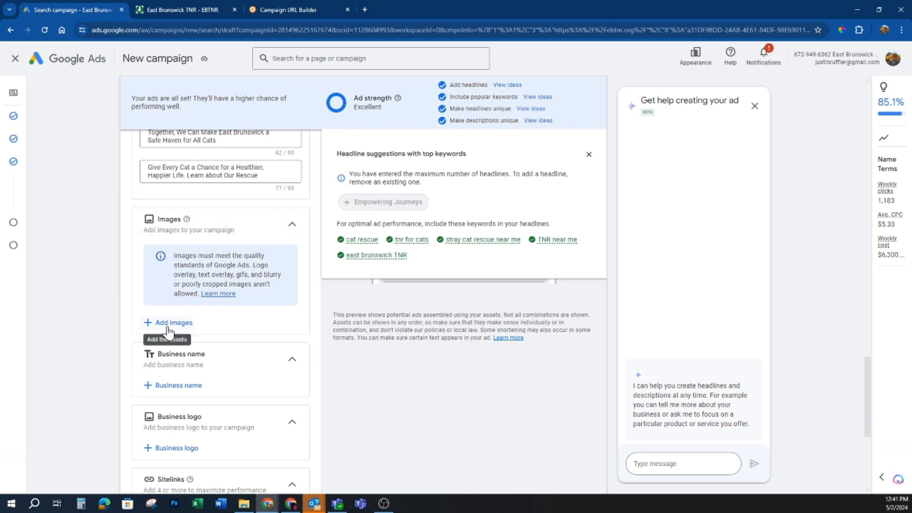
{"action": "scroll", "coordinate": [164, 295], "scroll_direction": "down", "scroll_amount": 4}
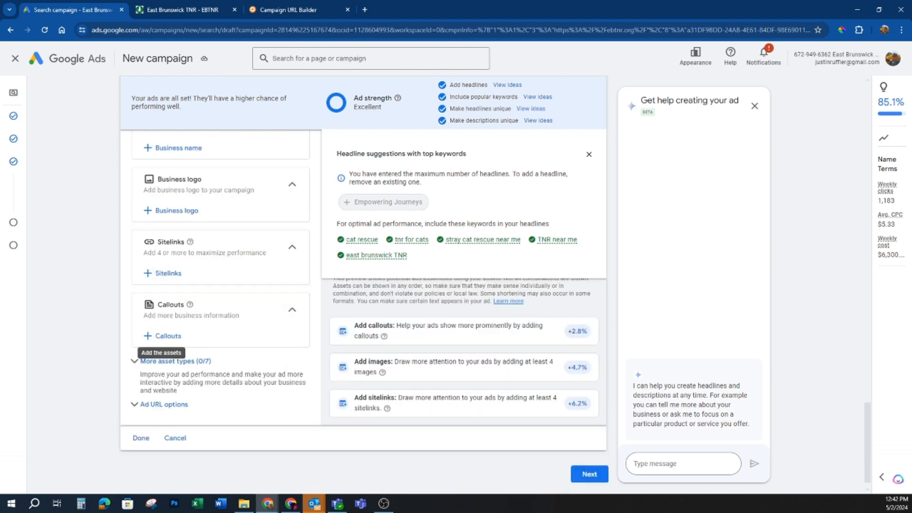
{"action": "scroll", "coordinate": [168, 352], "scroll_direction": "up", "scroll_amount": 3}
{"action": "scroll", "coordinate": [168, 332], "scroll_direction": "up", "scroll_amount": 1}
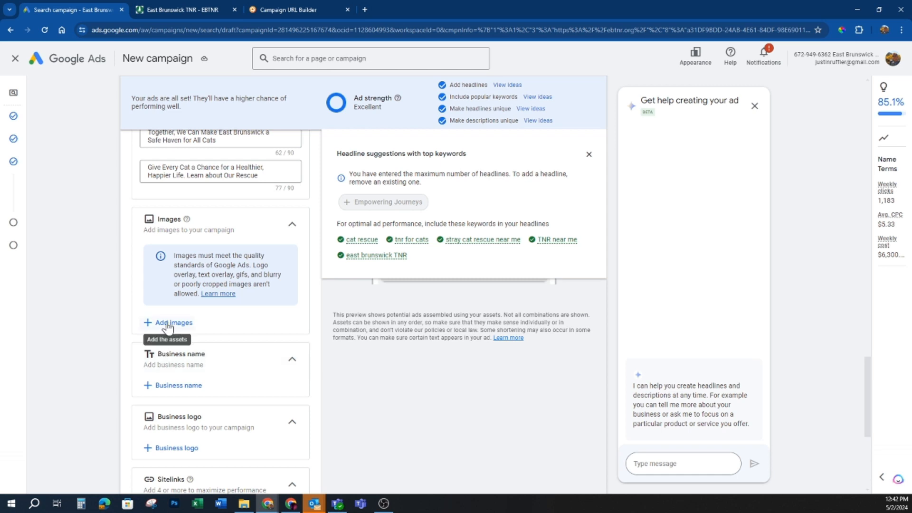
Step: Start adding images to the campaign and look through the suggested, asset library, upload and website or social sources
{"action": "left_click", "coordinate": [167, 323]}
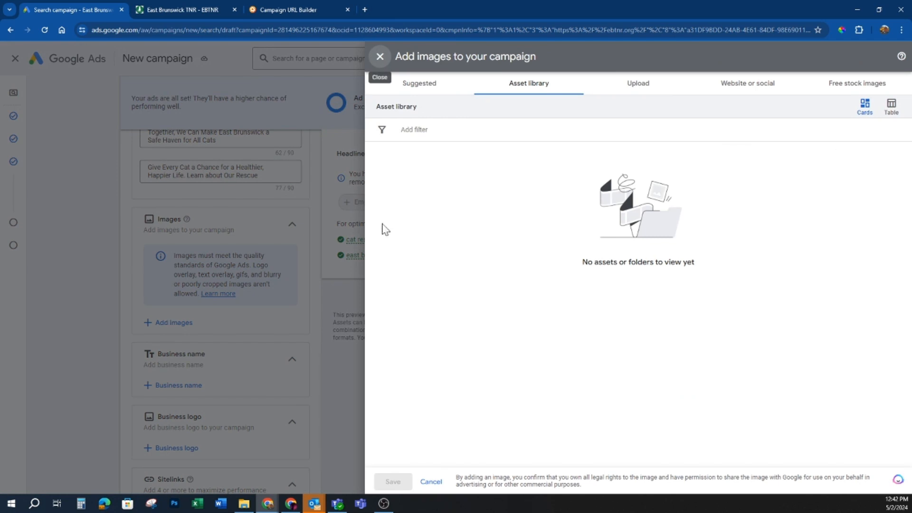
{"action": "left_click", "coordinate": [421, 91]}
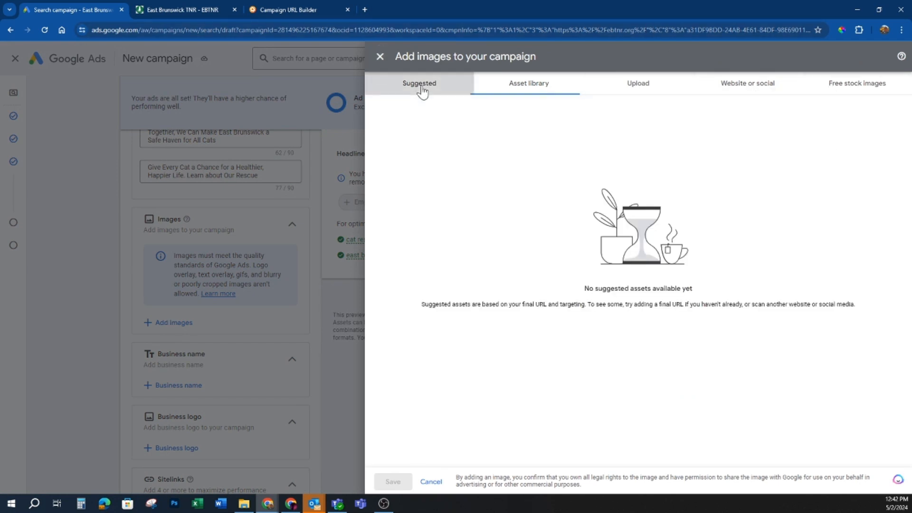
{"action": "left_click", "coordinate": [531, 91]}
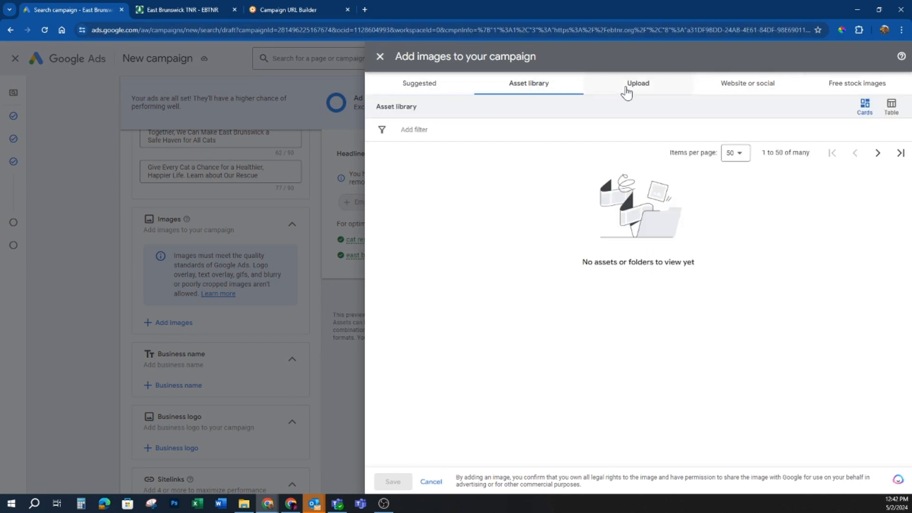
{"action": "left_click", "coordinate": [632, 91]}
{"action": "left_click", "coordinate": [731, 94]}
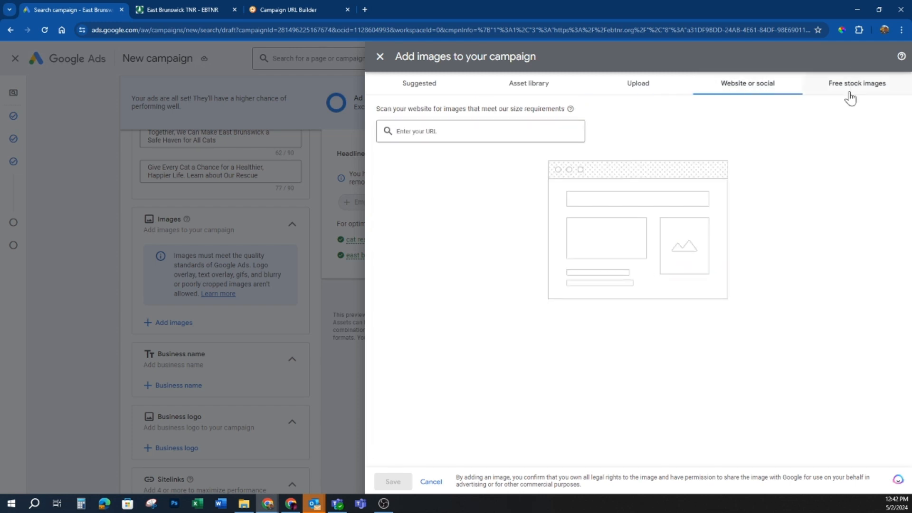
Step: Search the free stock images for "cat rescue"
{"action": "left_click", "coordinate": [848, 94]}
{"action": "left_click", "coordinate": [420, 147]}
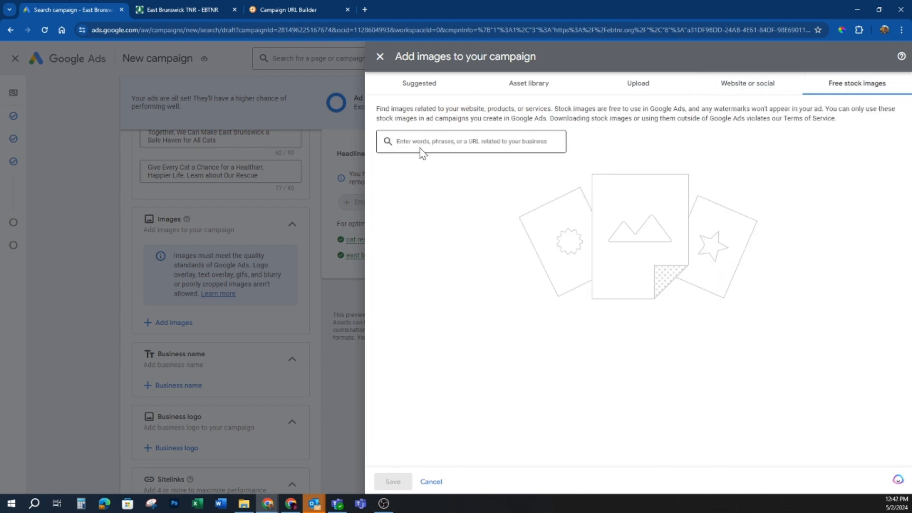
{"action": "type", "text": "d"}
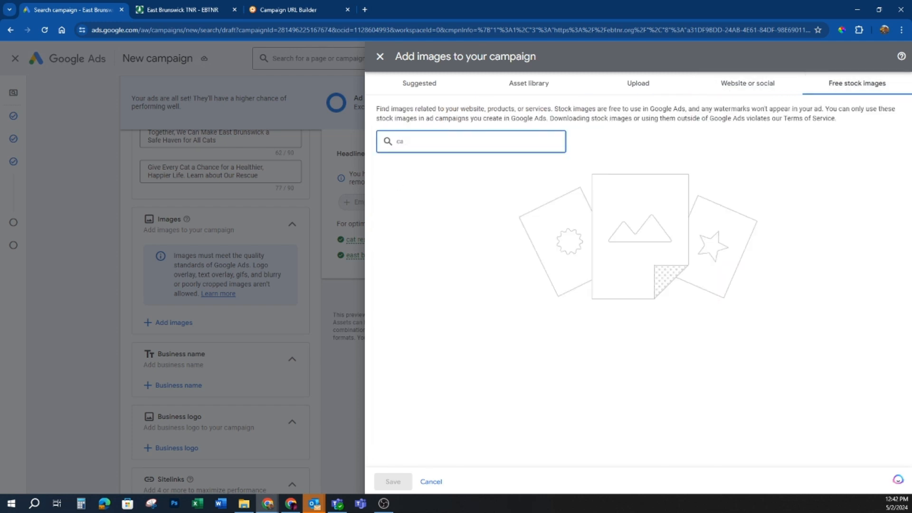
{"action": "key", "text": "Return"}
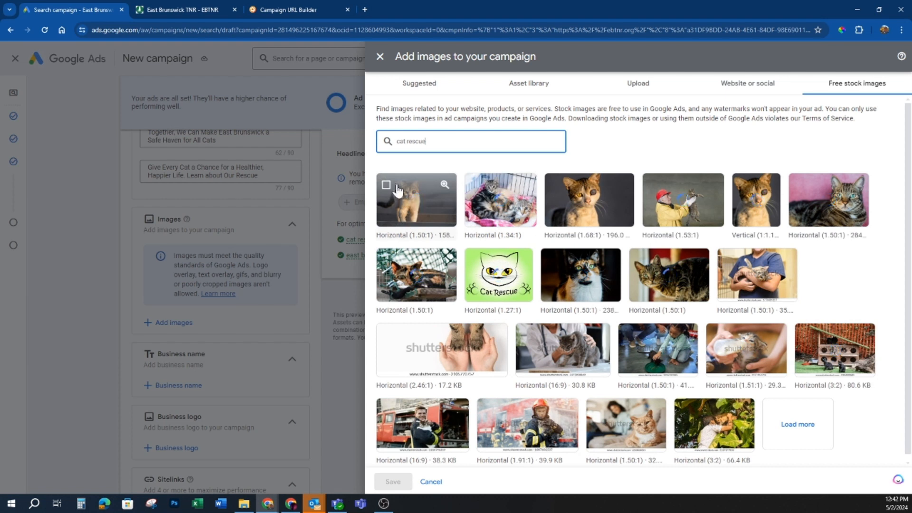
Step: Select four cat photos from the stock results, including the cats in the pink bed and the calico, and save them to the campaign
{"action": "left_click", "coordinate": [387, 185]}
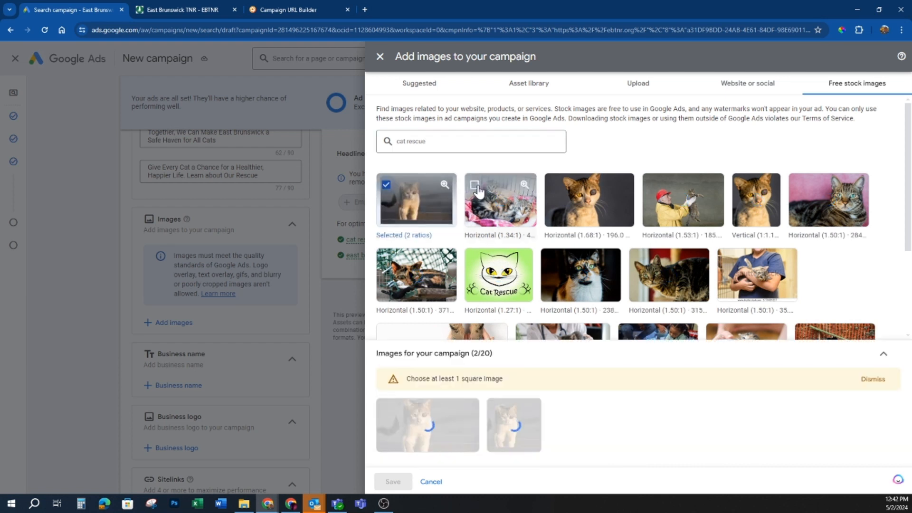
{"action": "left_click", "coordinate": [476, 200]}
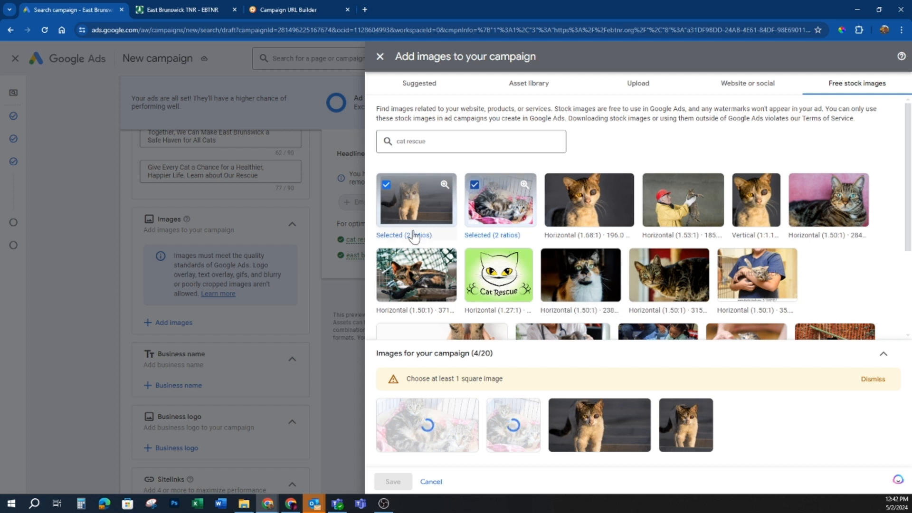
{"action": "mouse_move", "coordinate": [776, 284]}
{"action": "left_click", "coordinate": [808, 190]}
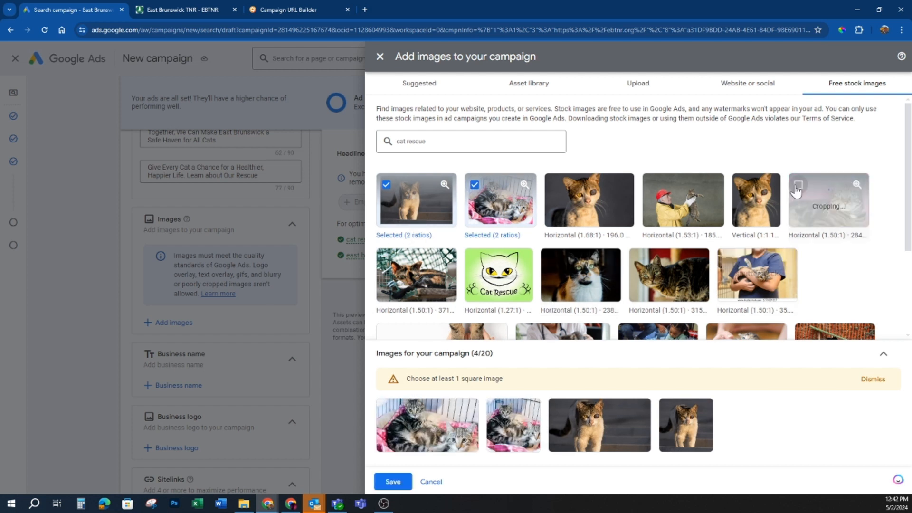
{"action": "left_click", "coordinate": [550, 261]}
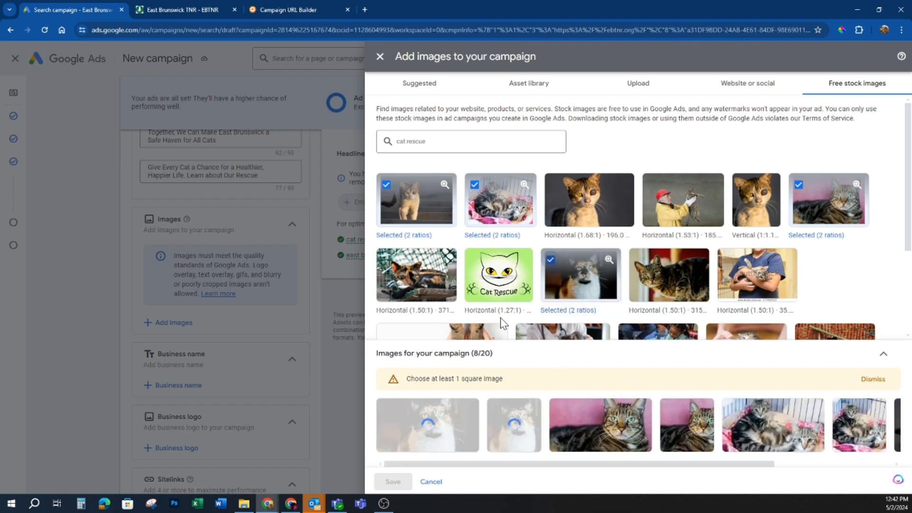
{"action": "scroll", "coordinate": [500, 322], "scroll_direction": "down", "scroll_amount": 3}
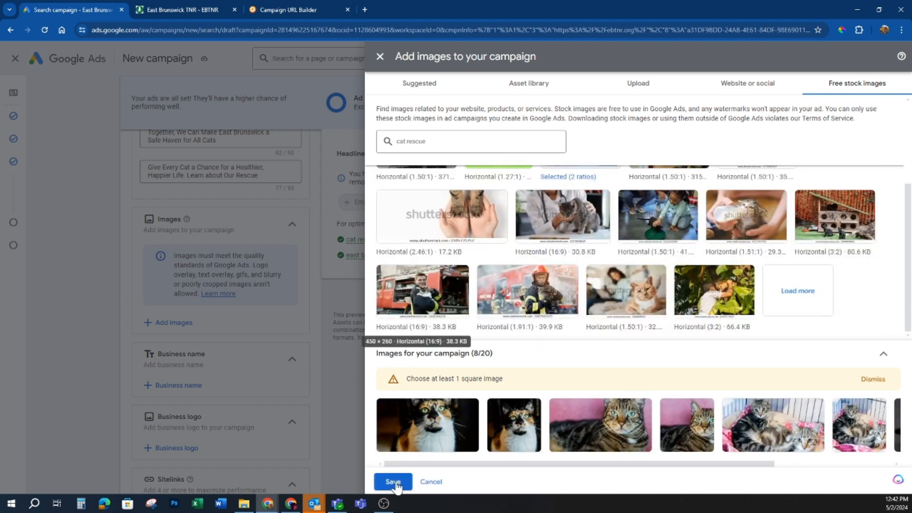
{"action": "left_click", "coordinate": [393, 481]}
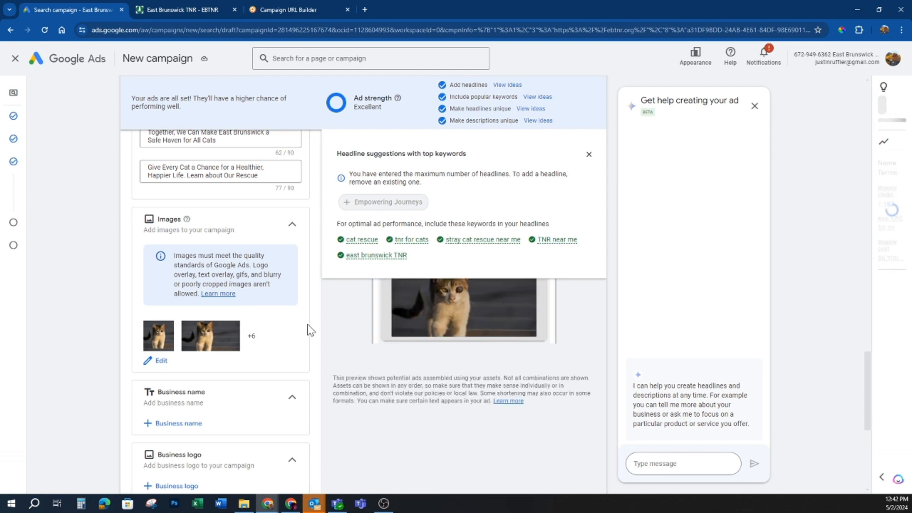
Step: Review the suggested "Get Involved" sitelink's text, description lines and final URL, and close the sitelinks without adding any
{"action": "scroll", "coordinate": [308, 325], "scroll_direction": "down", "scroll_amount": 4}
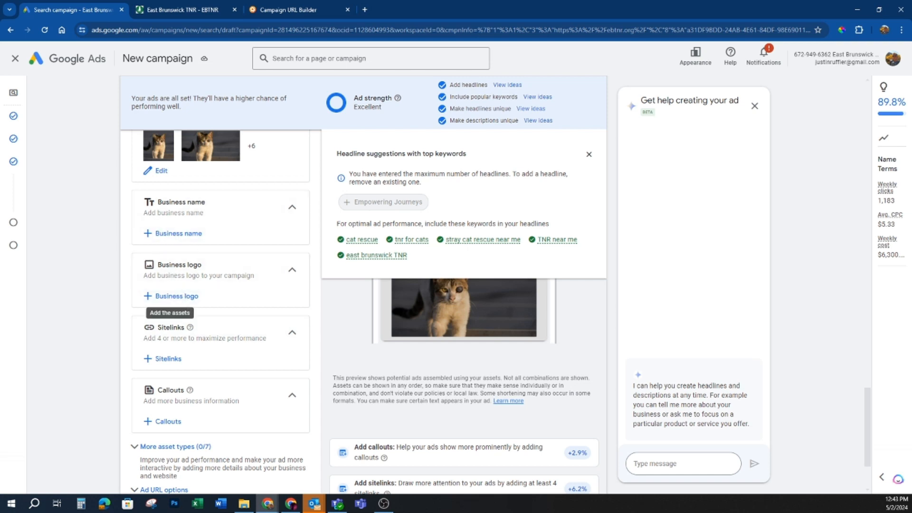
{"action": "left_click", "coordinate": [167, 359]}
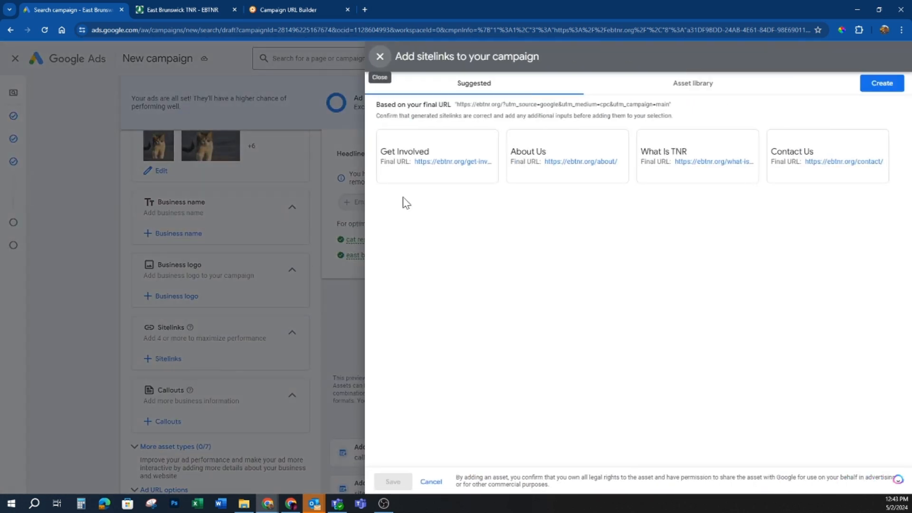
{"action": "left_click", "coordinate": [459, 167]}
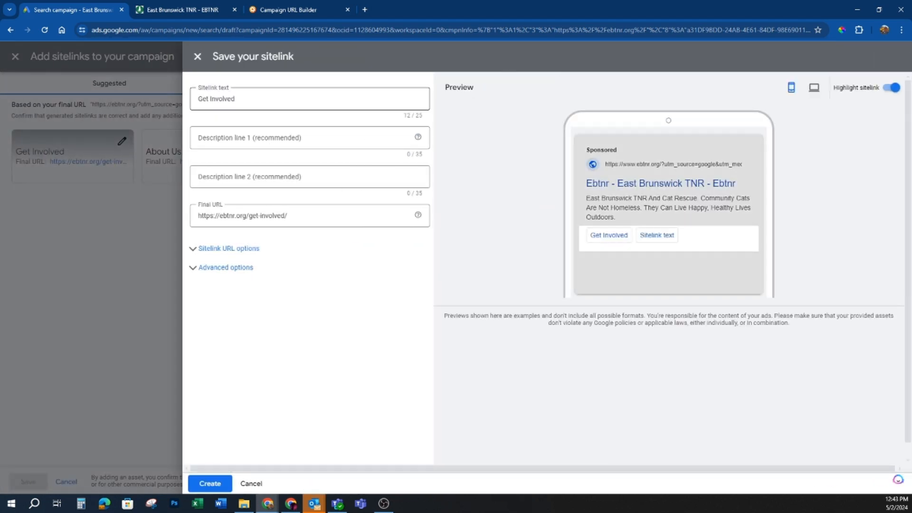
{"action": "left_click", "coordinate": [233, 136]}
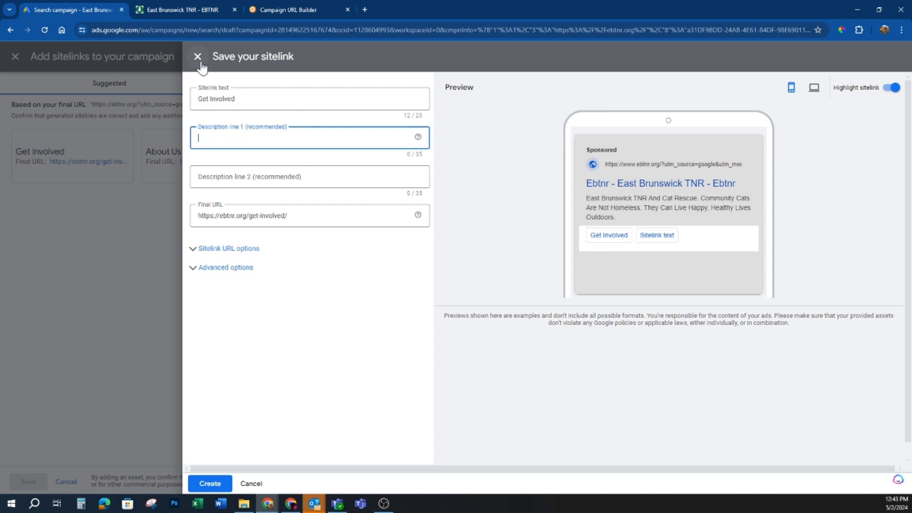
{"action": "left_click", "coordinate": [235, 98]}
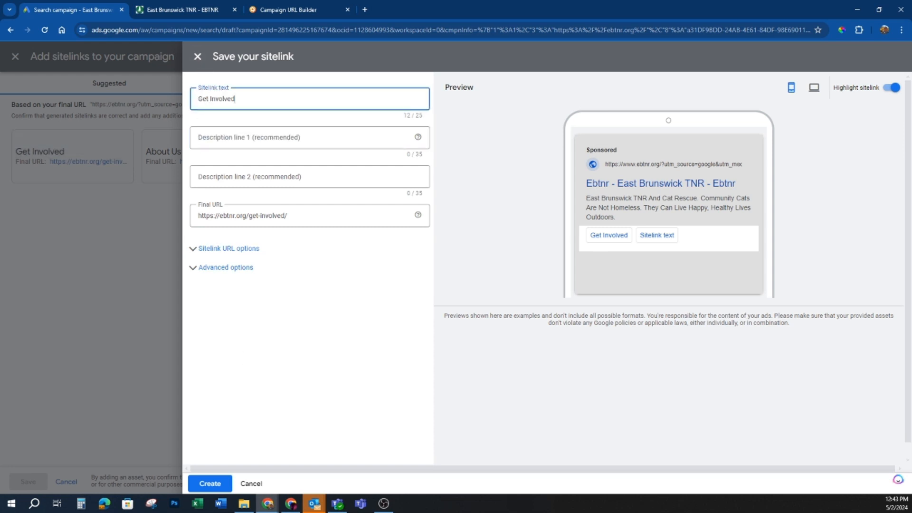
{"action": "left_click", "coordinate": [236, 137]}
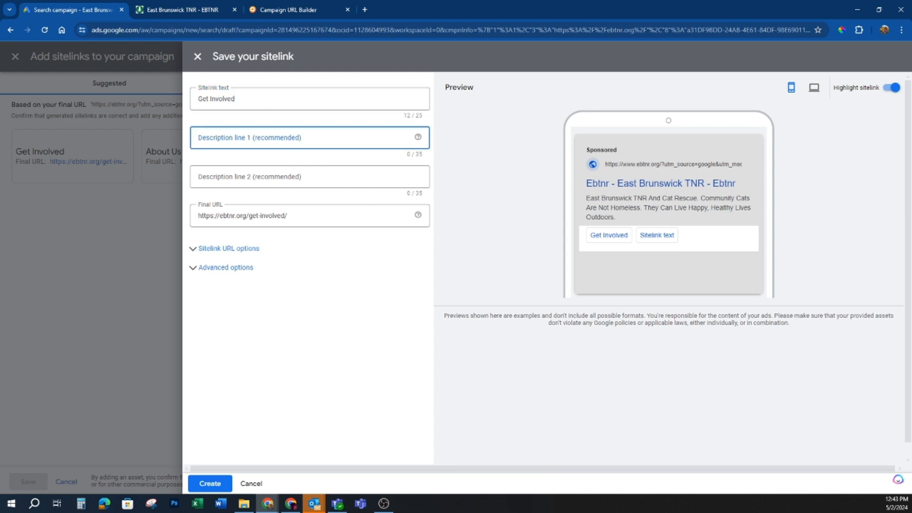
{"action": "left_click", "coordinate": [238, 177]}
{"action": "left_click_drag", "start_coordinate": [288, 215], "coordinate": [191, 220]}
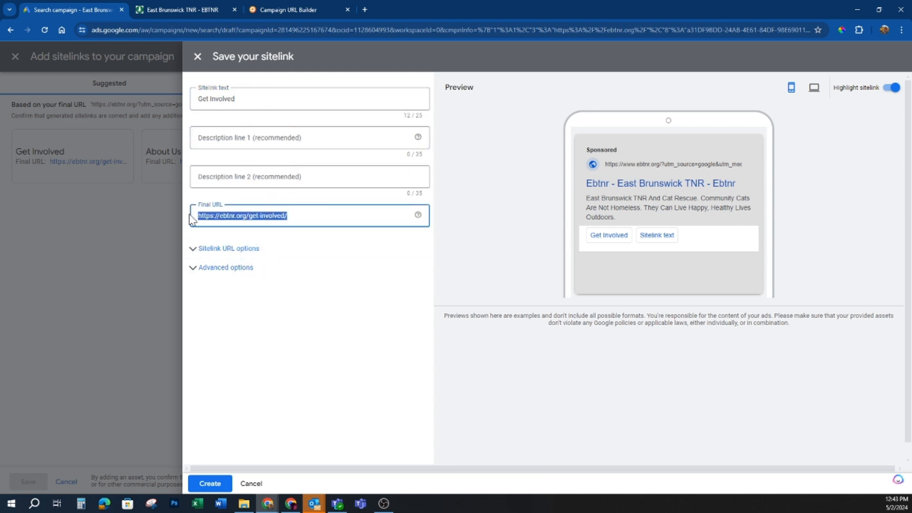
{"action": "left_click", "coordinate": [198, 57]}
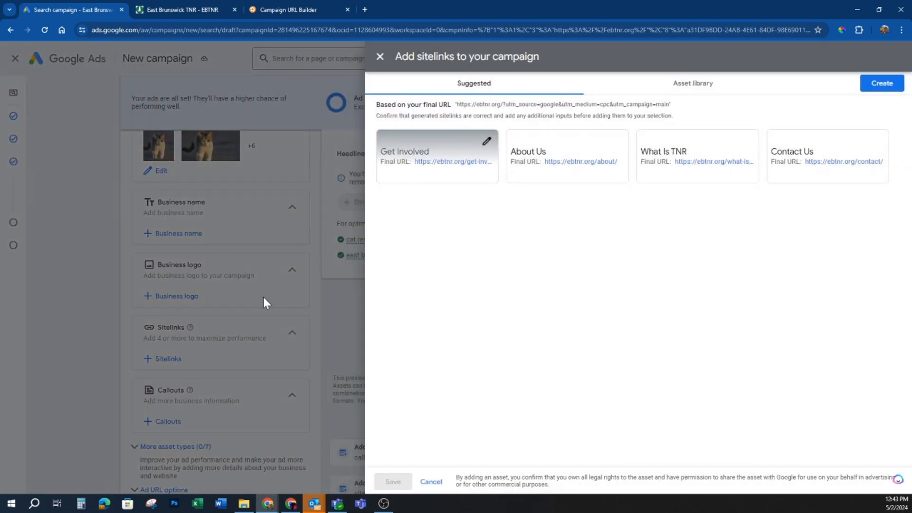
{"action": "left_click", "coordinate": [380, 56]}
Step: Add the callouts Adopt A Cat Or Kitten, Cat Rescue Near Me, Cat Fosters Needed and Donate Or Volunteer to the campaign
{"action": "left_click", "coordinate": [166, 422]}
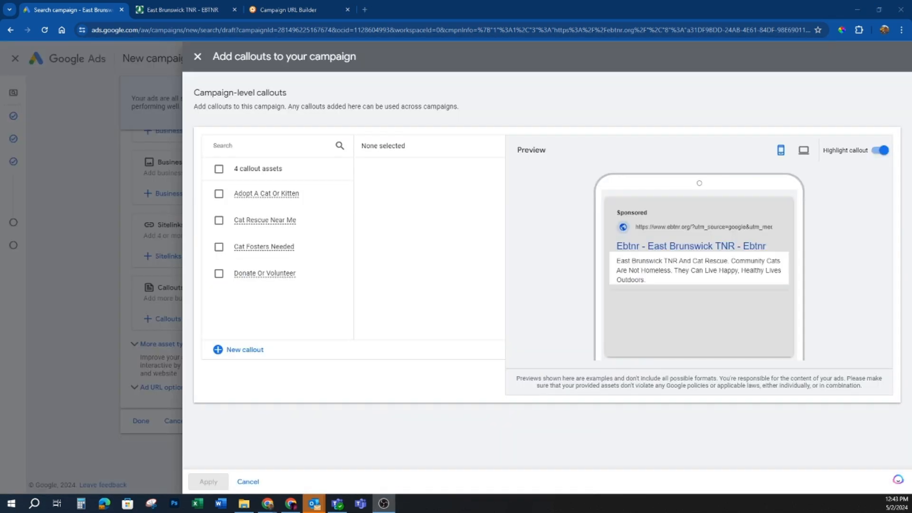
{"action": "left_click", "coordinate": [161, 198]}
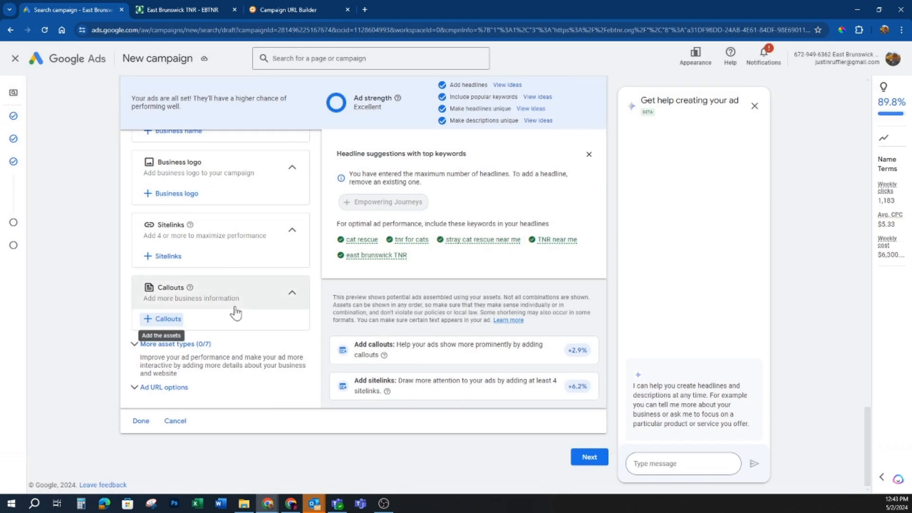
{"action": "left_click", "coordinate": [164, 319]}
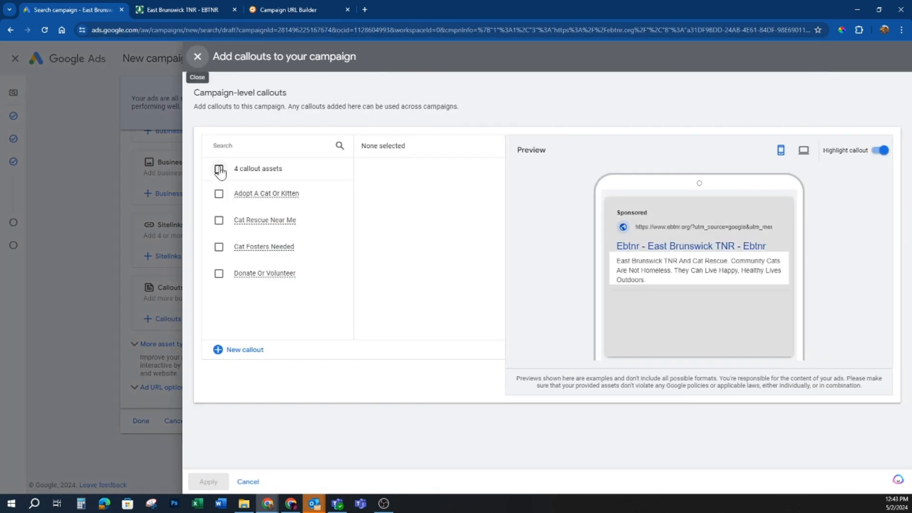
{"action": "left_click", "coordinate": [219, 195]}
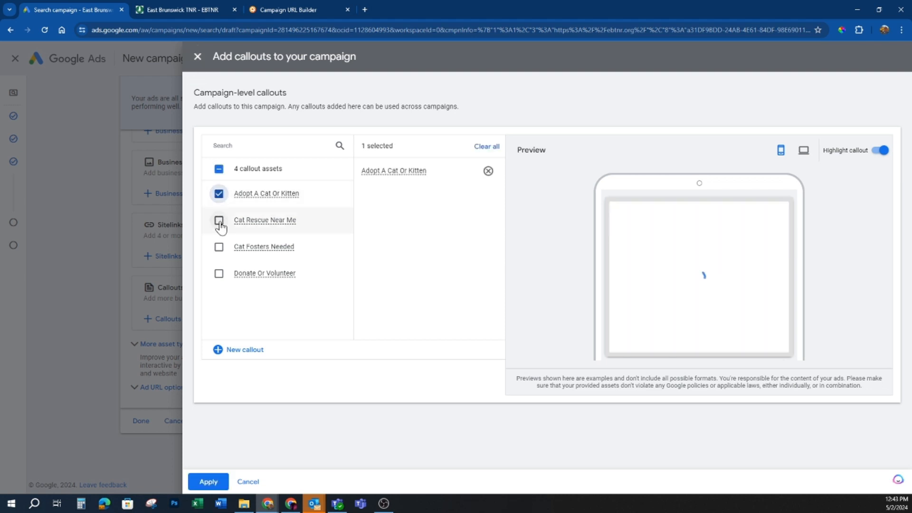
{"action": "left_click", "coordinate": [219, 222]}
{"action": "left_click", "coordinate": [219, 247]}
{"action": "left_click", "coordinate": [218, 274]}
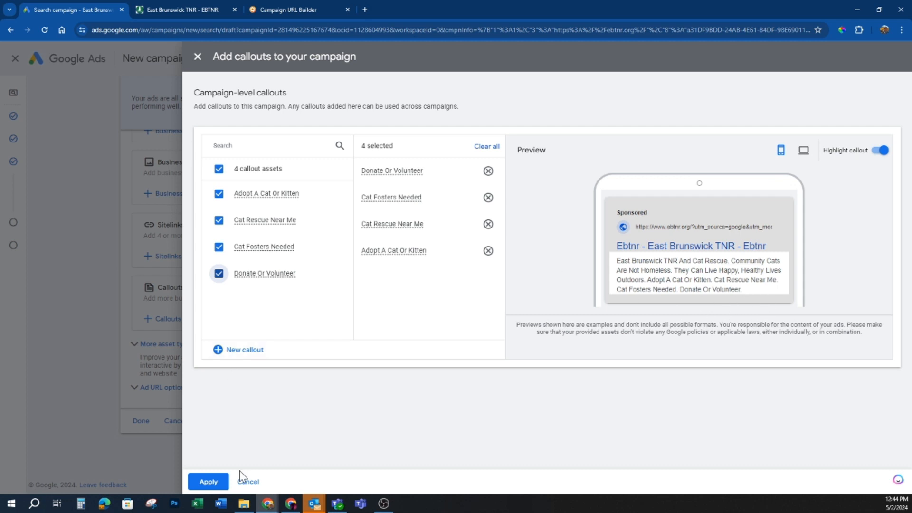
{"action": "left_click", "coordinate": [209, 481]}
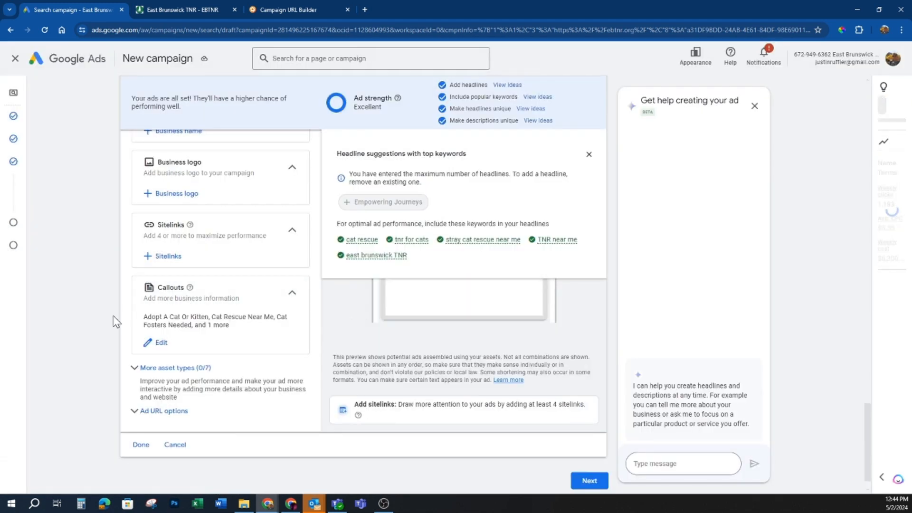
Step: Expand the additional asset types and add the existing phone number to the campaign as a call asset
{"action": "left_click", "coordinate": [158, 367]}
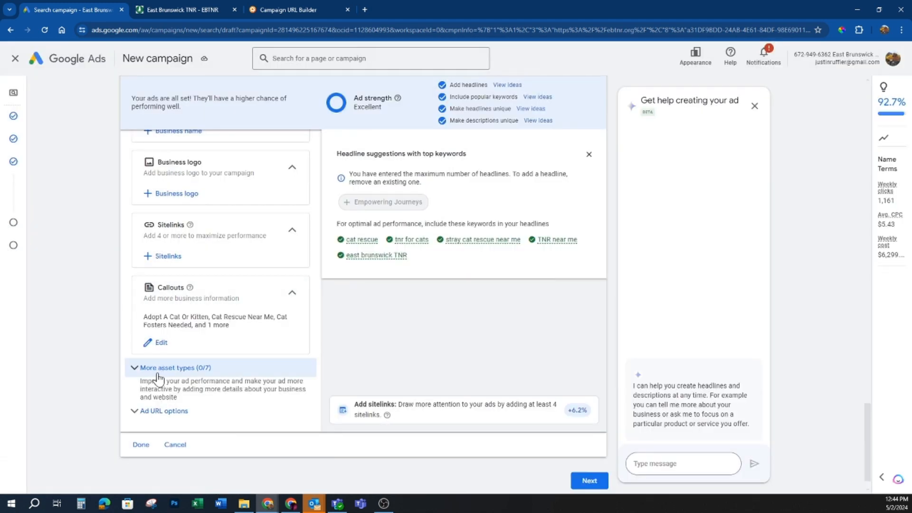
{"action": "scroll", "coordinate": [89, 313], "scroll_direction": "down", "scroll_amount": 3}
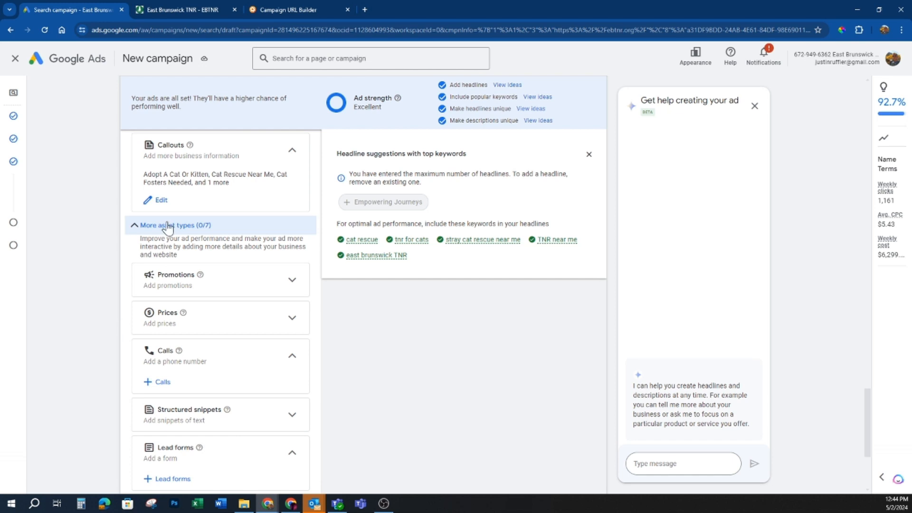
{"action": "scroll", "coordinate": [166, 394], "scroll_direction": "down", "scroll_amount": 1}
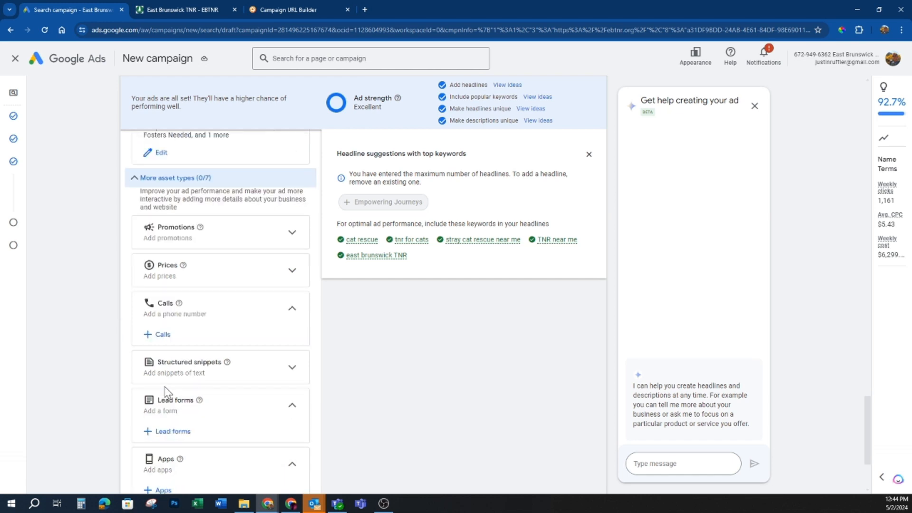
{"action": "left_click", "coordinate": [160, 335]}
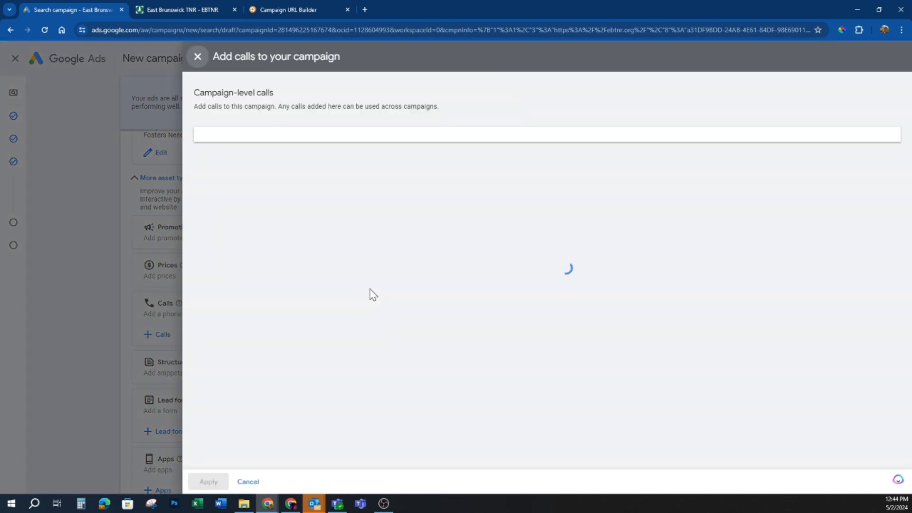
{"action": "left_click", "coordinate": [226, 195]}
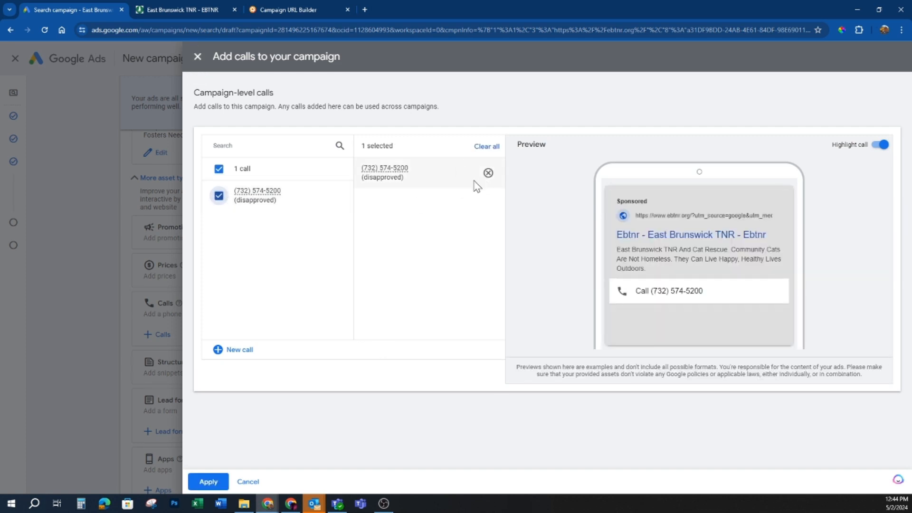
{"action": "left_click", "coordinate": [208, 482]}
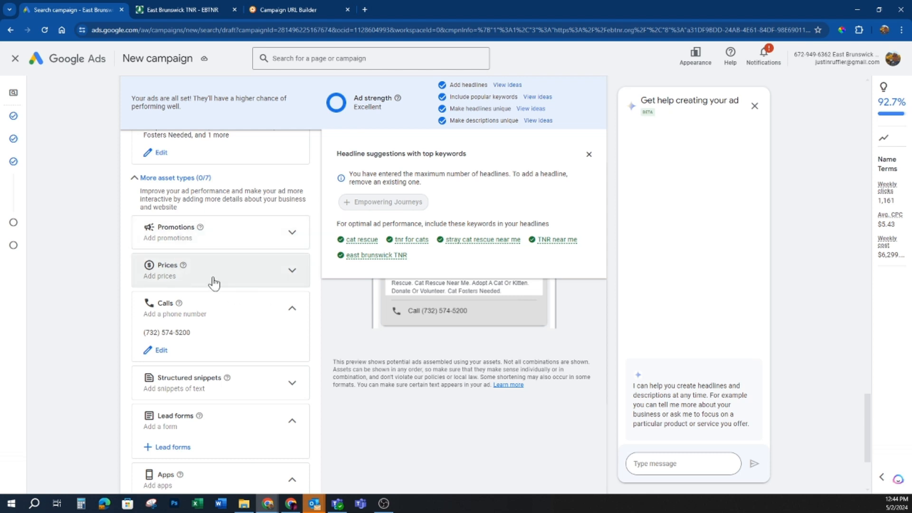
Step: Finish the ad setup with the recommended $900.00 average daily budget and start the account identity verification
{"action": "scroll", "coordinate": [219, 320], "scroll_direction": "down", "scroll_amount": 2}
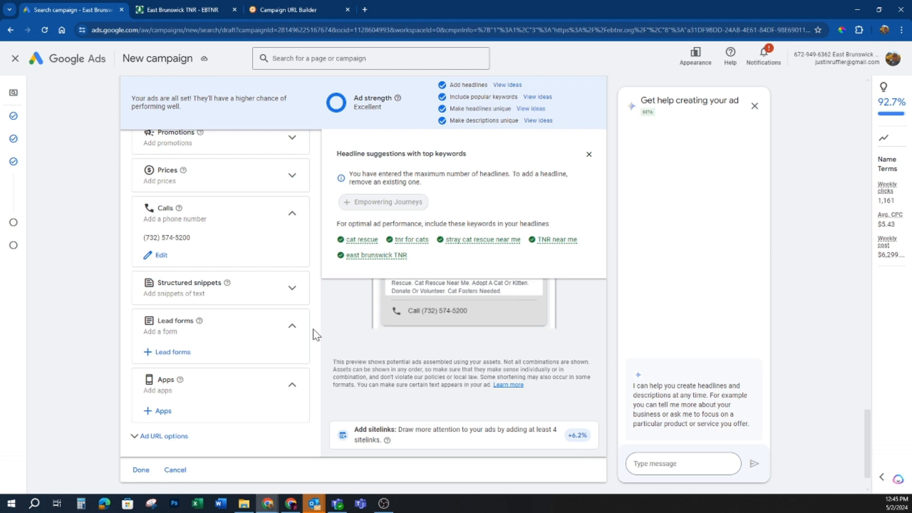
{"action": "scroll", "coordinate": [316, 335], "scroll_direction": "down", "scroll_amount": 1}
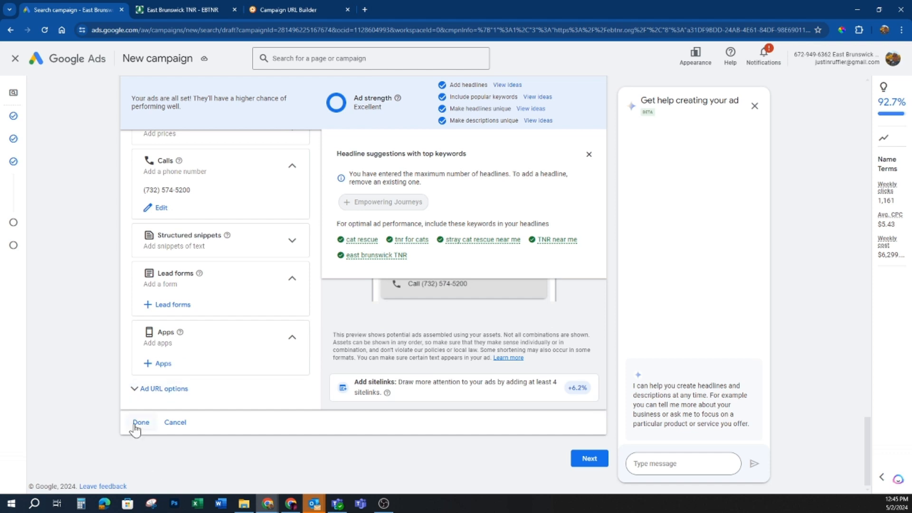
{"action": "left_click", "coordinate": [589, 460]}
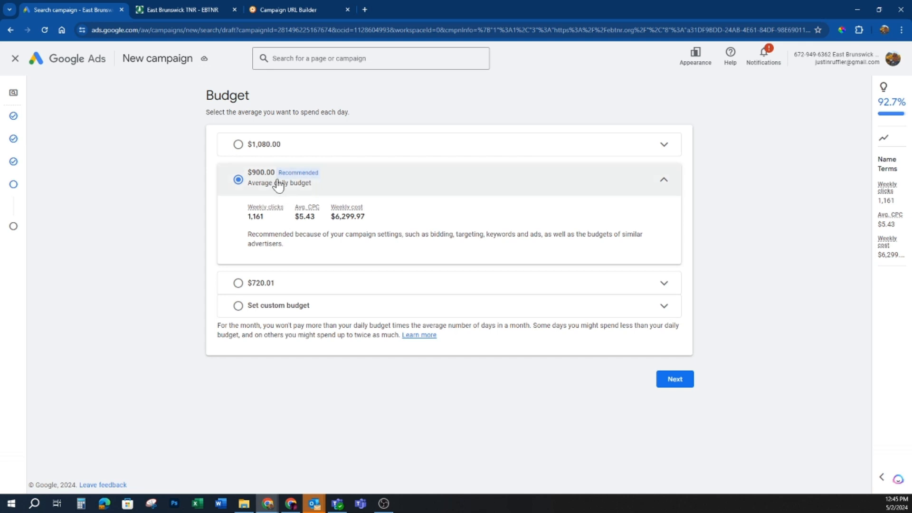
{"action": "left_click", "coordinate": [689, 384]}
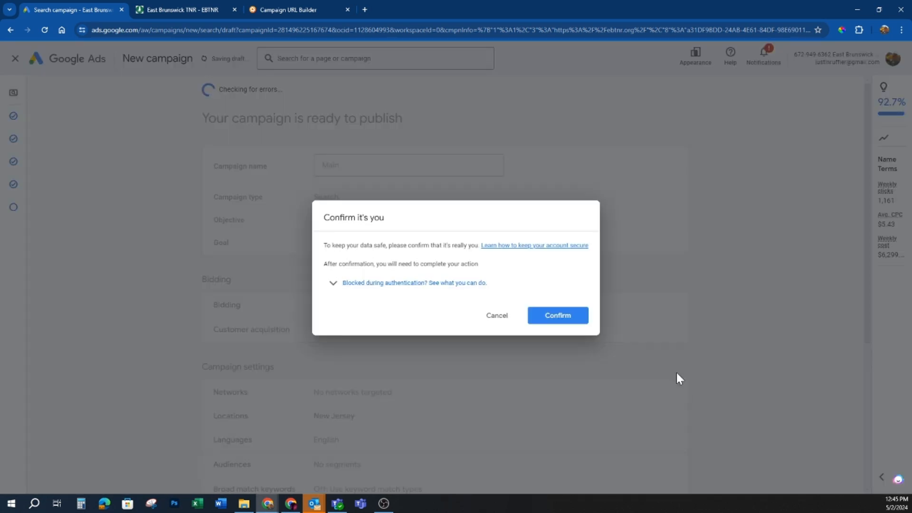
{"action": "left_click", "coordinate": [554, 317]}
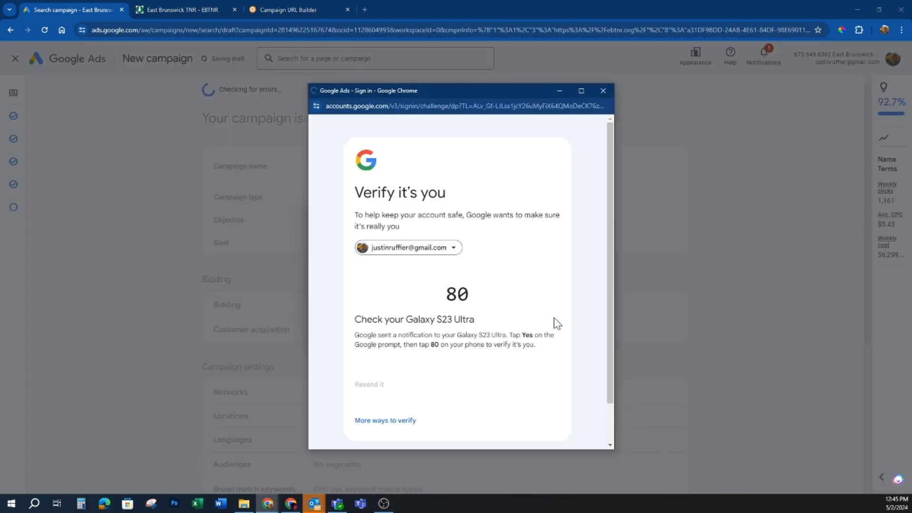
{"action": "scroll", "coordinate": [540, 270], "scroll_direction": "down", "scroll_amount": 1}
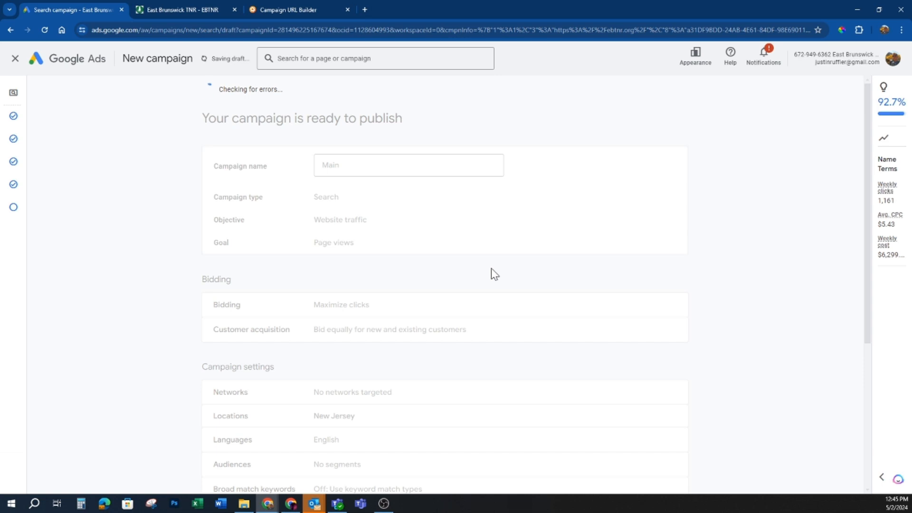
Step: Review the campaign summary from the campaign name through bidding, settings, keywords and budget, and publish the campaign
{"action": "scroll", "coordinate": [479, 277], "scroll_direction": "down", "scroll_amount": 2}
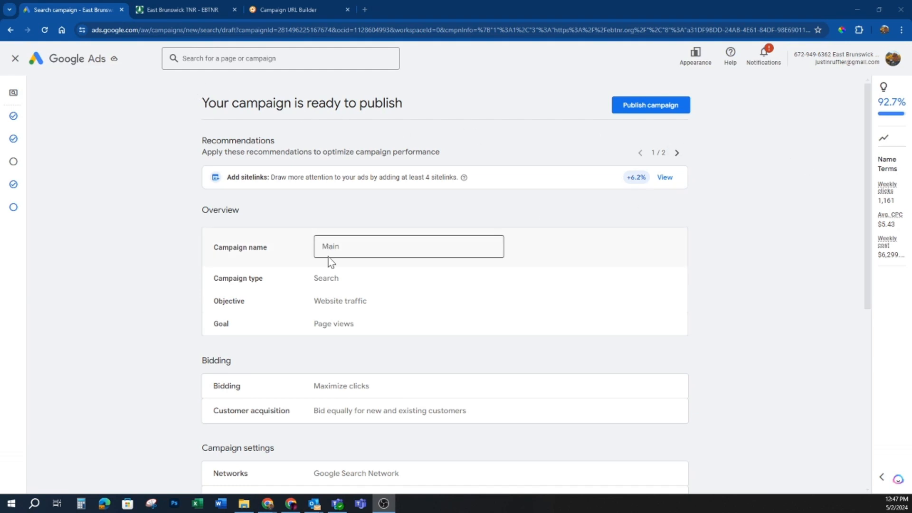
{"action": "scroll", "coordinate": [329, 262], "scroll_direction": "down", "scroll_amount": 3}
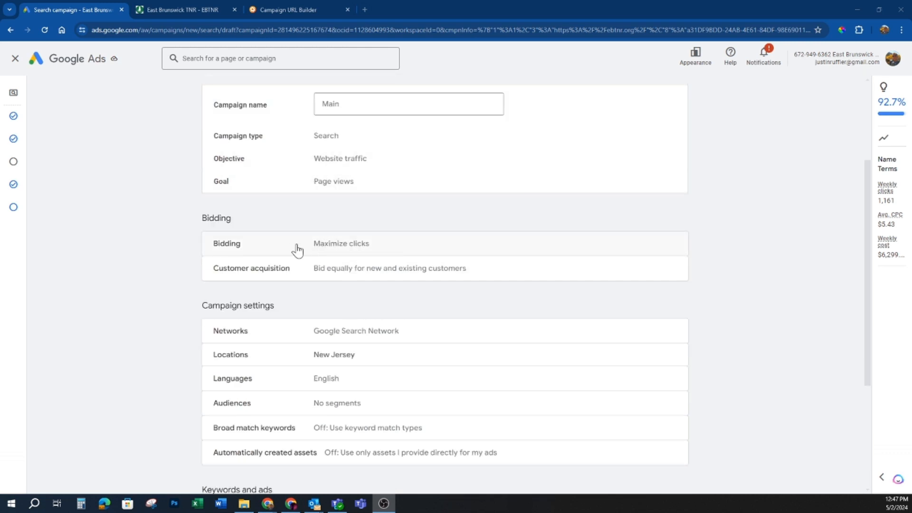
{"action": "scroll", "coordinate": [395, 263], "scroll_direction": "down", "scroll_amount": 2}
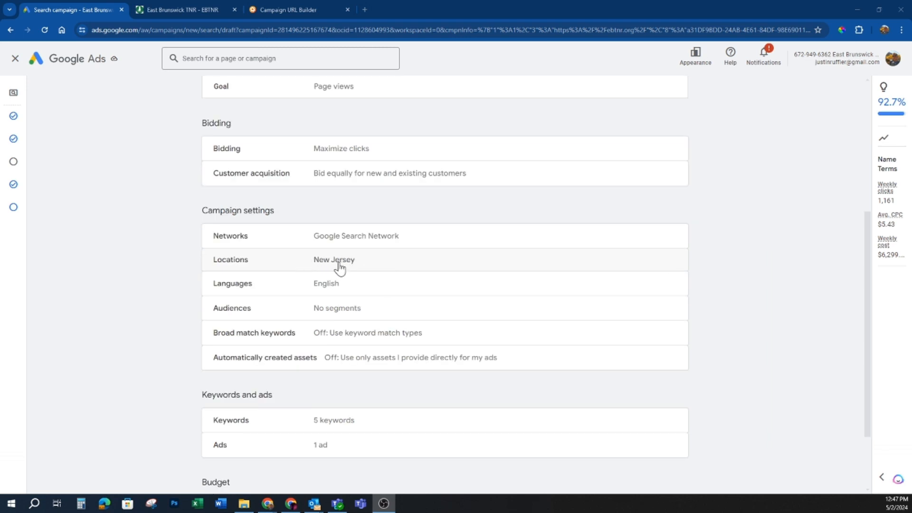
{"action": "scroll", "coordinate": [339, 267], "scroll_direction": "down", "scroll_amount": 2}
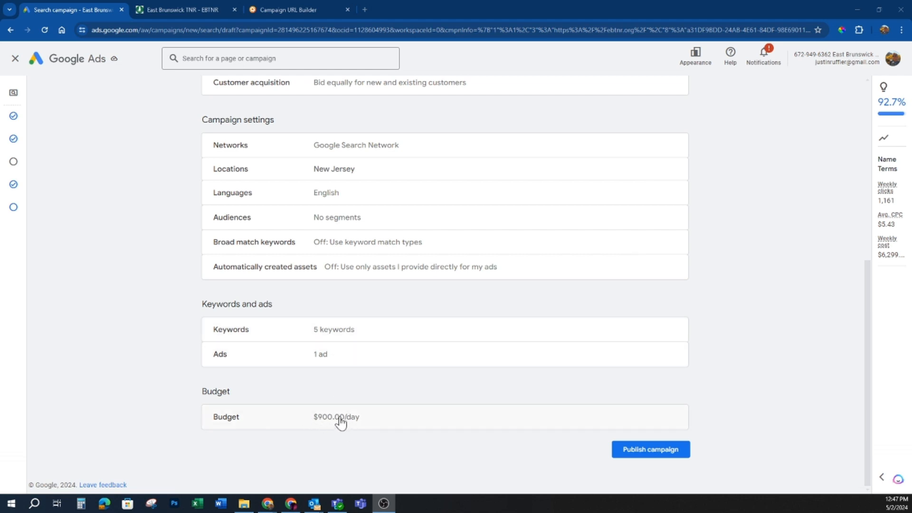
{"action": "left_click", "coordinate": [672, 452]}
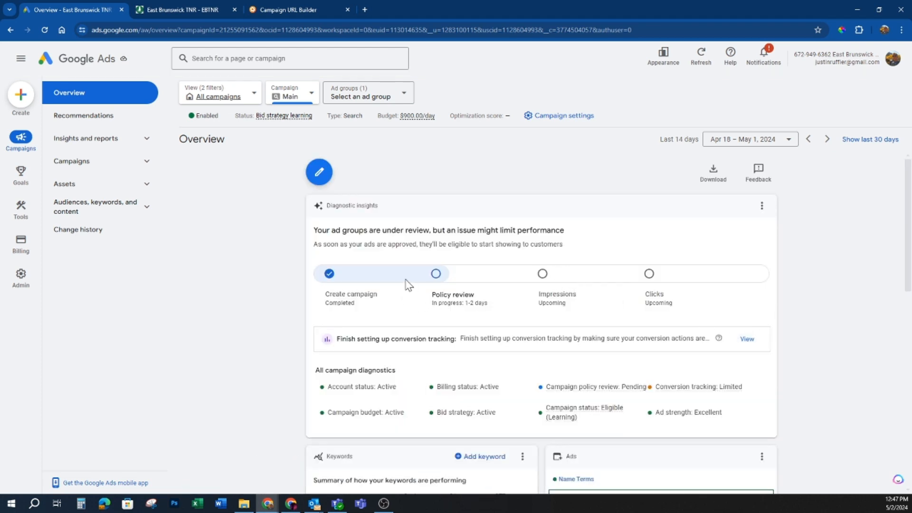
Step: Look through the published campaign's overview, including its diagnostics, keywords and ads, and open the list of campaigns
{"action": "scroll", "coordinate": [381, 270], "scroll_direction": "down", "scroll_amount": 5}
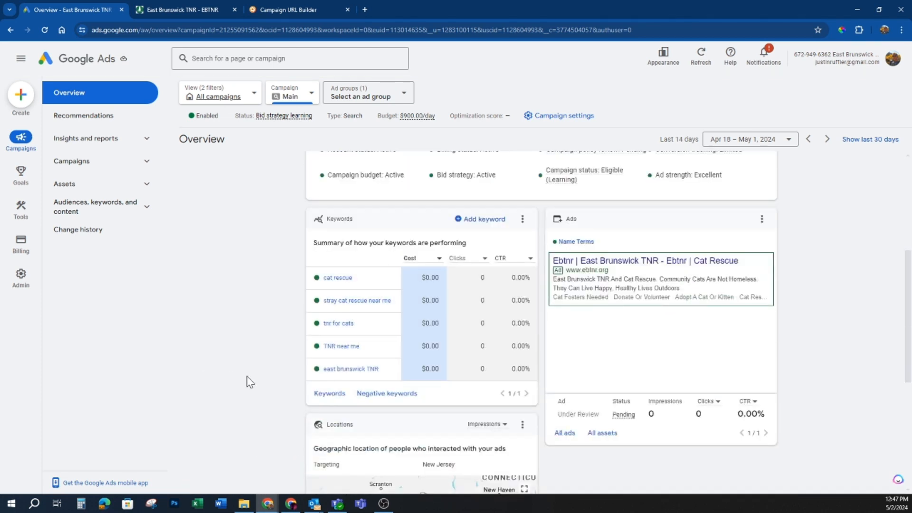
{"action": "scroll", "coordinate": [246, 376], "scroll_direction": "up", "scroll_amount": 5}
{"action": "left_click", "coordinate": [84, 164]}
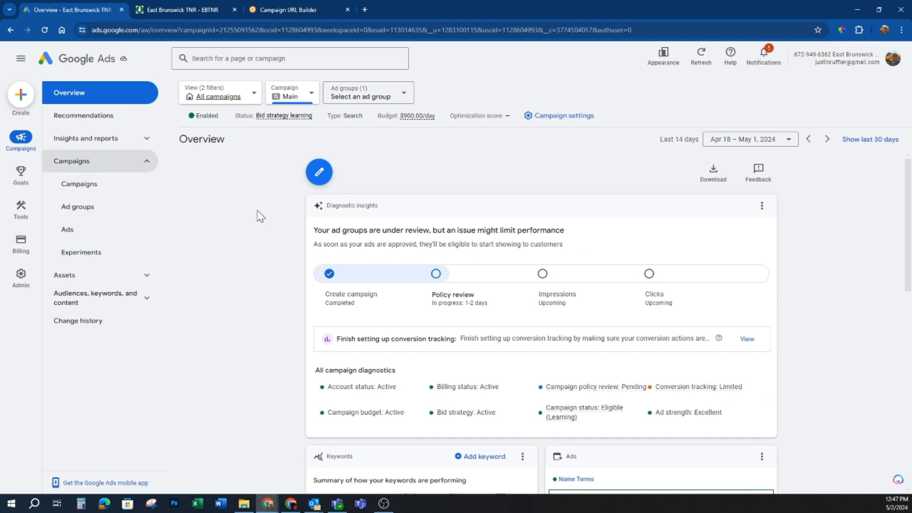
{"action": "left_click", "coordinate": [98, 186]}
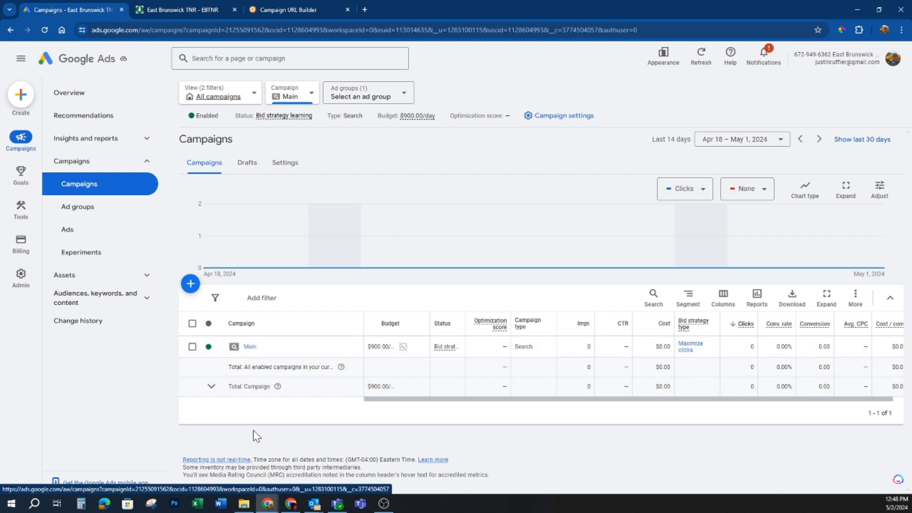
Step: View the Main campaign's daily budget in its editor and close it without saving
{"action": "mouse_move", "coordinate": [378, 350]}
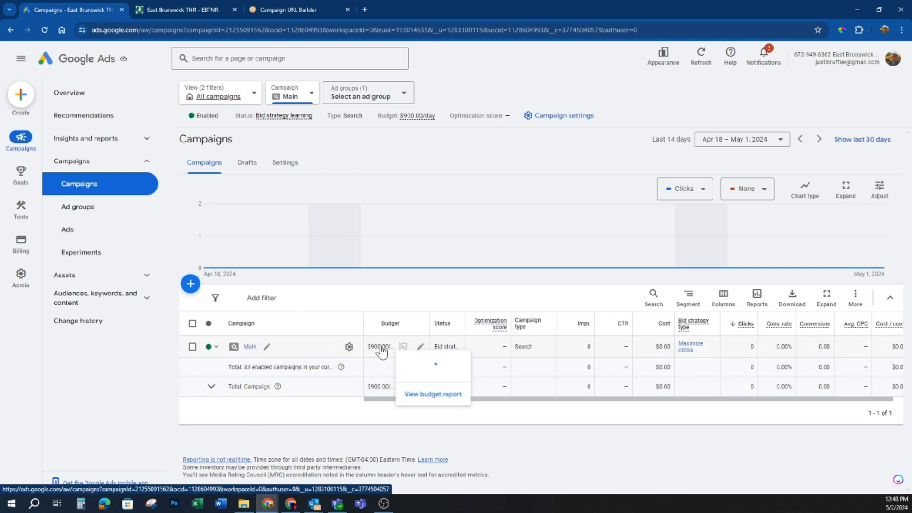
{"action": "left_click", "coordinate": [419, 350]}
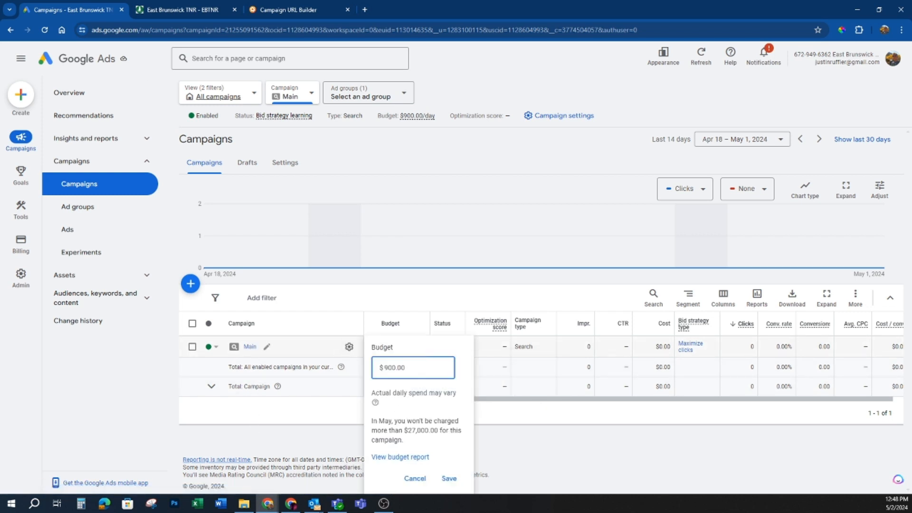
{"action": "left_click", "coordinate": [413, 476]}
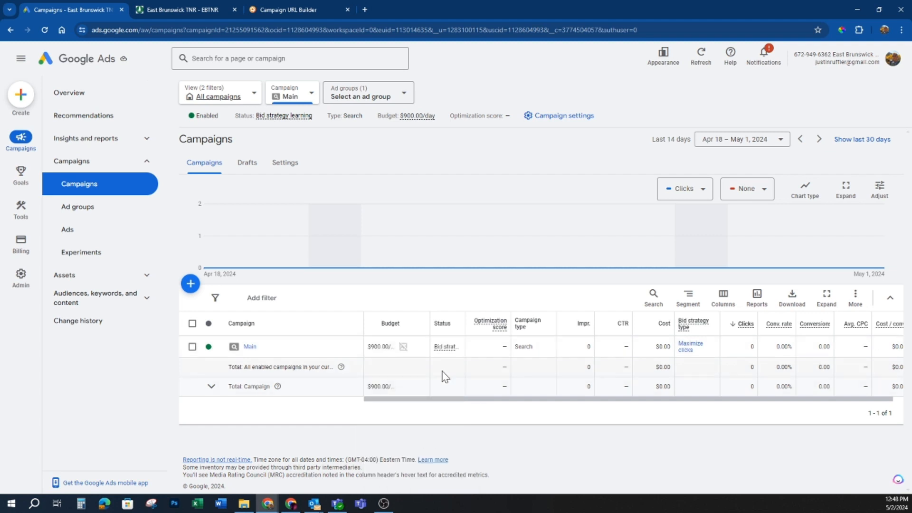
Step: Review the campaigns table's column options and order without applying changes, and open the Main campaign's ad groups
{"action": "mouse_move", "coordinate": [446, 354]}
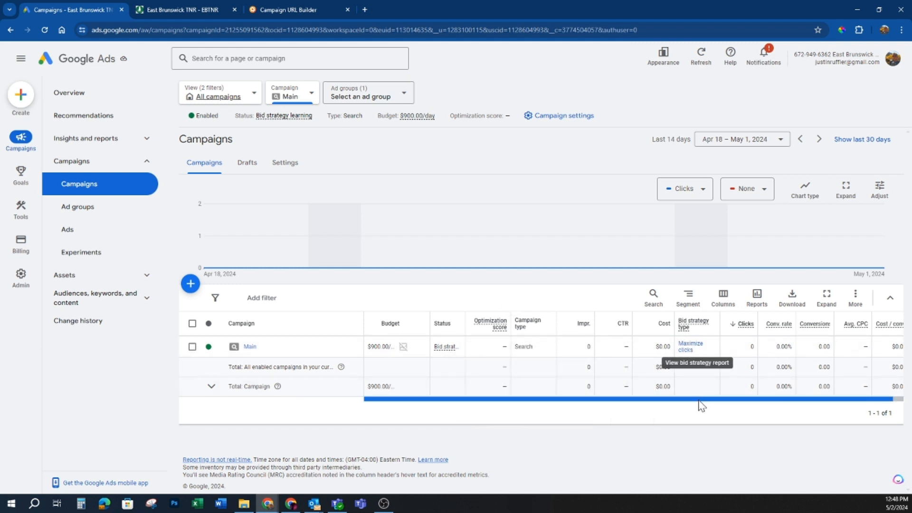
{"action": "left_click", "coordinate": [722, 303]}
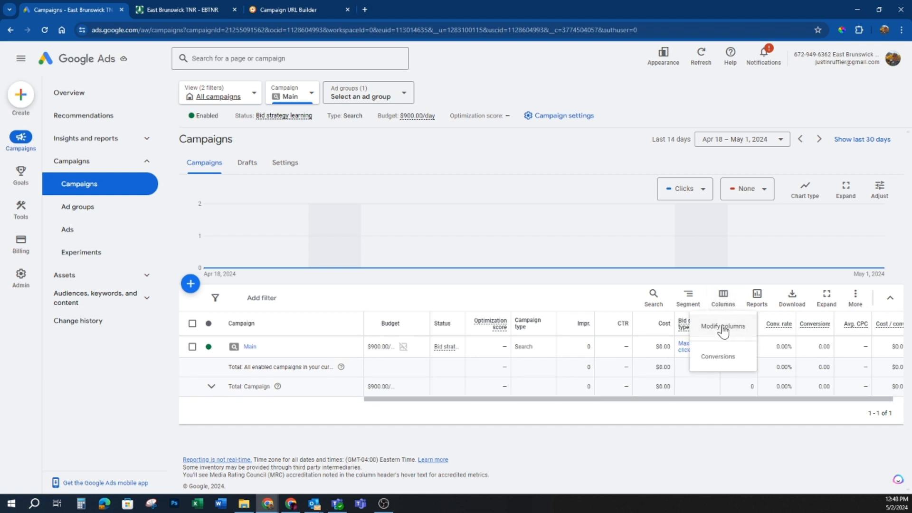
{"action": "left_click", "coordinate": [723, 328]}
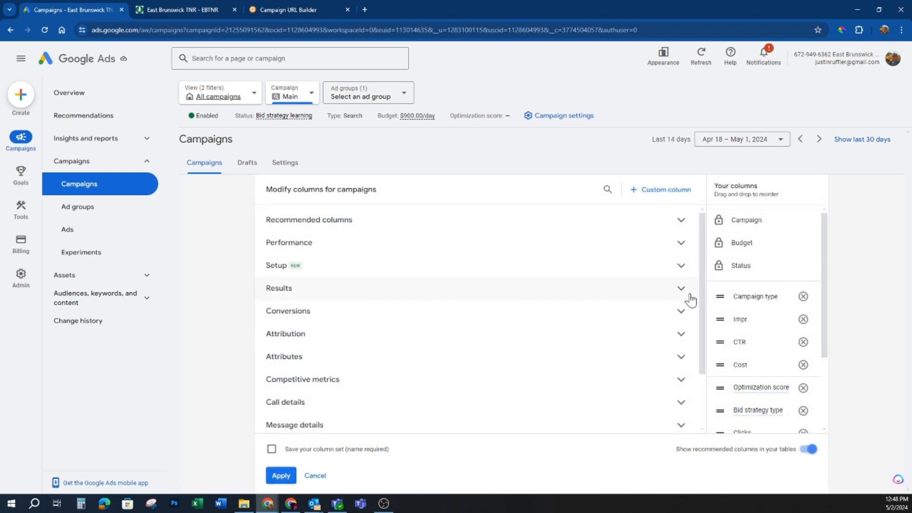
{"action": "scroll", "coordinate": [754, 342], "scroll_direction": "down", "scroll_amount": 2}
{"action": "left_click_drag", "start_coordinate": [723, 347], "coordinate": [343, 494]}
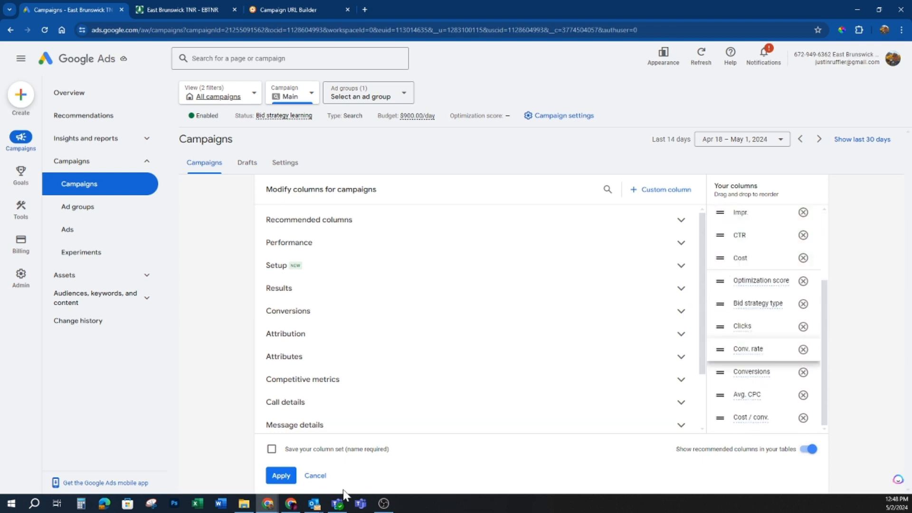
{"action": "left_click", "coordinate": [316, 476]}
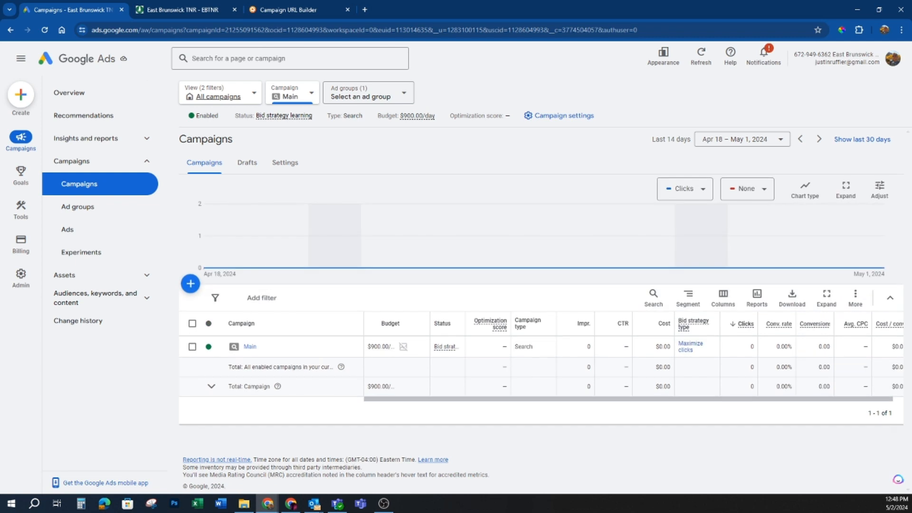
{"action": "left_click", "coordinate": [249, 347]}
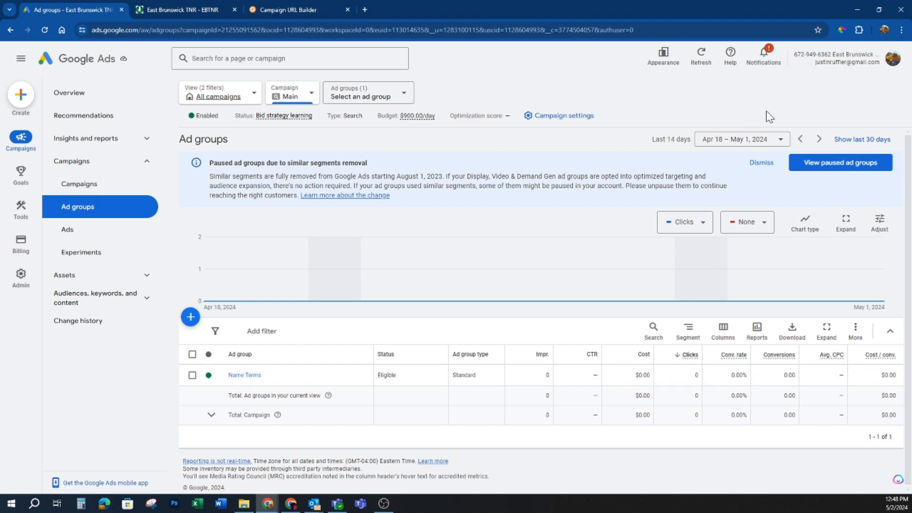
Step: Dismiss the paused ad groups notice and open the keyword entry form for the Name Terms ad group
{"action": "left_click", "coordinate": [762, 163]}
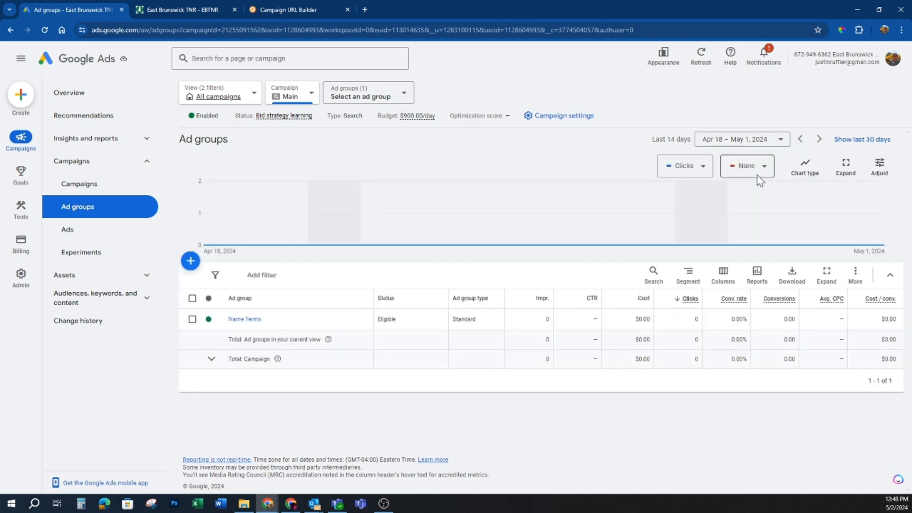
{"action": "left_click", "coordinate": [256, 320]}
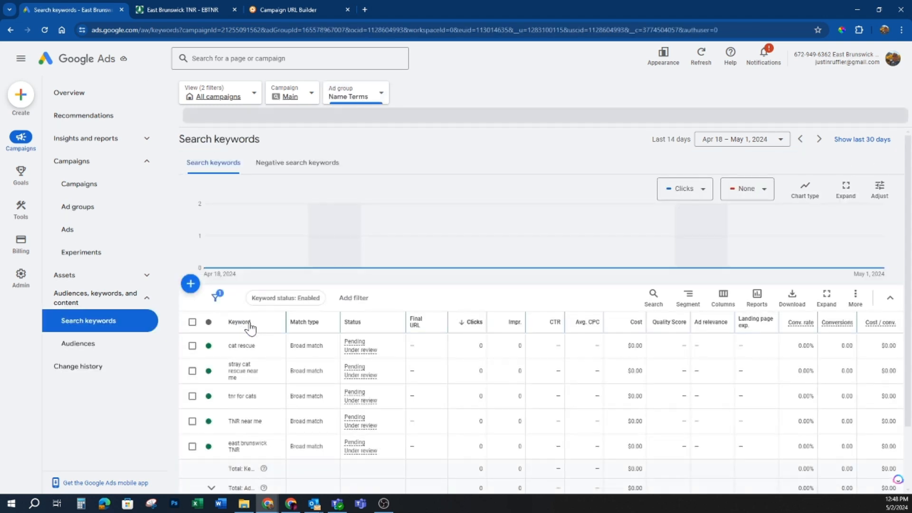
{"action": "left_click", "coordinate": [190, 284]}
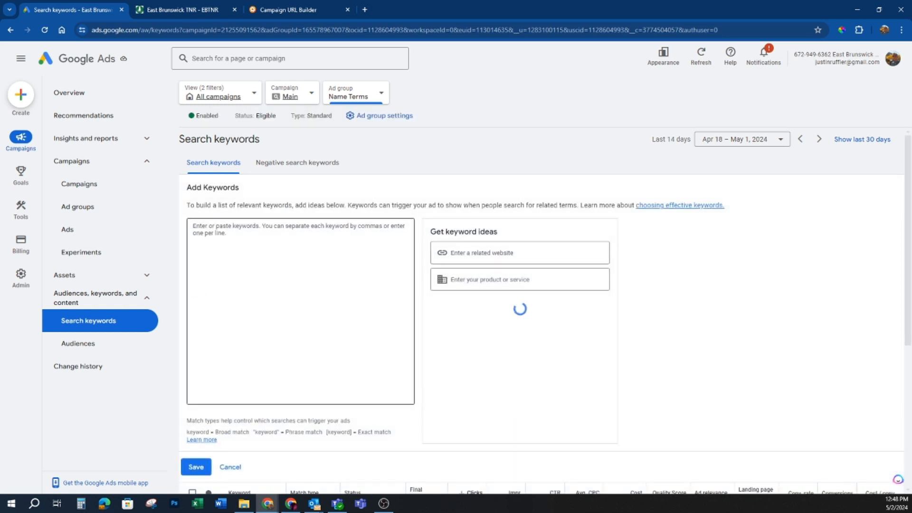
Step: Browse the keyword ideas and add "rescue kittens near me" and "rehome a cat" to the keyword entry
{"action": "scroll", "coordinate": [473, 352], "scroll_direction": "down", "scroll_amount": 1}
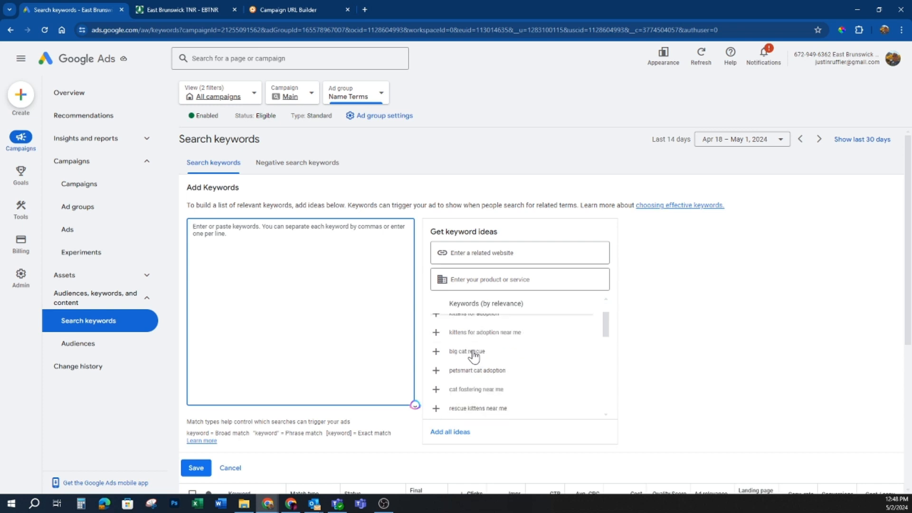
{"action": "scroll", "coordinate": [473, 354], "scroll_direction": "down", "scroll_amount": 3}
{"action": "scroll", "coordinate": [664, 337], "scroll_direction": "down", "scroll_amount": 4}
{"action": "scroll", "coordinate": [663, 337], "scroll_direction": "up", "scroll_amount": 4}
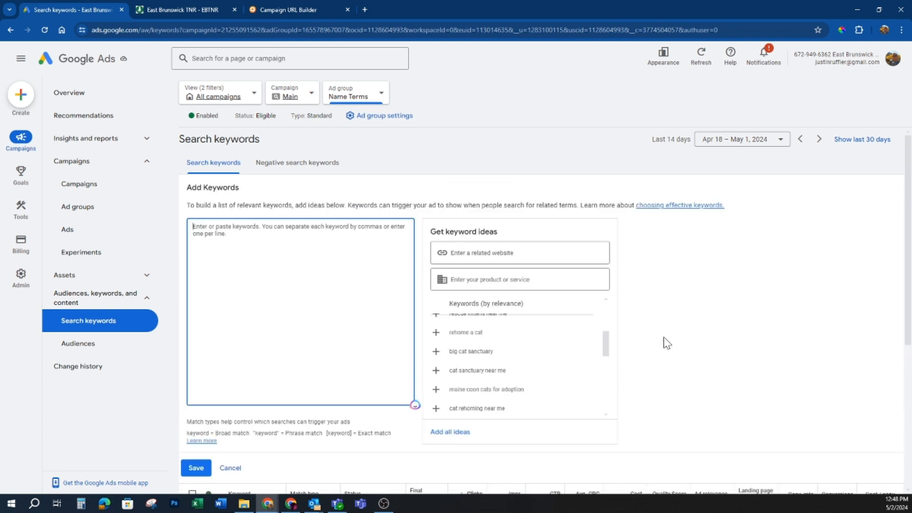
{"action": "scroll", "coordinate": [536, 366], "scroll_direction": "up", "scroll_amount": 3}
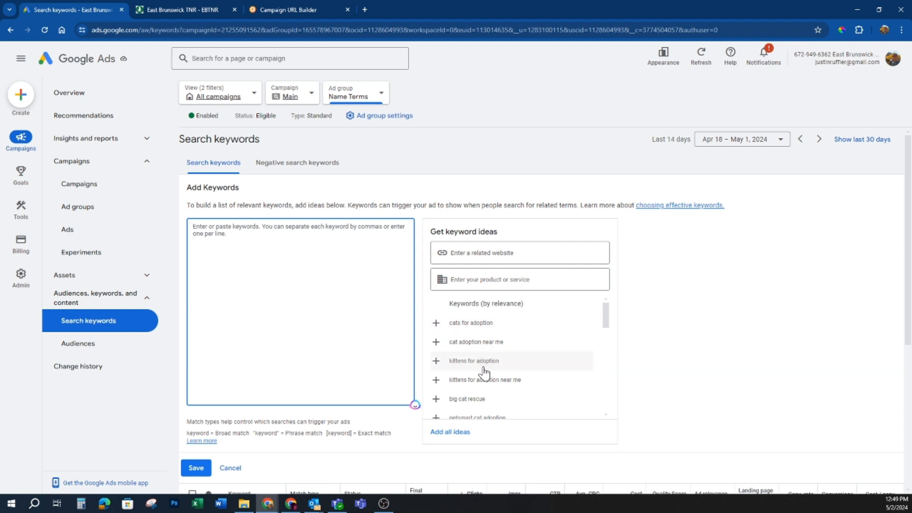
{"action": "scroll", "coordinate": [514, 379], "scroll_direction": "down", "scroll_amount": 1}
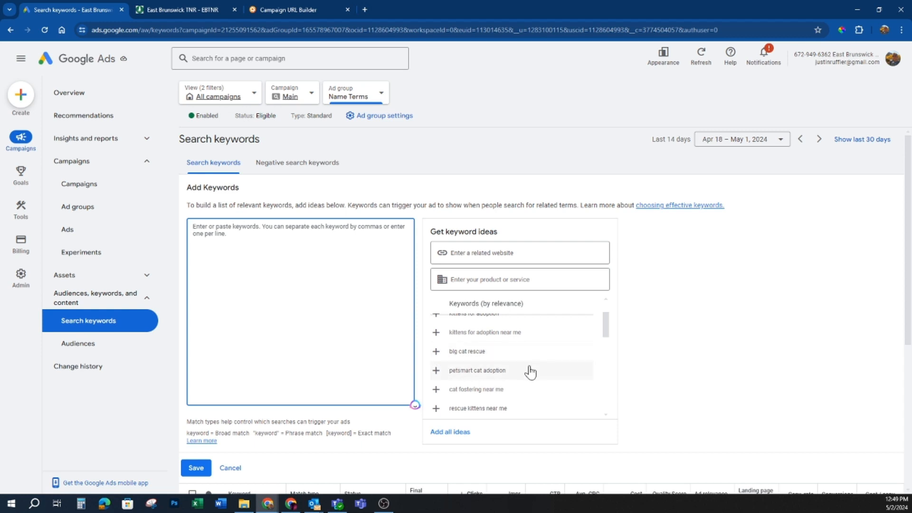
{"action": "scroll", "coordinate": [530, 370], "scroll_direction": "down", "scroll_amount": 1}
{"action": "left_click", "coordinate": [435, 360]}
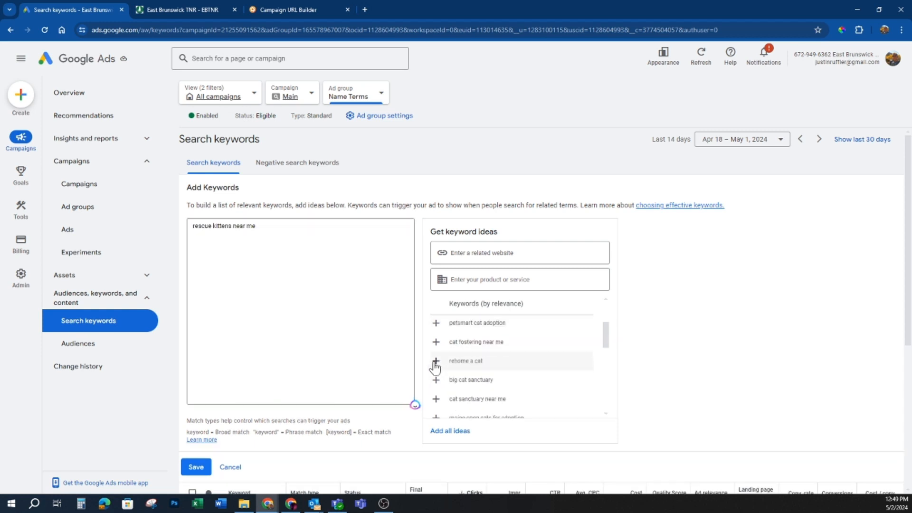
{"action": "left_click", "coordinate": [436, 360]}
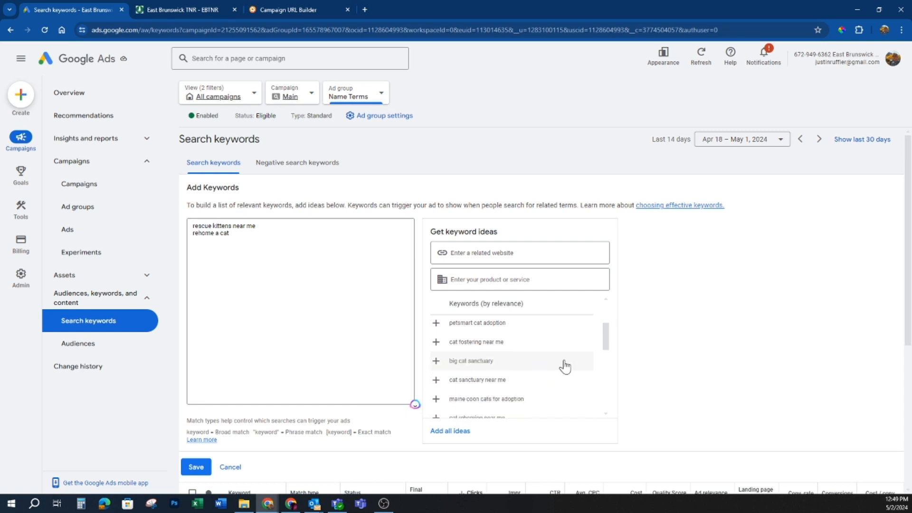
Step: Add the suggested keywords "cat sanctuary near me", "cat rehoming near me" and "cat surrender near me"
{"action": "scroll", "coordinate": [539, 372], "scroll_direction": "down", "scroll_amount": 1}
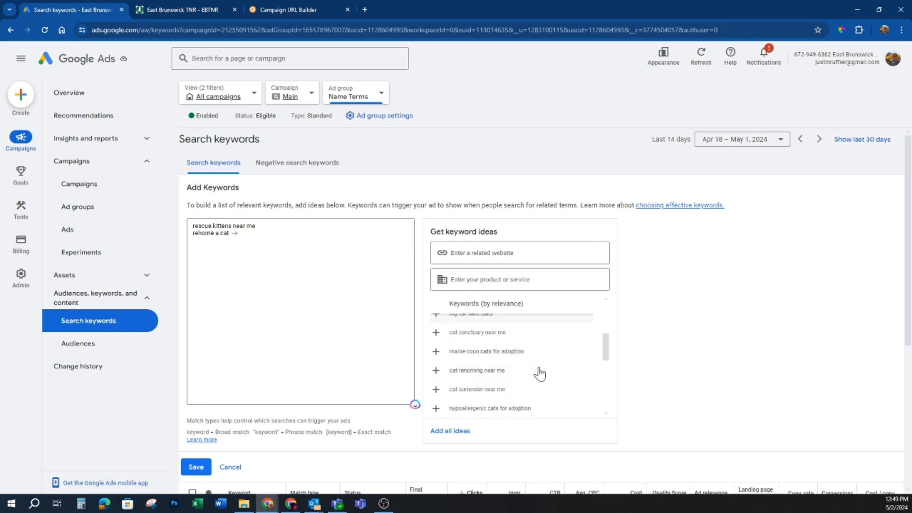
{"action": "left_click", "coordinate": [436, 333]}
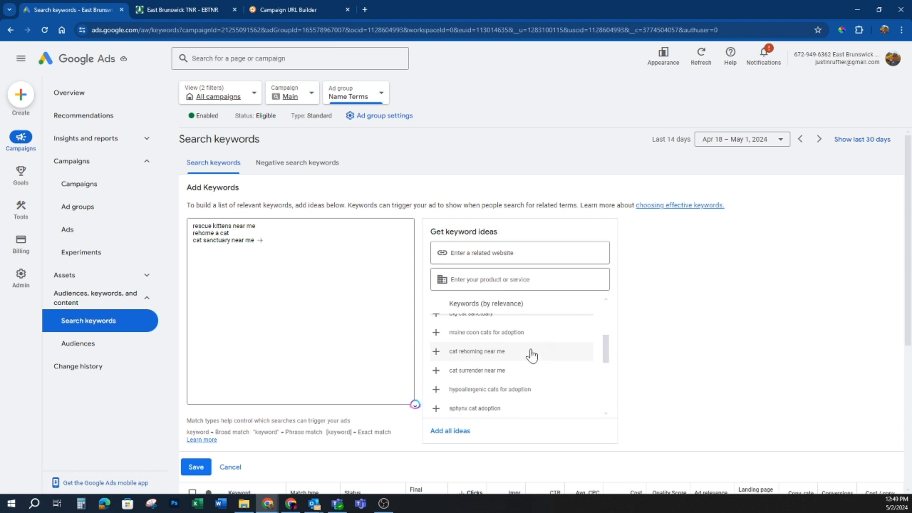
{"action": "left_click", "coordinate": [436, 353]}
{"action": "left_click", "coordinate": [433, 356]}
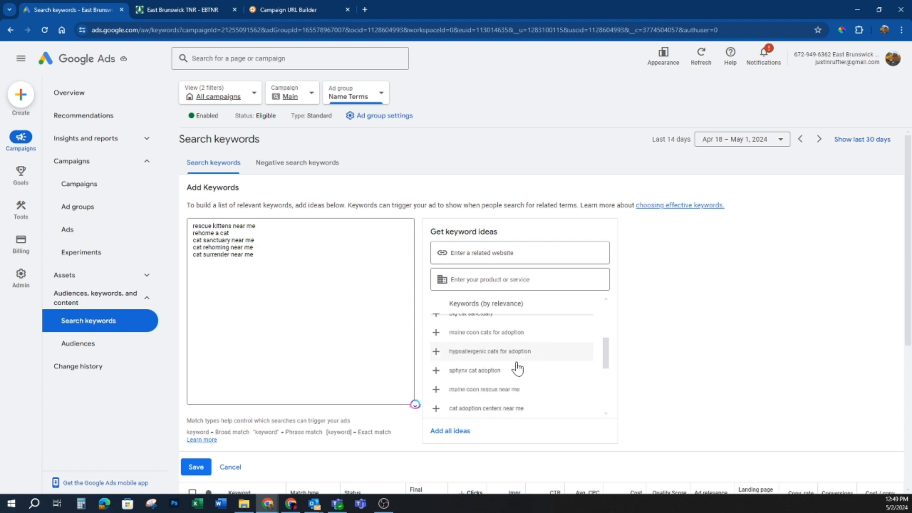
Step: Add the suggested keywords "cat sanctuary" and "rehome my cat", and save the new keywords to the ad group
{"action": "scroll", "coordinate": [536, 369], "scroll_direction": "down", "scroll_amount": 2}
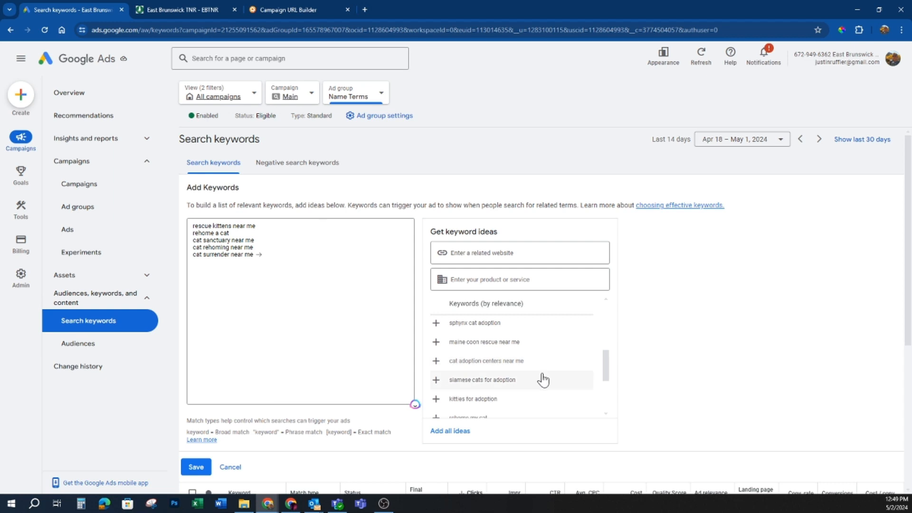
{"action": "scroll", "coordinate": [543, 379], "scroll_direction": "down", "scroll_amount": 2}
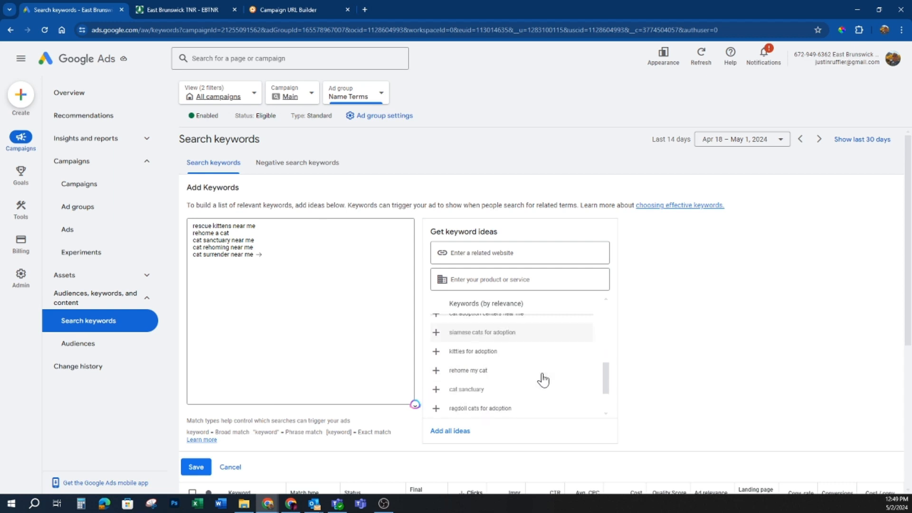
{"action": "left_click", "coordinate": [435, 389]}
{"action": "left_click", "coordinate": [435, 373]}
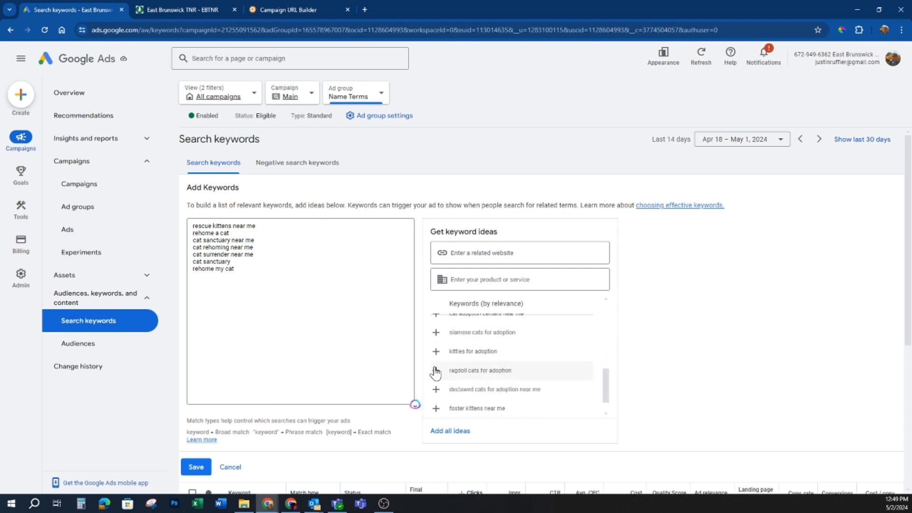
{"action": "scroll", "coordinate": [511, 368], "scroll_direction": "down", "scroll_amount": 1}
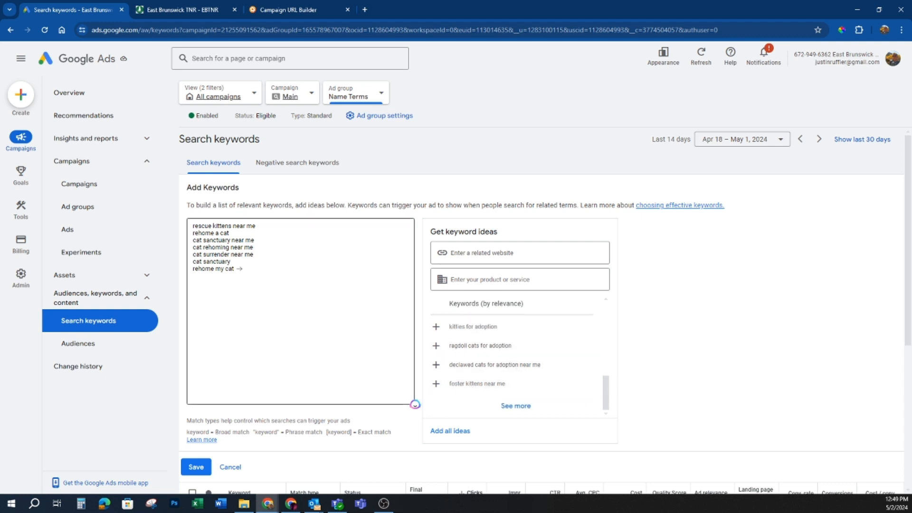
{"action": "scroll", "coordinate": [301, 328], "scroll_direction": "down", "scroll_amount": 1}
{"action": "left_click", "coordinate": [202, 424]}
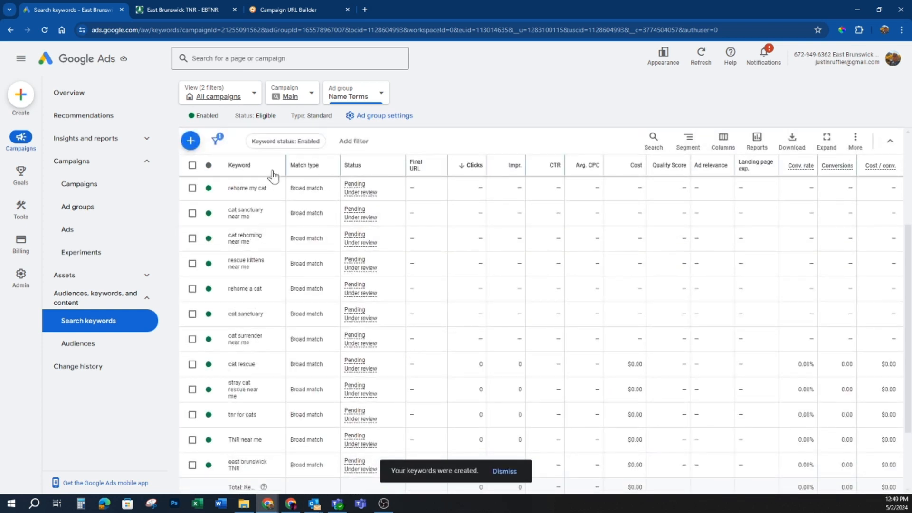
Step: Look over the Name Terms keyword list and the campaign, ad group and ads pages, finishing on the ads page
{"action": "scroll", "coordinate": [278, 192], "scroll_direction": "down", "scroll_amount": 2}
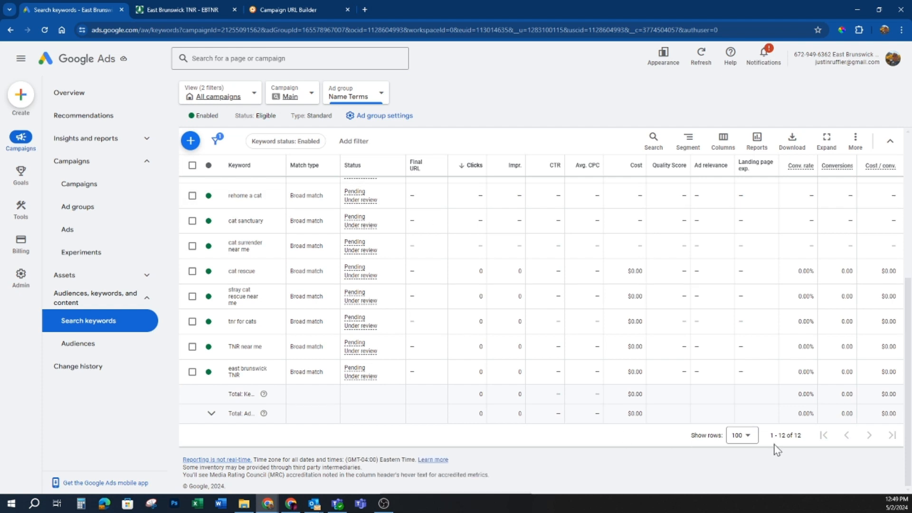
{"action": "scroll", "coordinate": [218, 234], "scroll_direction": "up", "scroll_amount": 2}
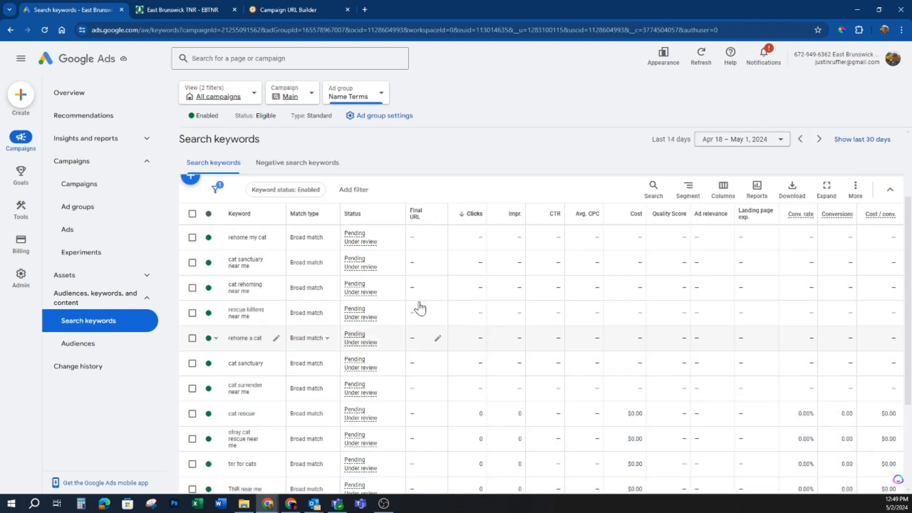
{"action": "scroll", "coordinate": [418, 304], "scroll_direction": "up", "scroll_amount": 1}
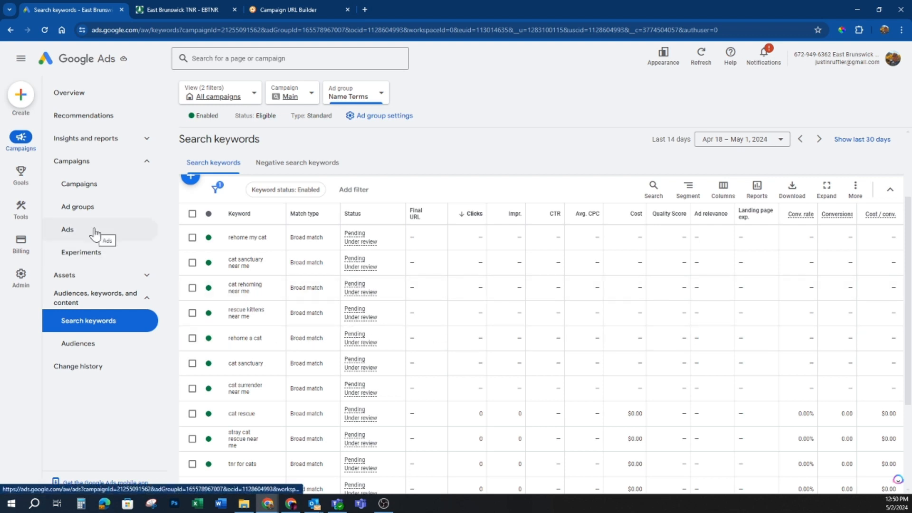
{"action": "left_click", "coordinate": [95, 233]}
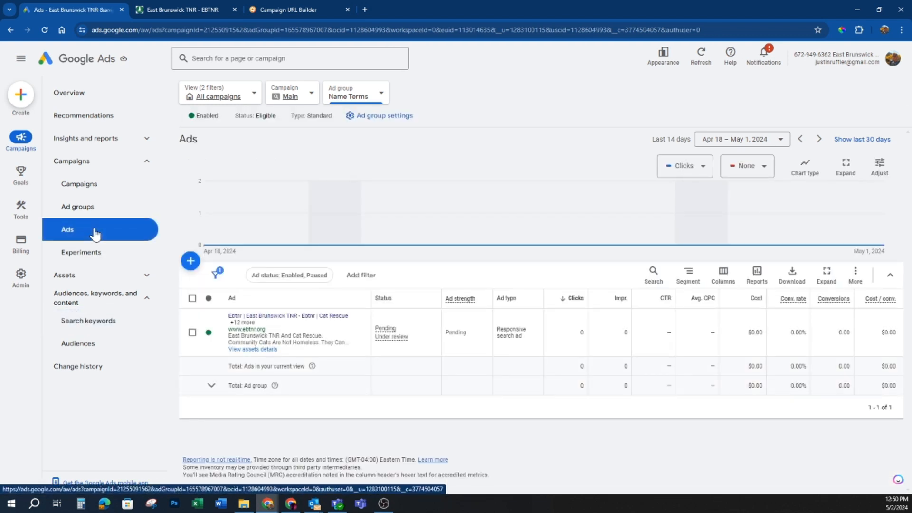
{"action": "left_click", "coordinate": [83, 191]}
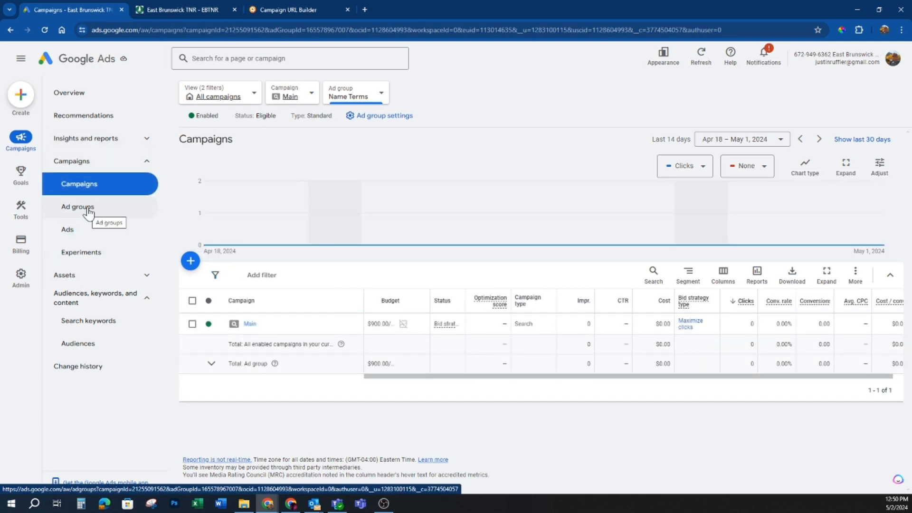
{"action": "left_click", "coordinate": [88, 210]}
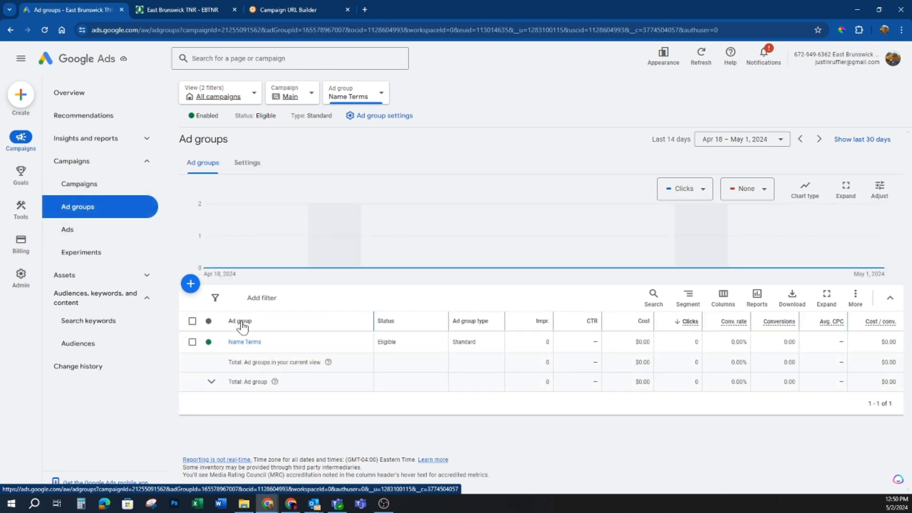
{"action": "left_click", "coordinate": [77, 233]}
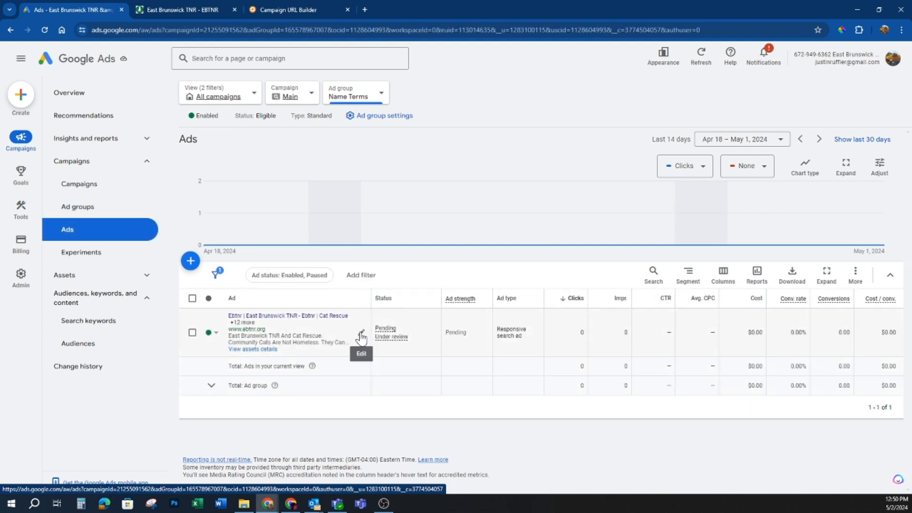
Step: Open the responsive search ad for editing and review its final URL, headlines and popular-keyword headline ideas
{"action": "left_click", "coordinate": [361, 335]}
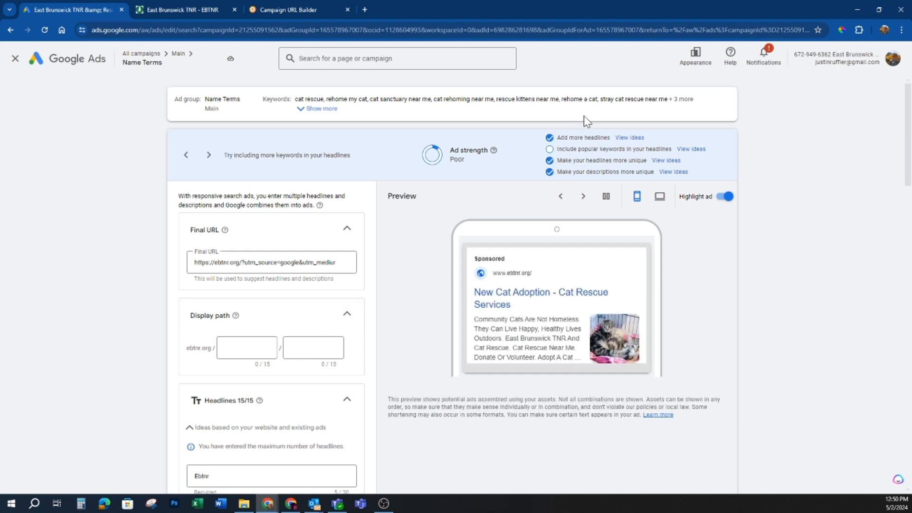
{"action": "left_click", "coordinate": [280, 262]}
{"action": "scroll", "coordinate": [281, 263], "scroll_direction": "down", "scroll_amount": 3}
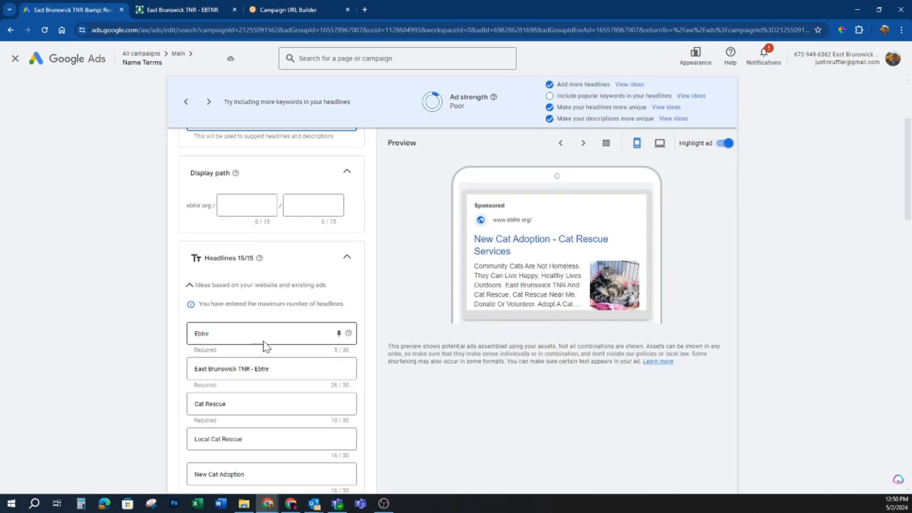
{"action": "left_click", "coordinate": [261, 336]}
{"action": "scroll", "coordinate": [266, 336], "scroll_direction": "down", "scroll_amount": 8}
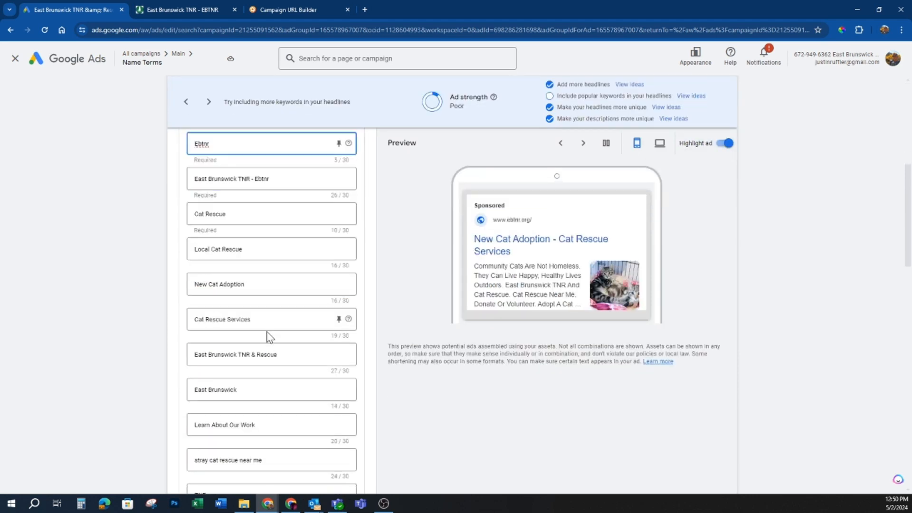
{"action": "left_click", "coordinate": [266, 445]}
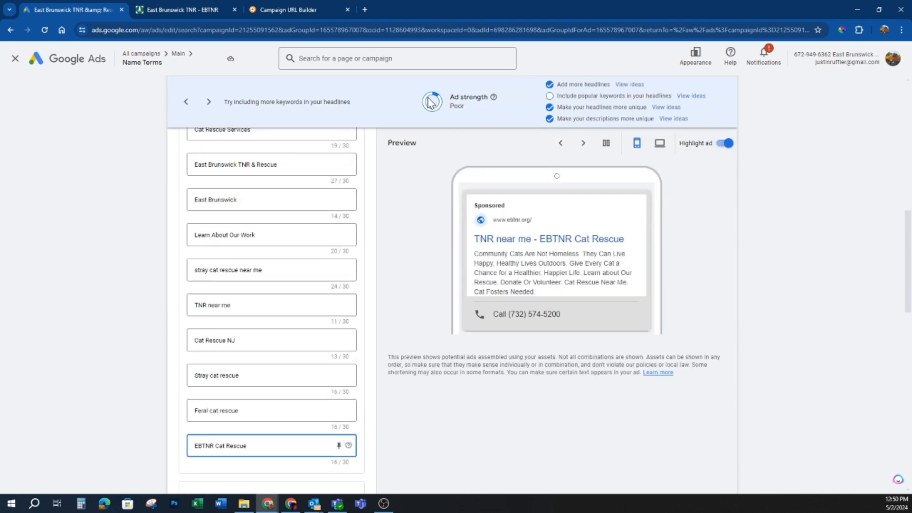
{"action": "left_click", "coordinate": [693, 96]}
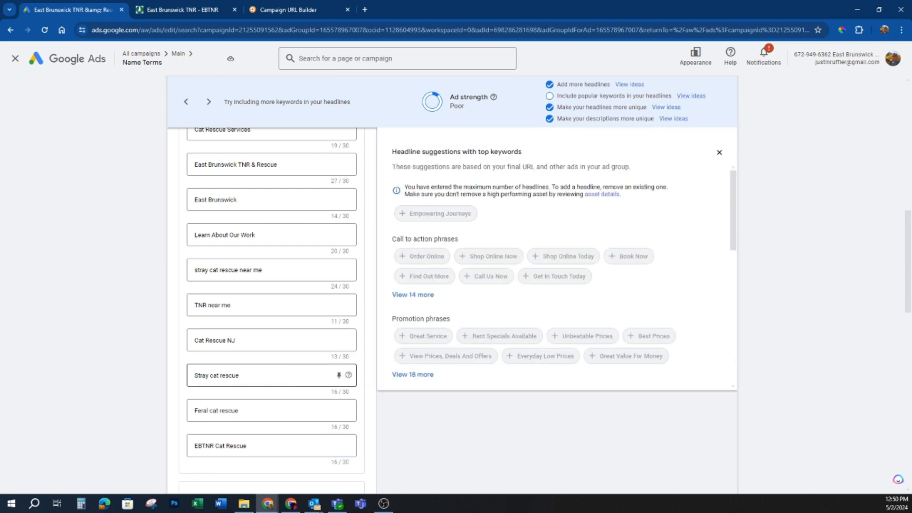
{"action": "left_click", "coordinate": [241, 375]}
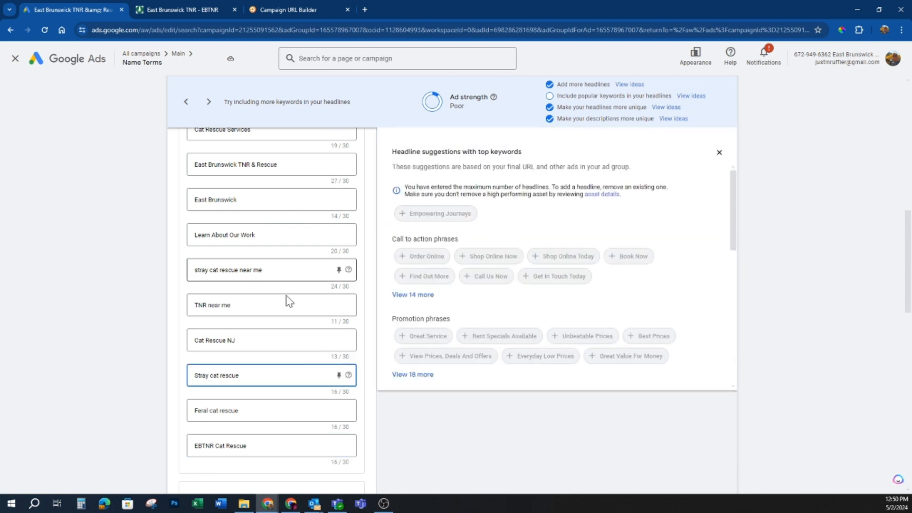
Step: Review the ad's remaining headlines, descriptions and asset sections, and save the ad
{"action": "scroll", "coordinate": [266, 342], "scroll_direction": "down", "scroll_amount": 3}
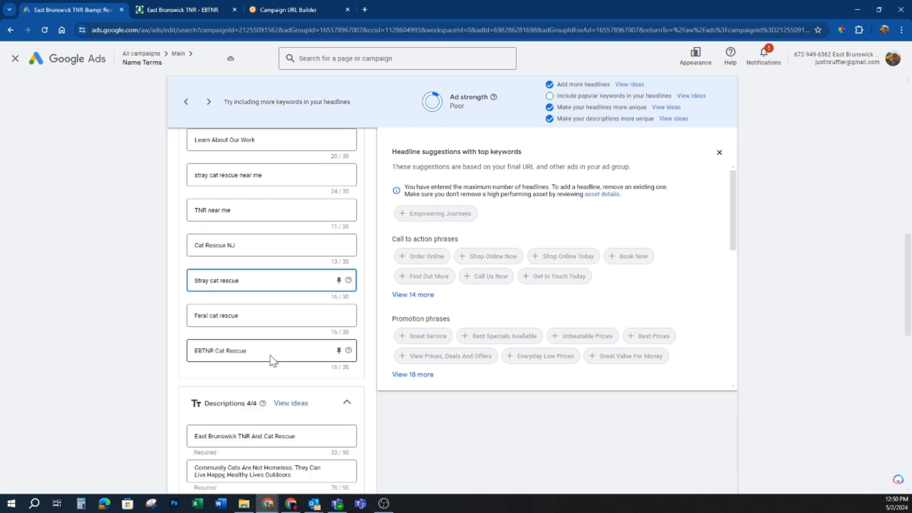
{"action": "left_click", "coordinate": [266, 304]}
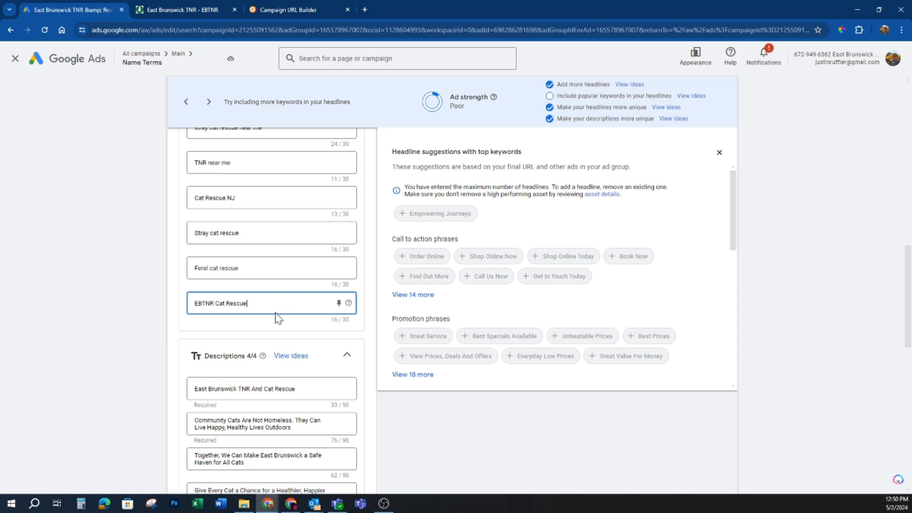
{"action": "scroll", "coordinate": [278, 318], "scroll_direction": "down", "scroll_amount": 3}
{"action": "left_click", "coordinate": [336, 360]}
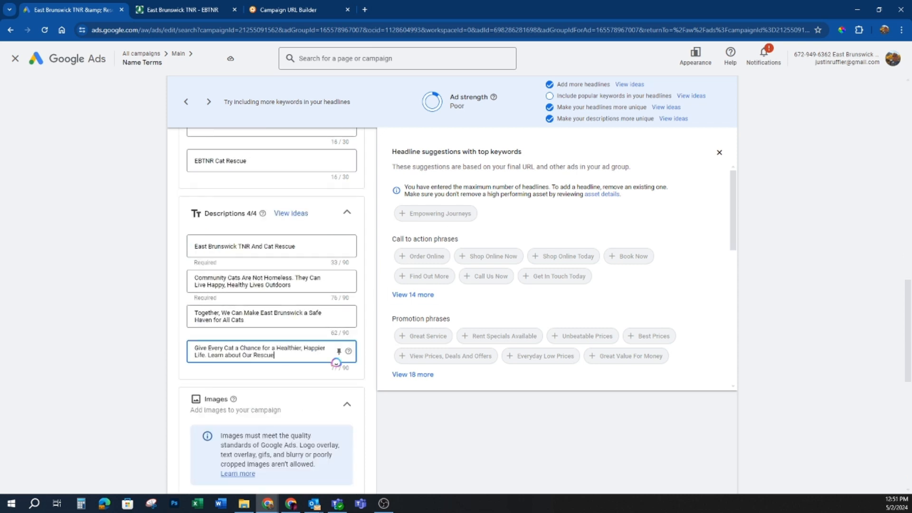
{"action": "scroll", "coordinate": [295, 397], "scroll_direction": "down", "scroll_amount": 9}
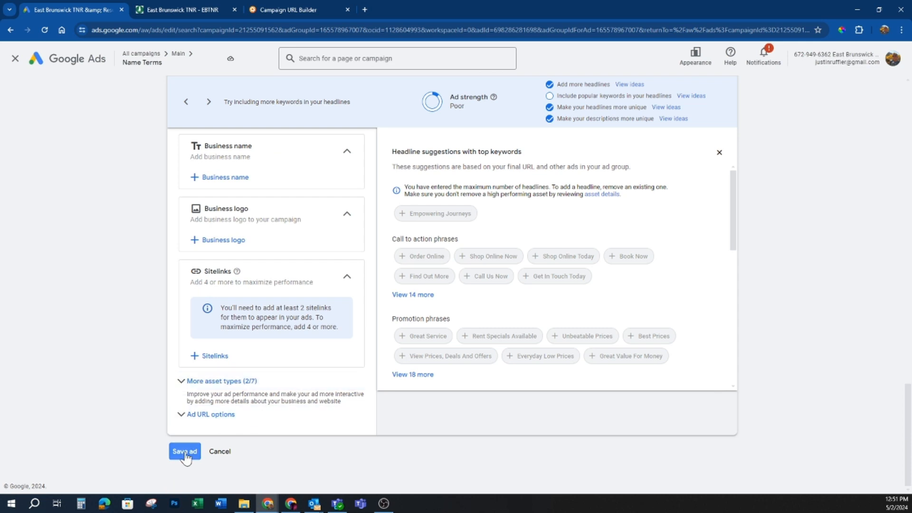
{"action": "left_click", "coordinate": [185, 452]}
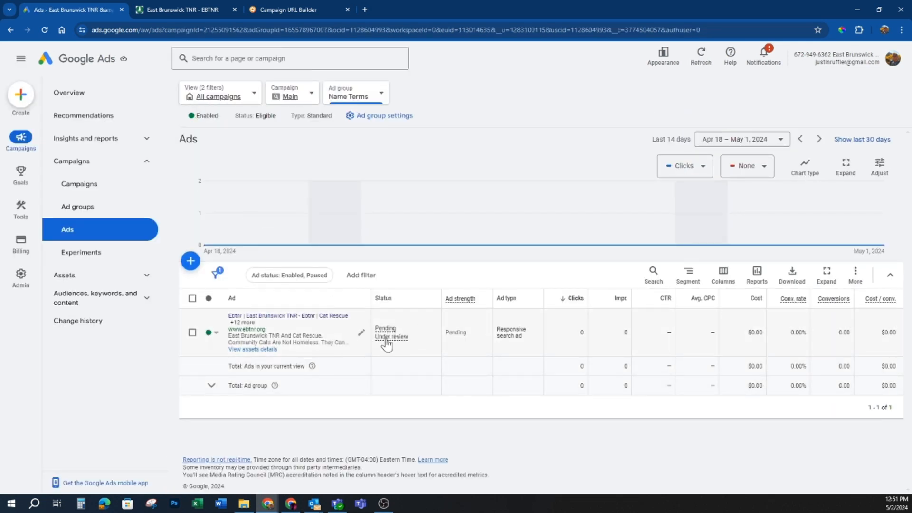
Step: Reopen the responsive search ad for editing and show more keyword ideas for its headlines
{"action": "mouse_move", "coordinate": [386, 340]}
{"action": "left_click", "coordinate": [361, 332]}
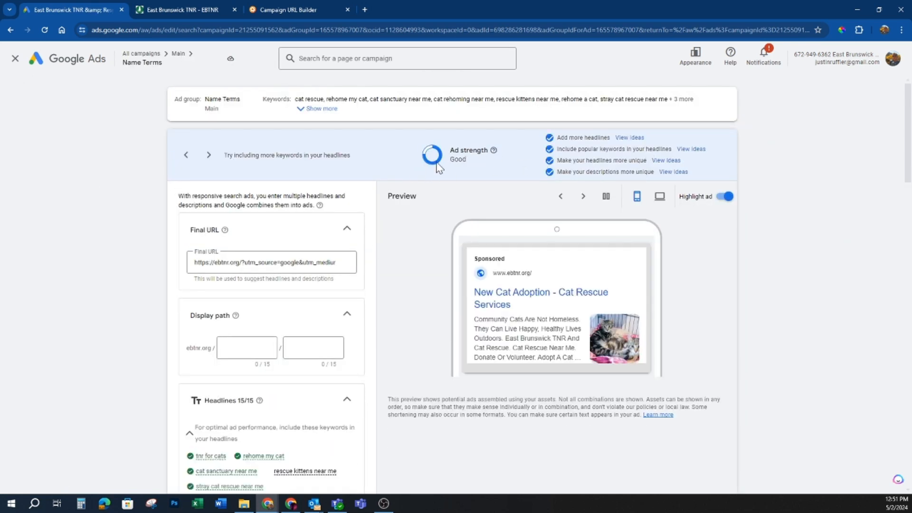
{"action": "scroll", "coordinate": [304, 347], "scroll_direction": "down", "scroll_amount": 3}
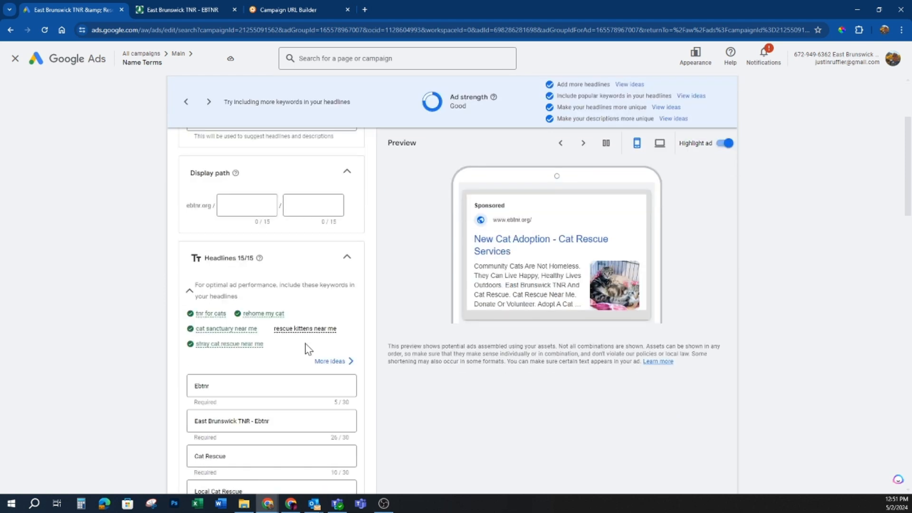
{"action": "left_click", "coordinate": [330, 361]}
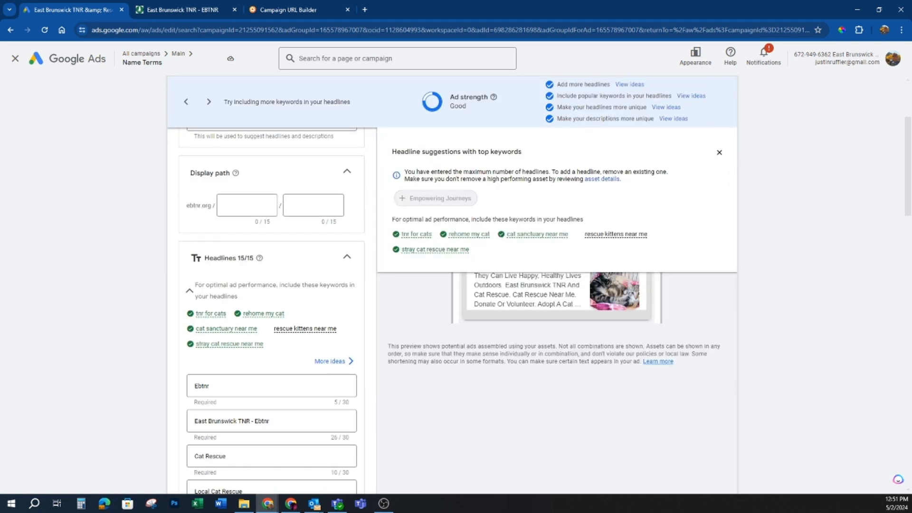
Step: Replace the headline "Feral cat rescue" with the suggested keyword "rescue kittens near me" and save the ad
{"action": "left_click_drag", "start_coordinate": [665, 241], "coordinate": [582, 240]}
{"action": "key", "text": "ctrl+c"}
{"action": "scroll", "coordinate": [227, 403], "scroll_direction": "down", "scroll_amount": 8}
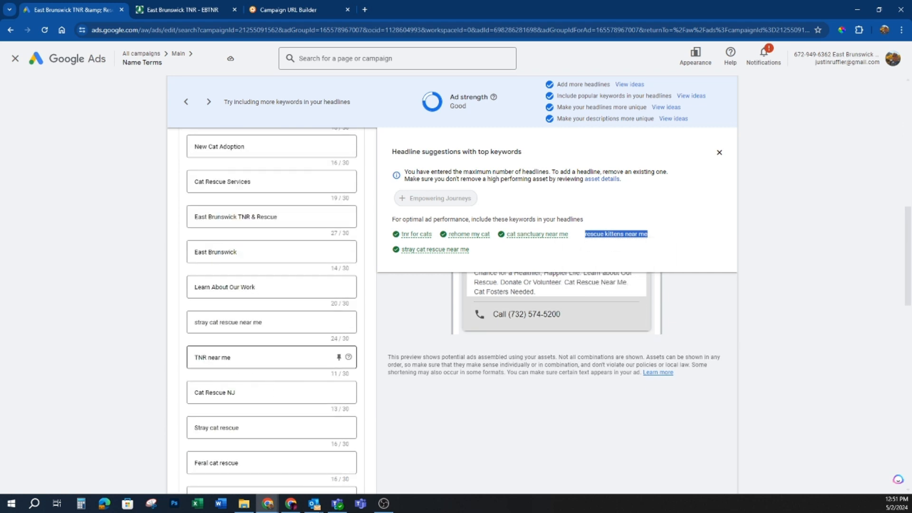
{"action": "scroll", "coordinate": [251, 421], "scroll_direction": "down", "scroll_amount": 1}
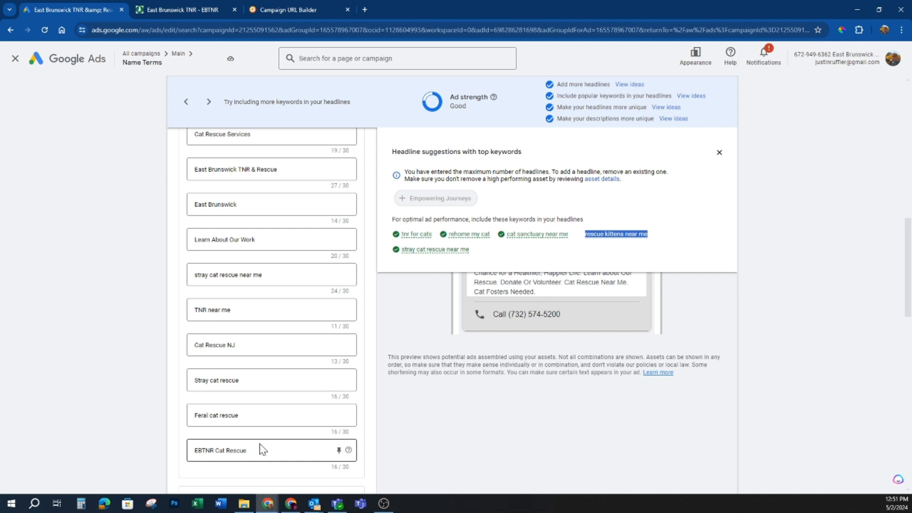
{"action": "triple_click", "coordinate": [299, 422]}
{"action": "key", "text": "ctrl+v"}
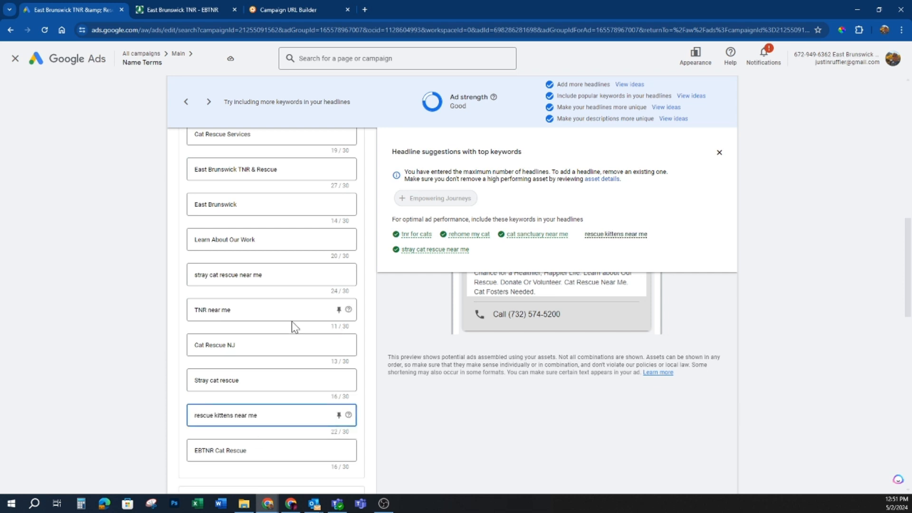
{"action": "left_click", "coordinate": [267, 379]}
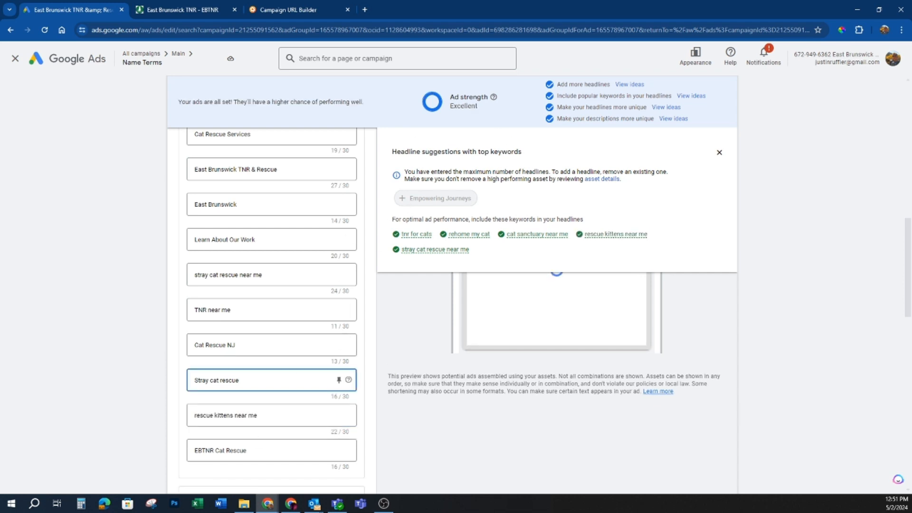
{"action": "scroll", "coordinate": [299, 394], "scroll_direction": "down", "scroll_amount": 15}
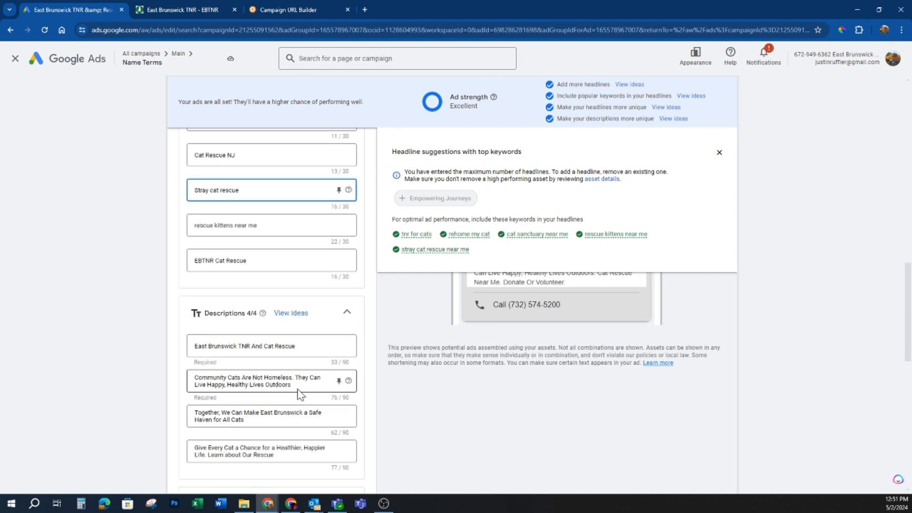
{"action": "left_click", "coordinate": [186, 452]}
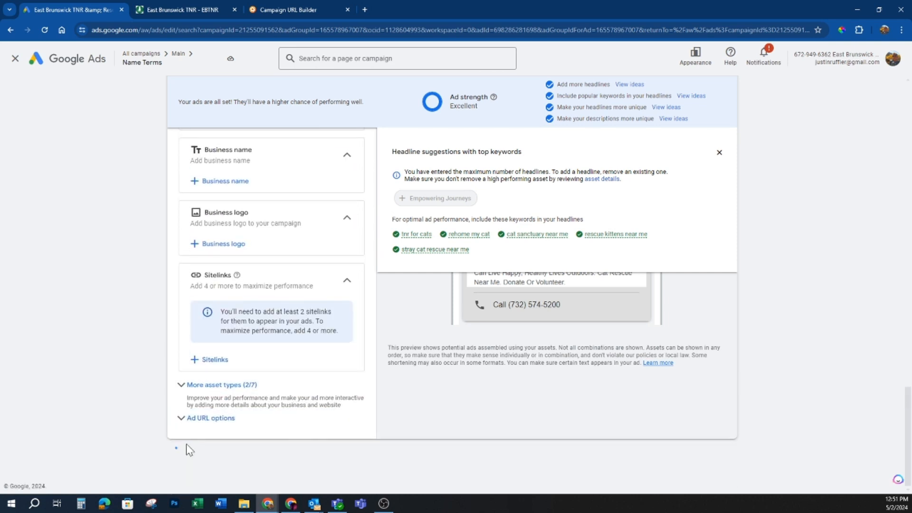